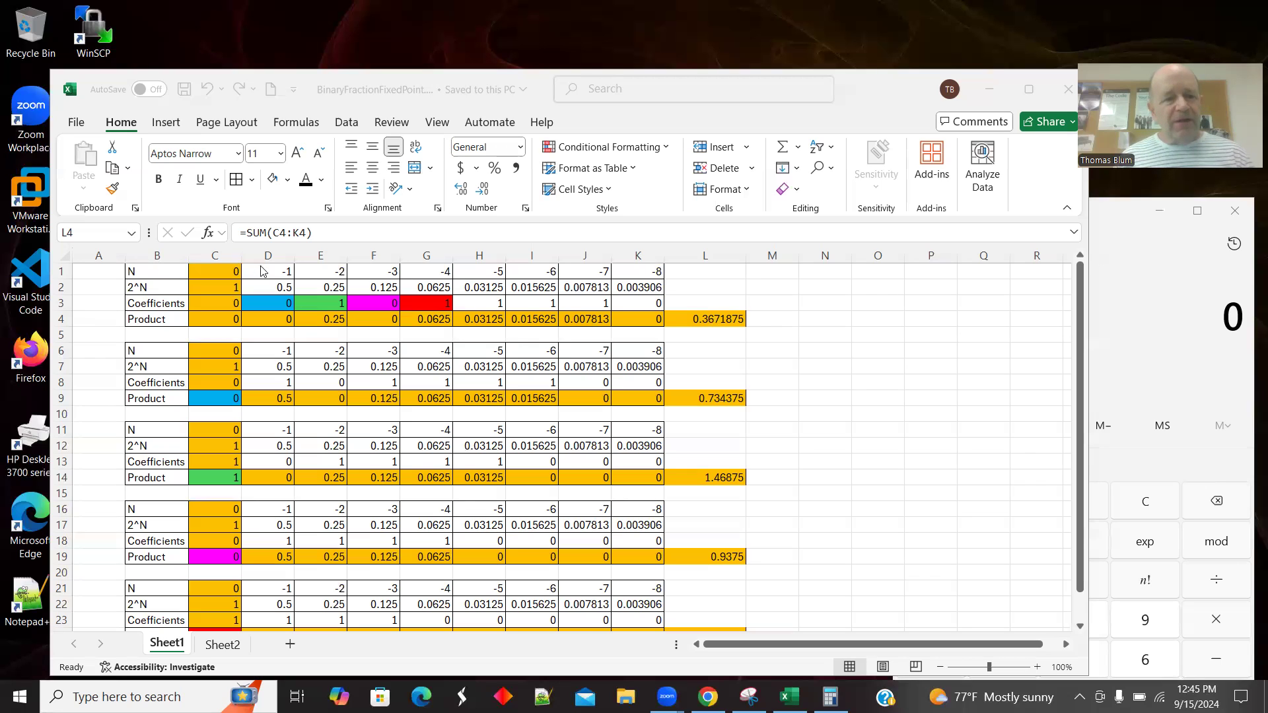
# - Examine the first table's exponents in row 1, the power, coefficient and product cells in column D, and the sum formula in L4
pyautogui.click(235, 270)
pyautogui.click(227, 272)
pyautogui.click(266, 273)
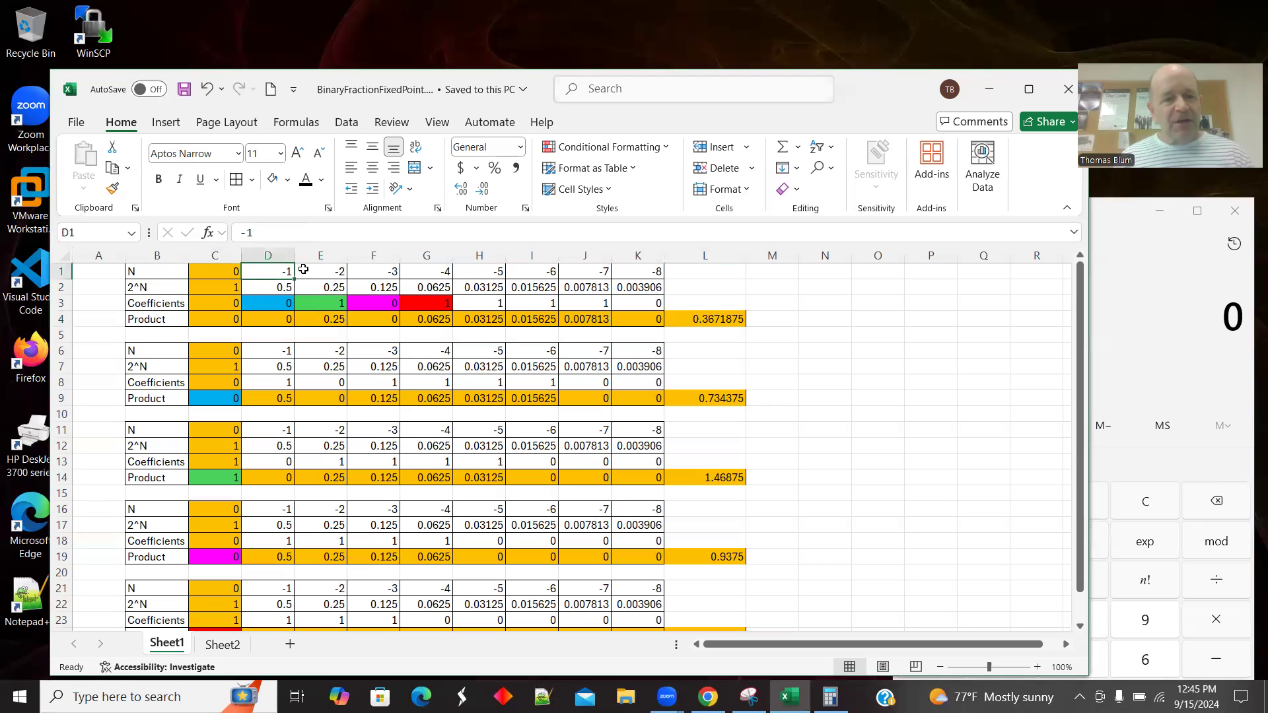
pyautogui.click(333, 266)
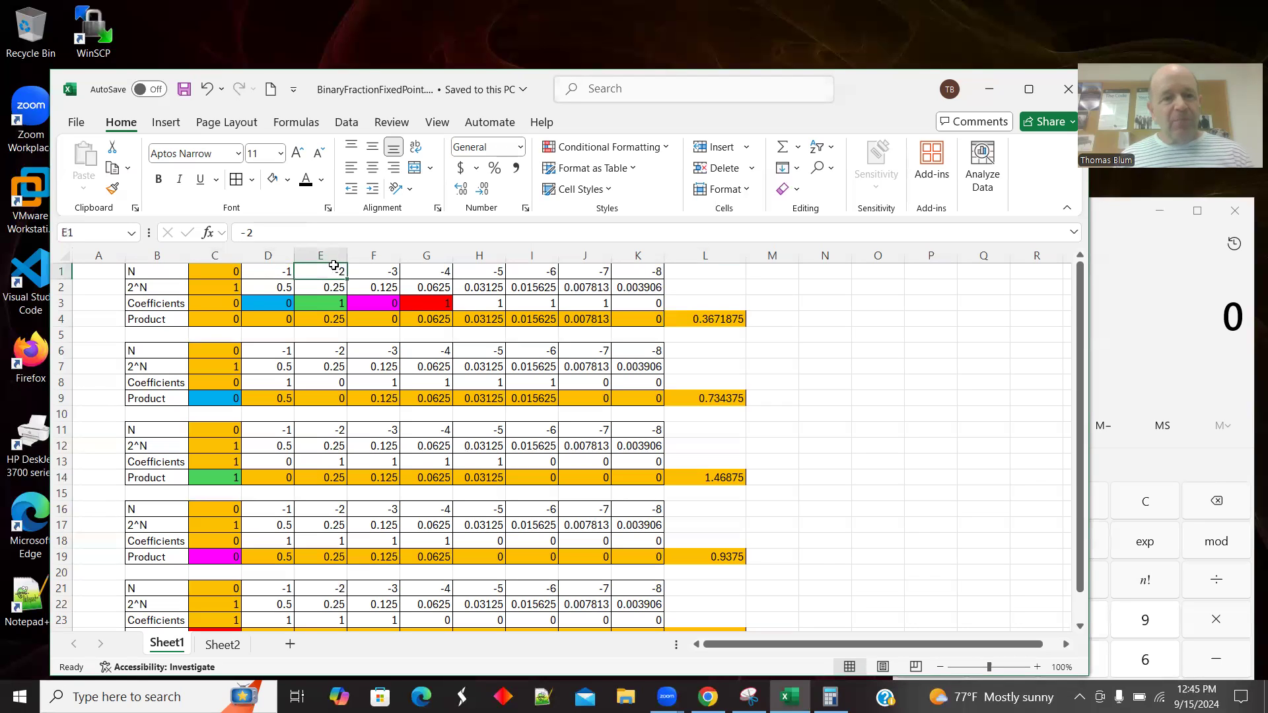
pyautogui.click(227, 273)
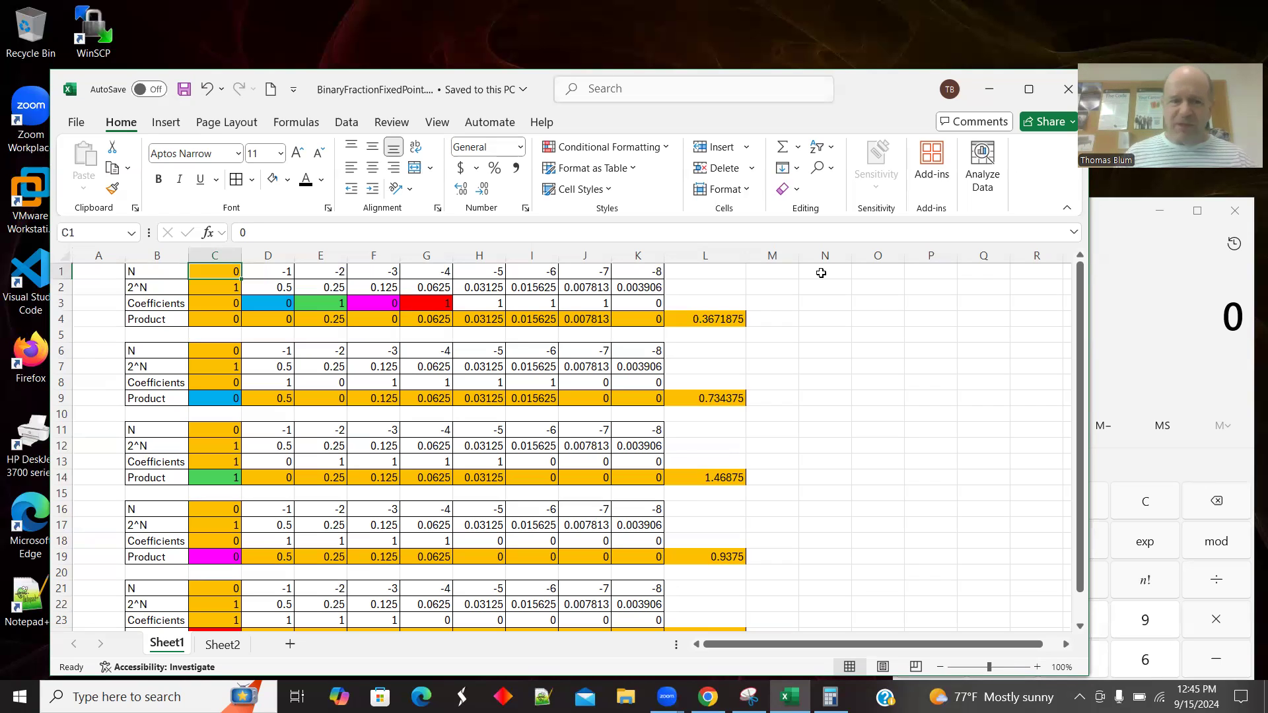
pyautogui.click(261, 270)
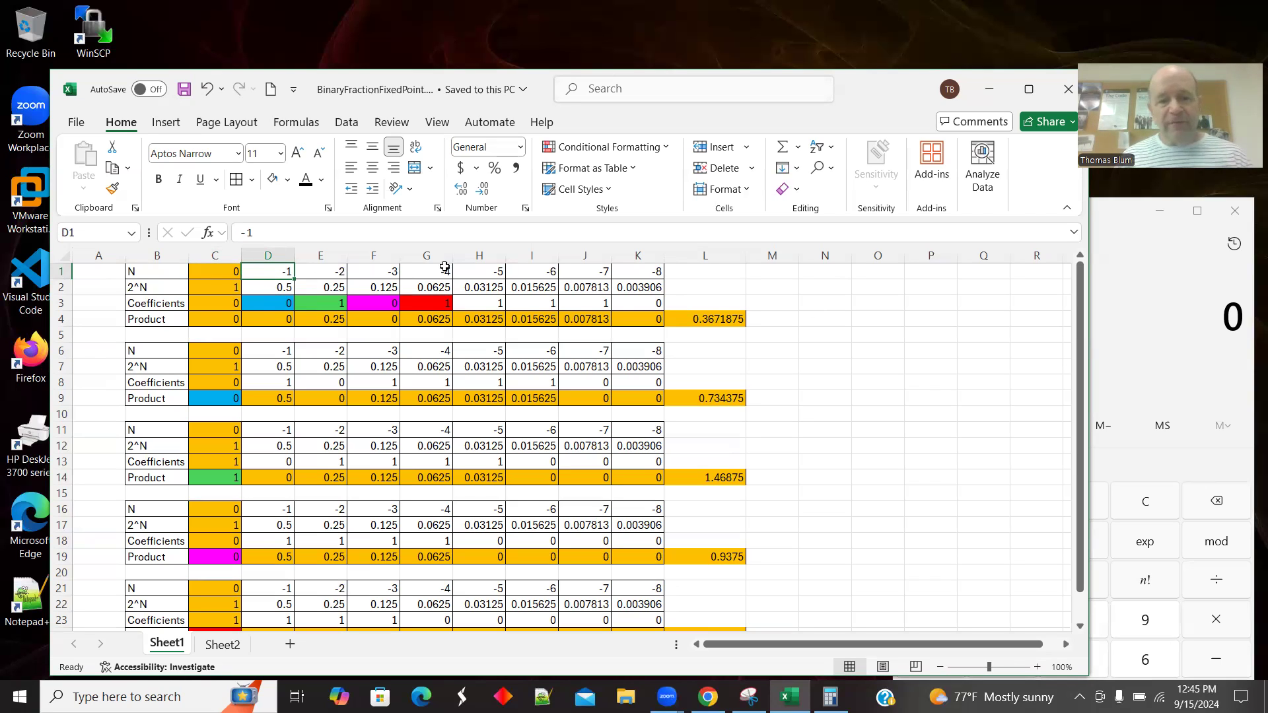
pyautogui.click(280, 288)
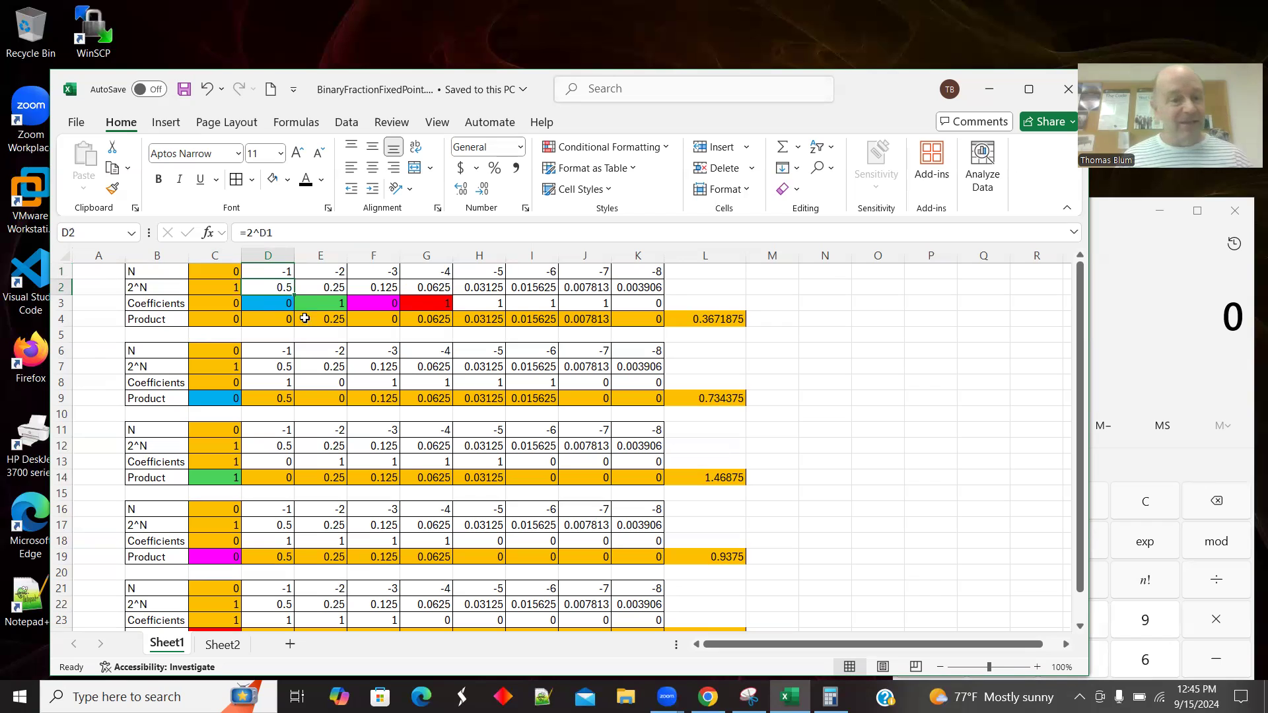
pyautogui.click(258, 303)
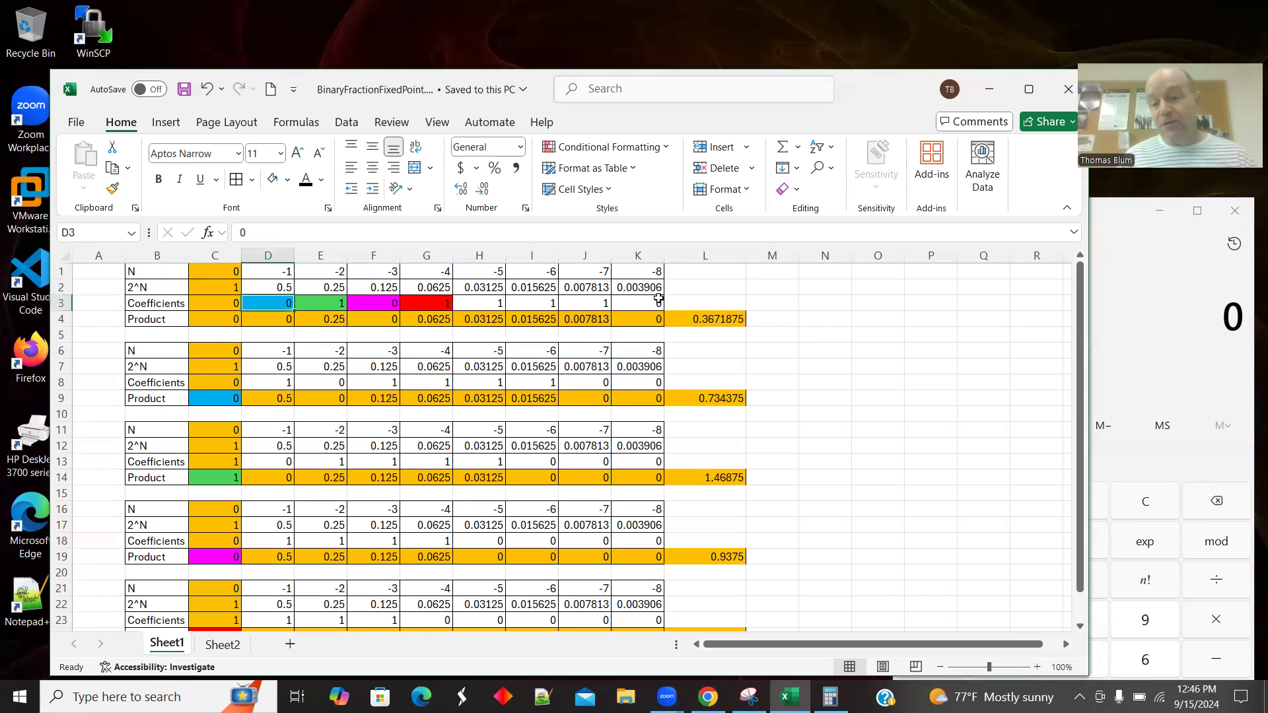
pyautogui.click(266, 320)
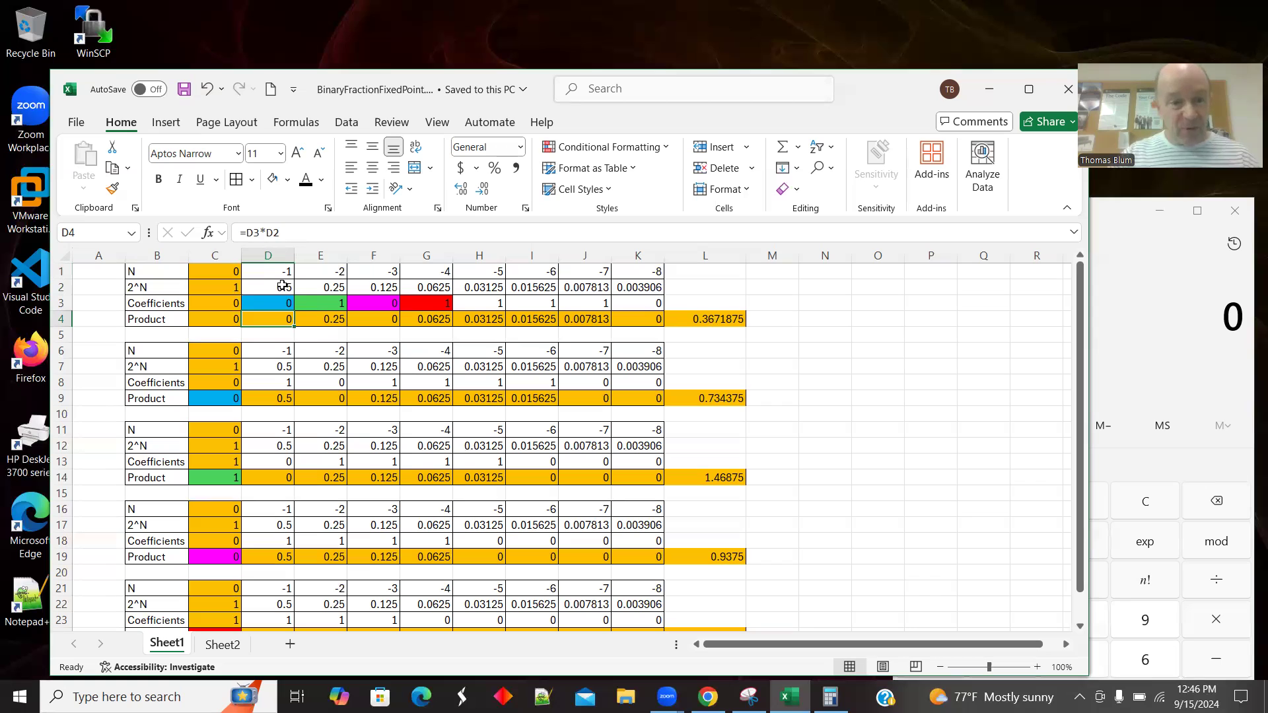
pyautogui.click(717, 319)
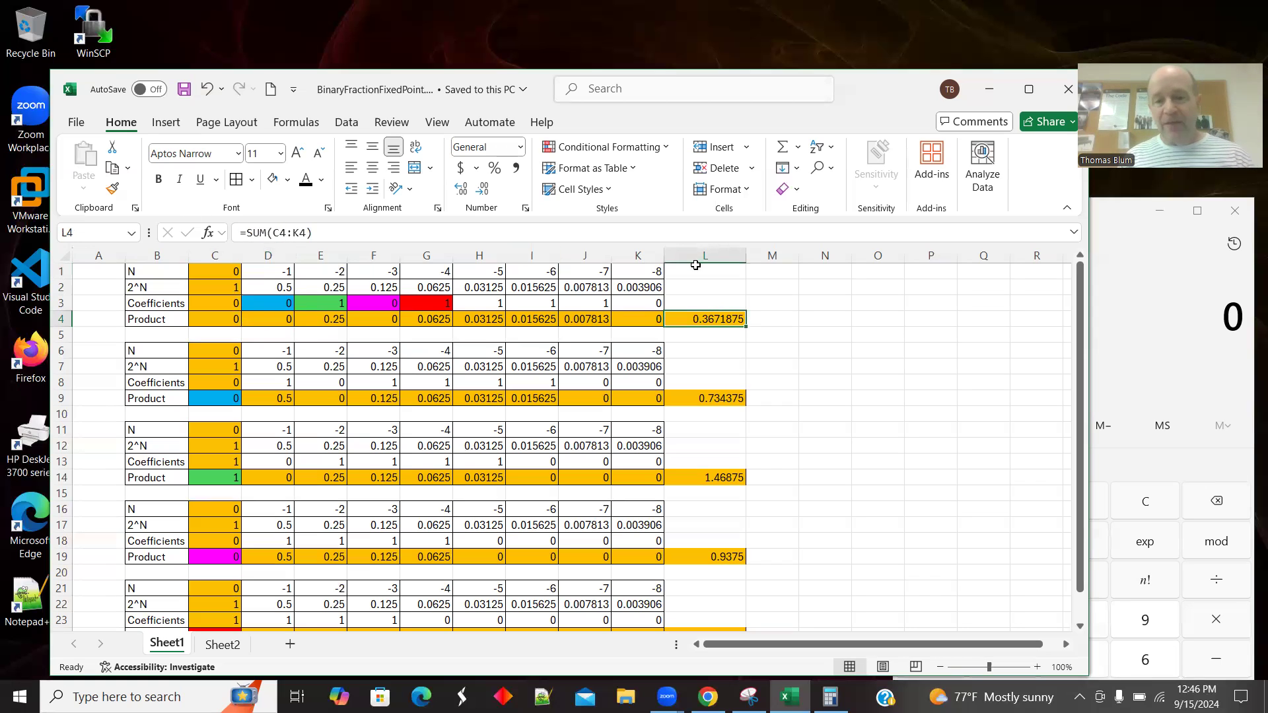
# - Step through the first table's product formulas in row 4 from D4 across to the total in L4
pyautogui.click(267, 319)
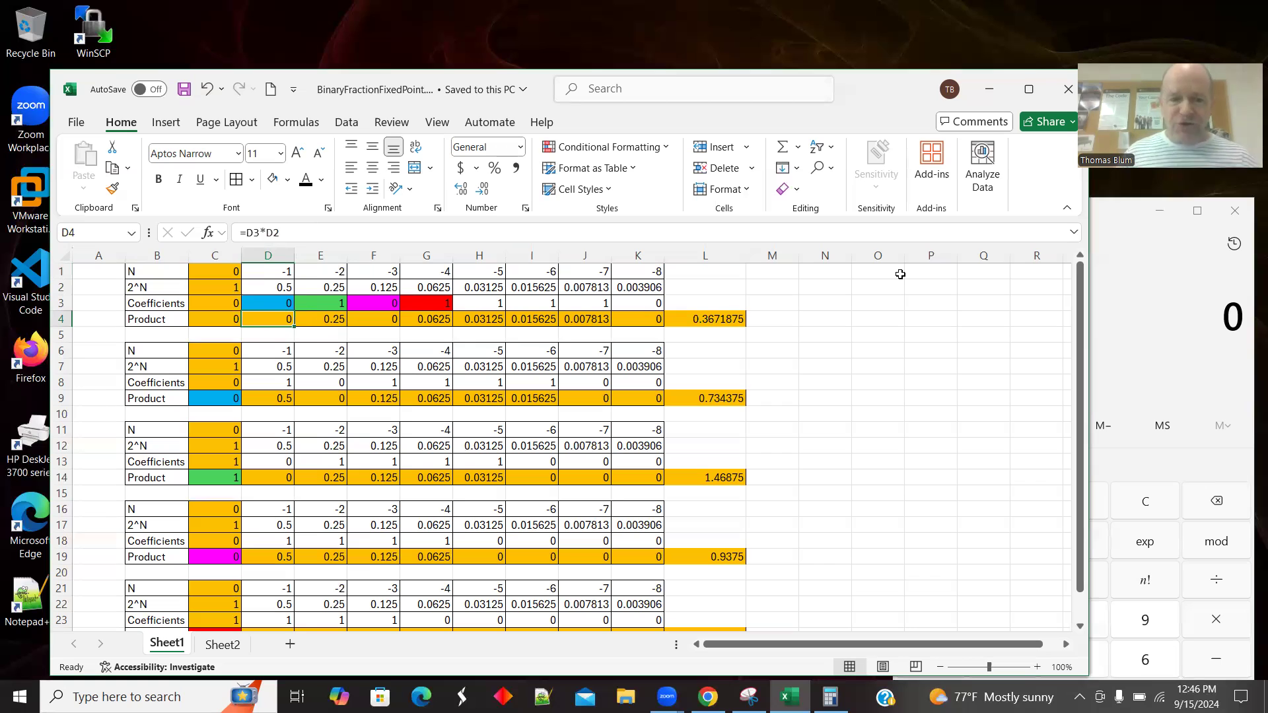
pyautogui.press('Right')
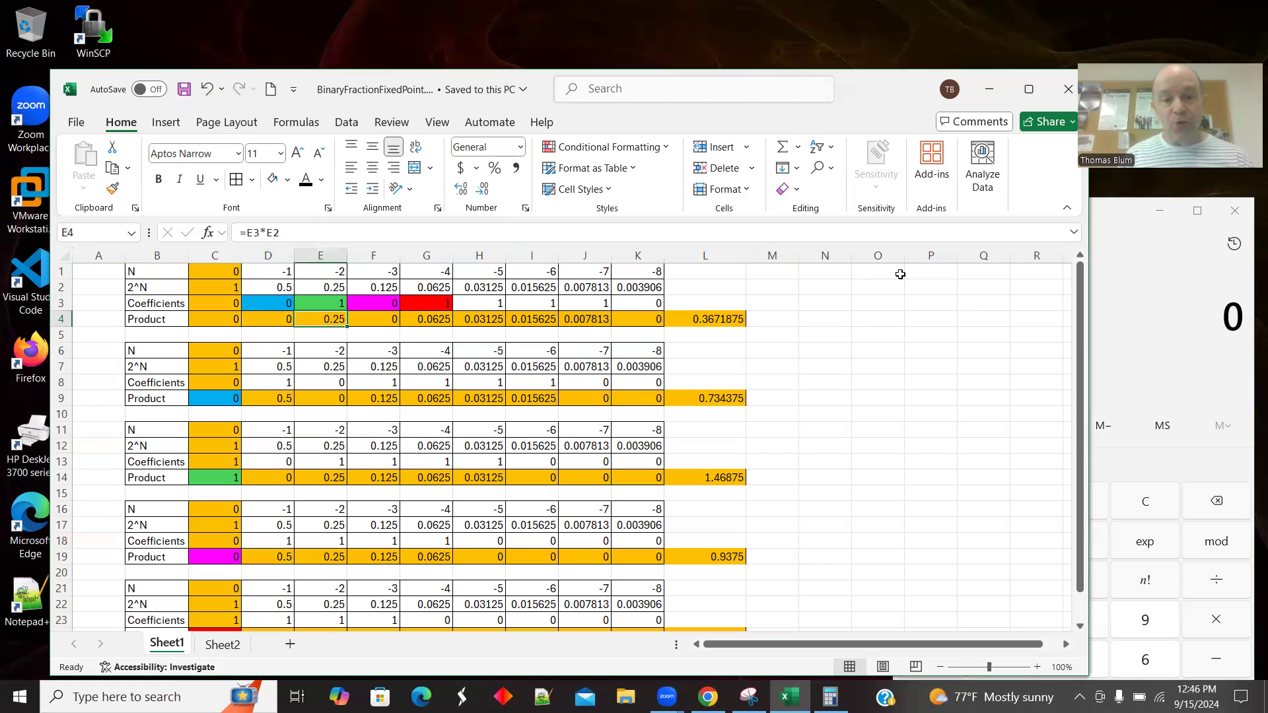
pyautogui.press('Right')
pyautogui.press('Right')
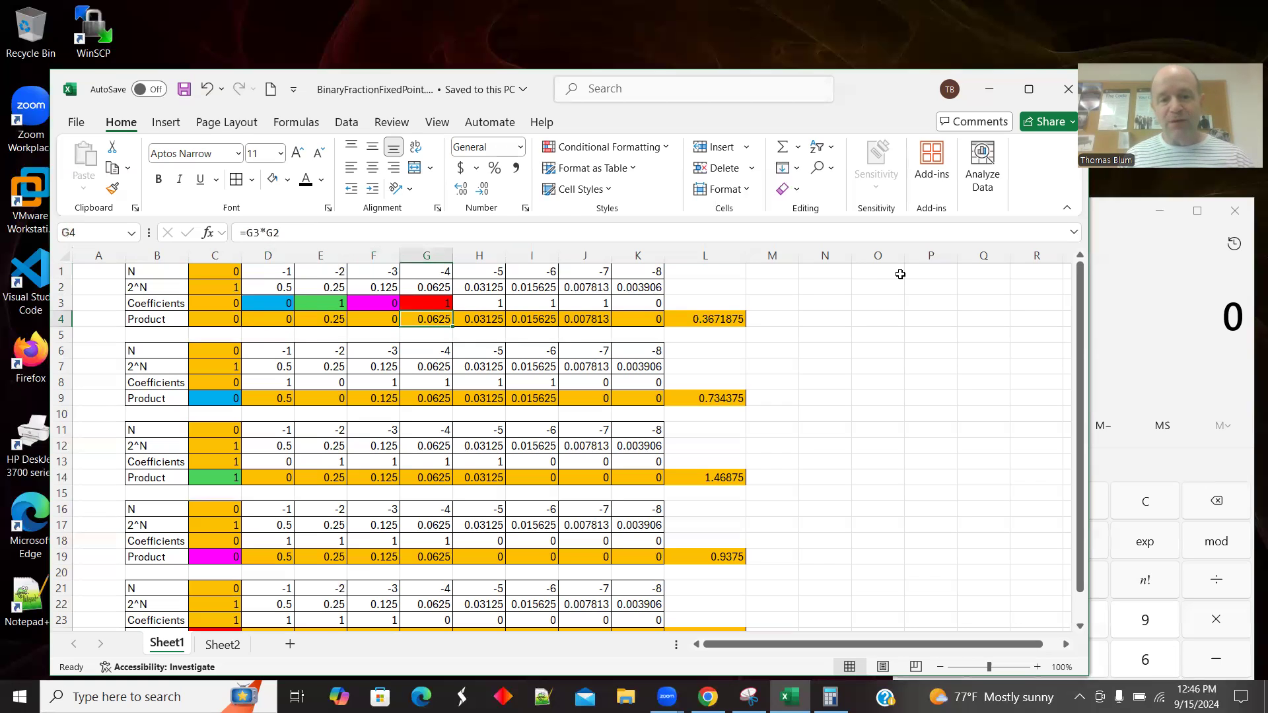
pyautogui.press('Right')
pyautogui.press('Right')
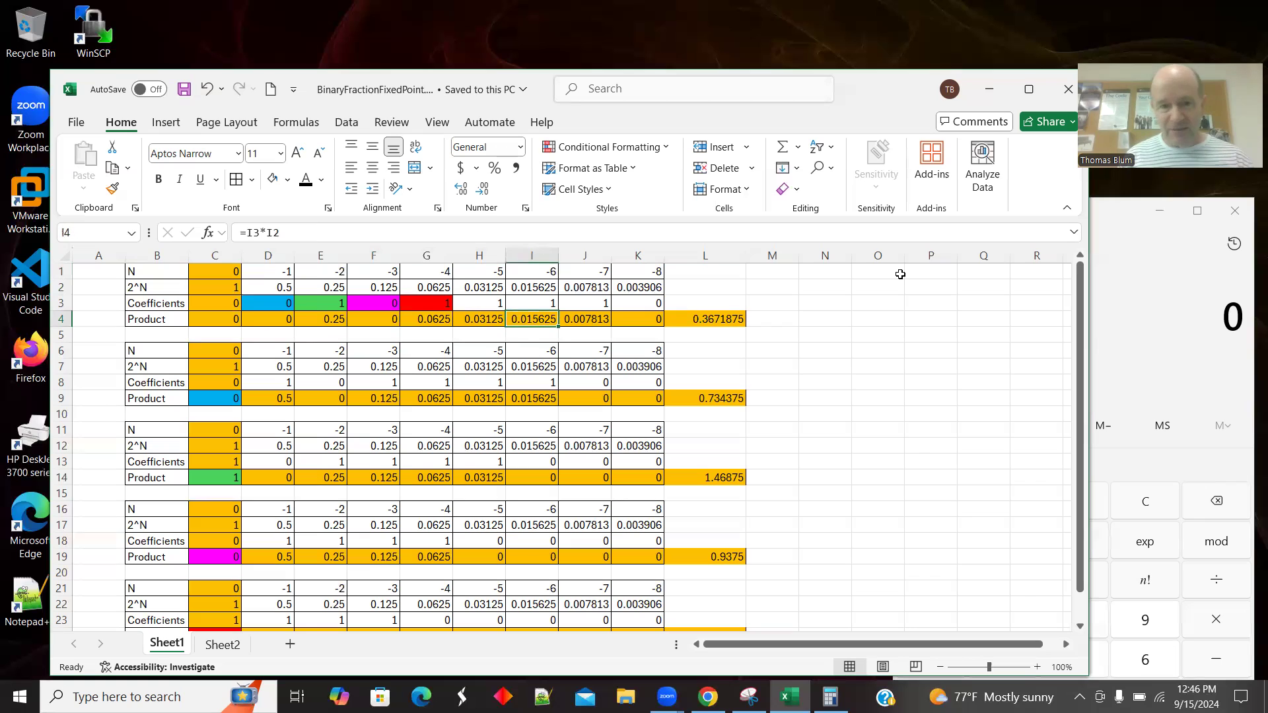
pyautogui.press('Right')
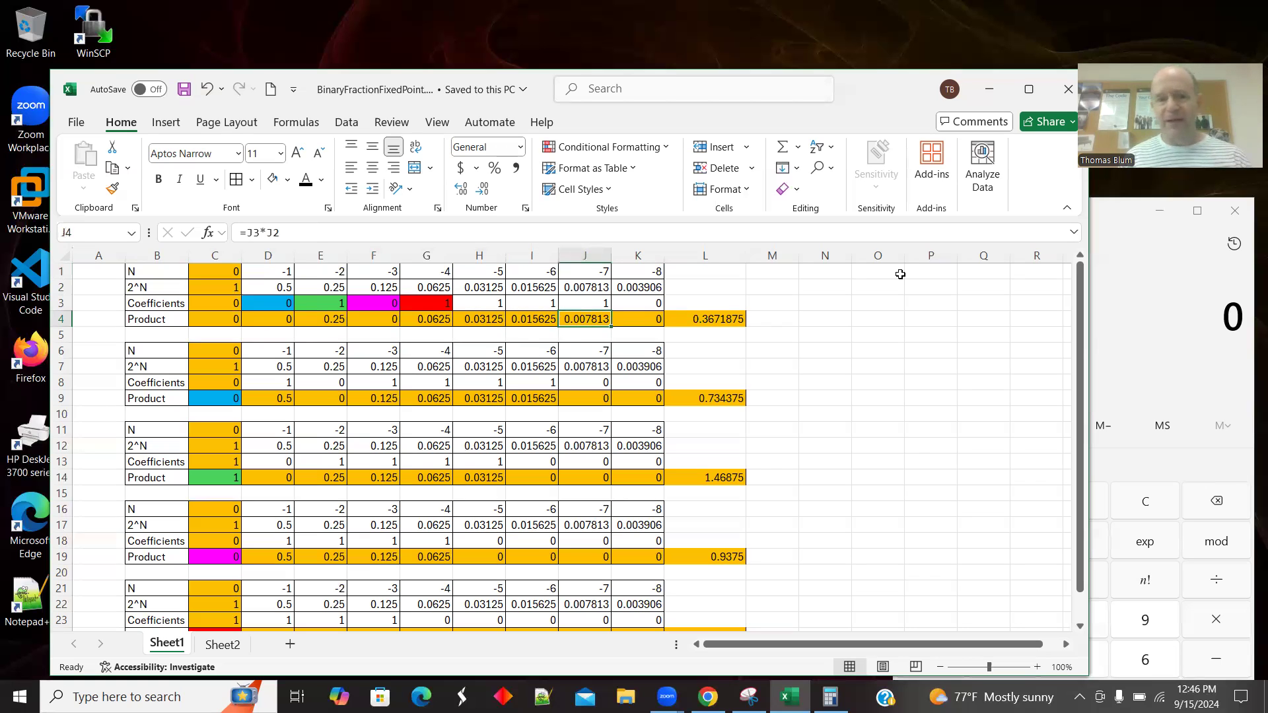
pyautogui.press('Right')
pyautogui.press('Right')
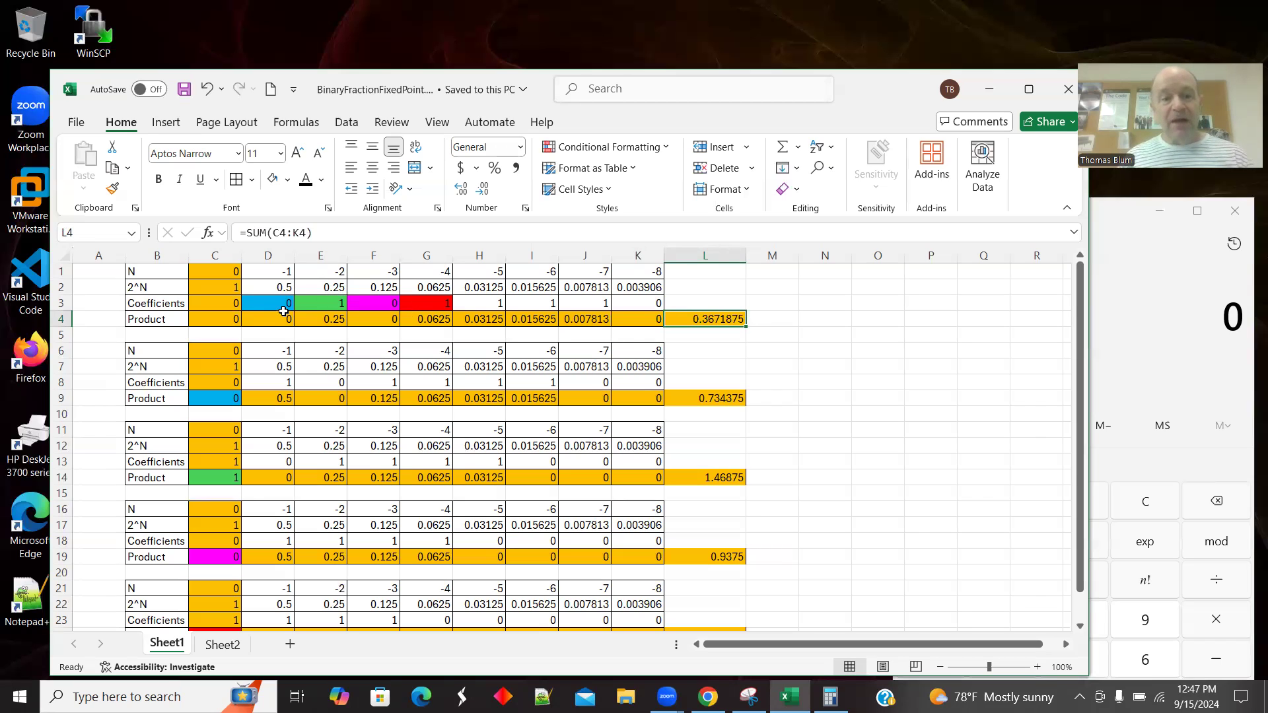
# - Review the first table's powers of two in E2 to G2 against coefficient E3 and the total in L4
pyautogui.click(335, 286)
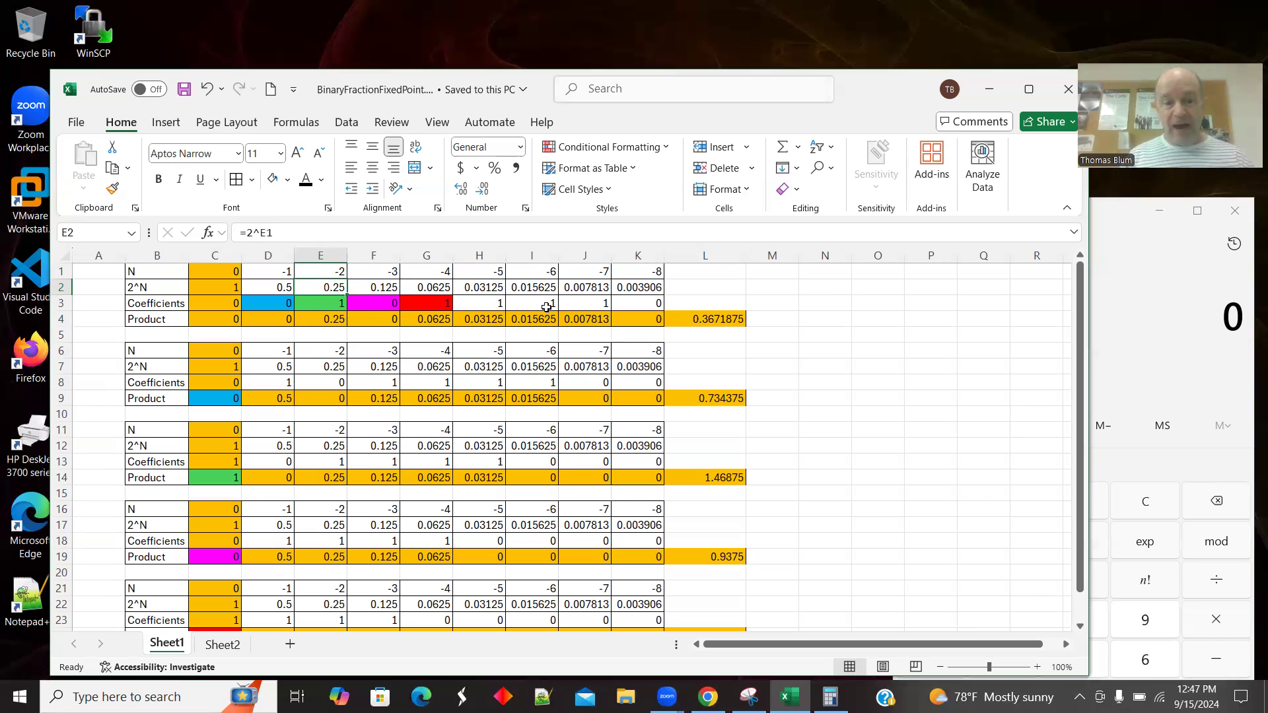
pyautogui.click(325, 301)
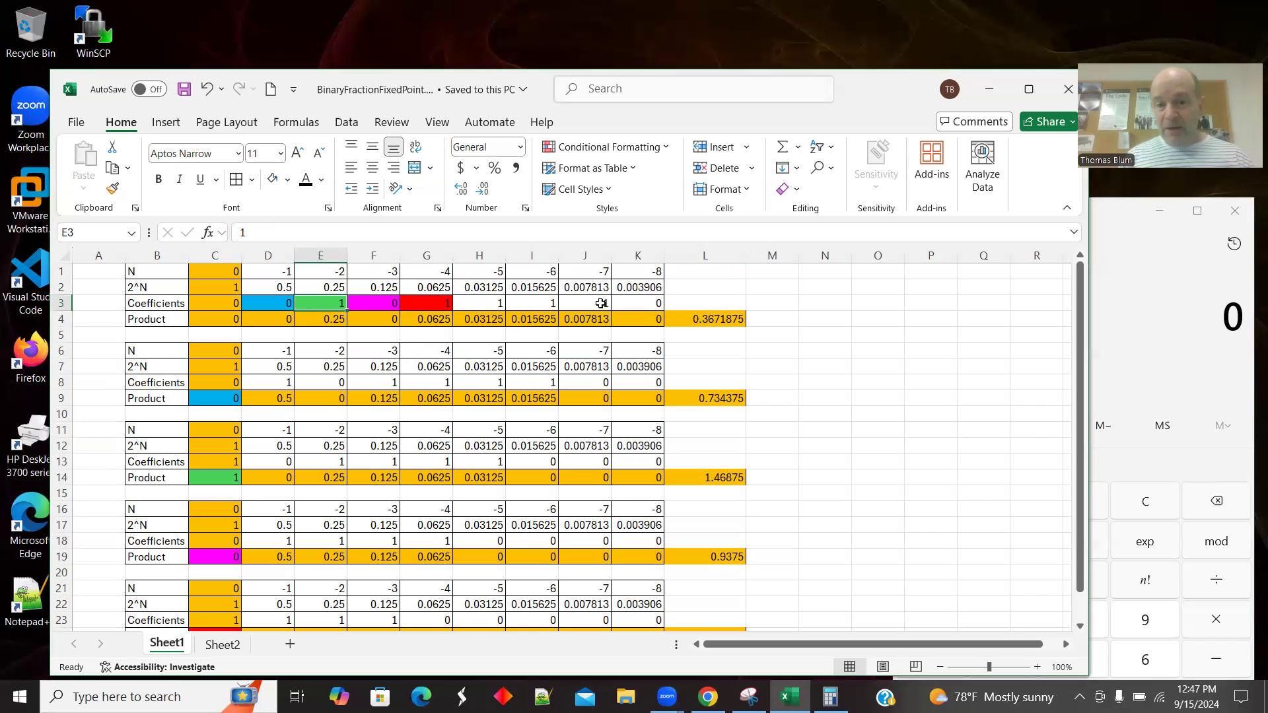
pyautogui.click(730, 319)
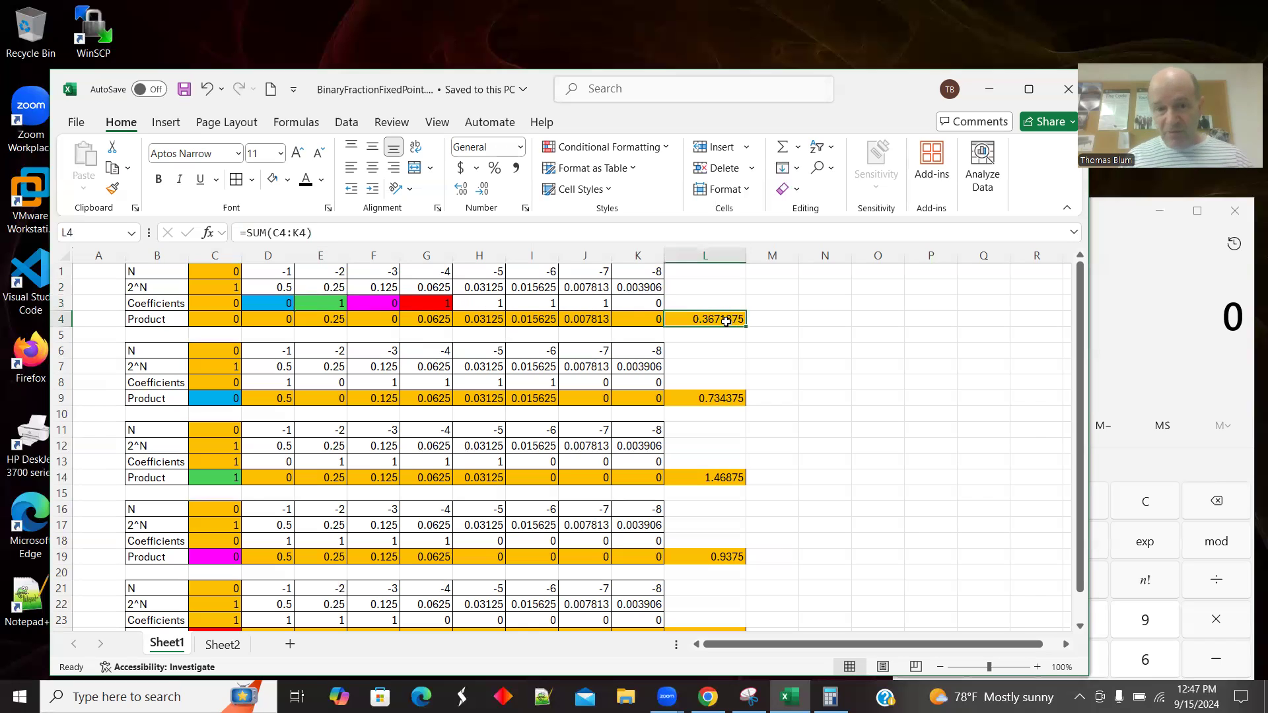
pyautogui.click(328, 287)
pyautogui.click(375, 284)
pyautogui.click(439, 287)
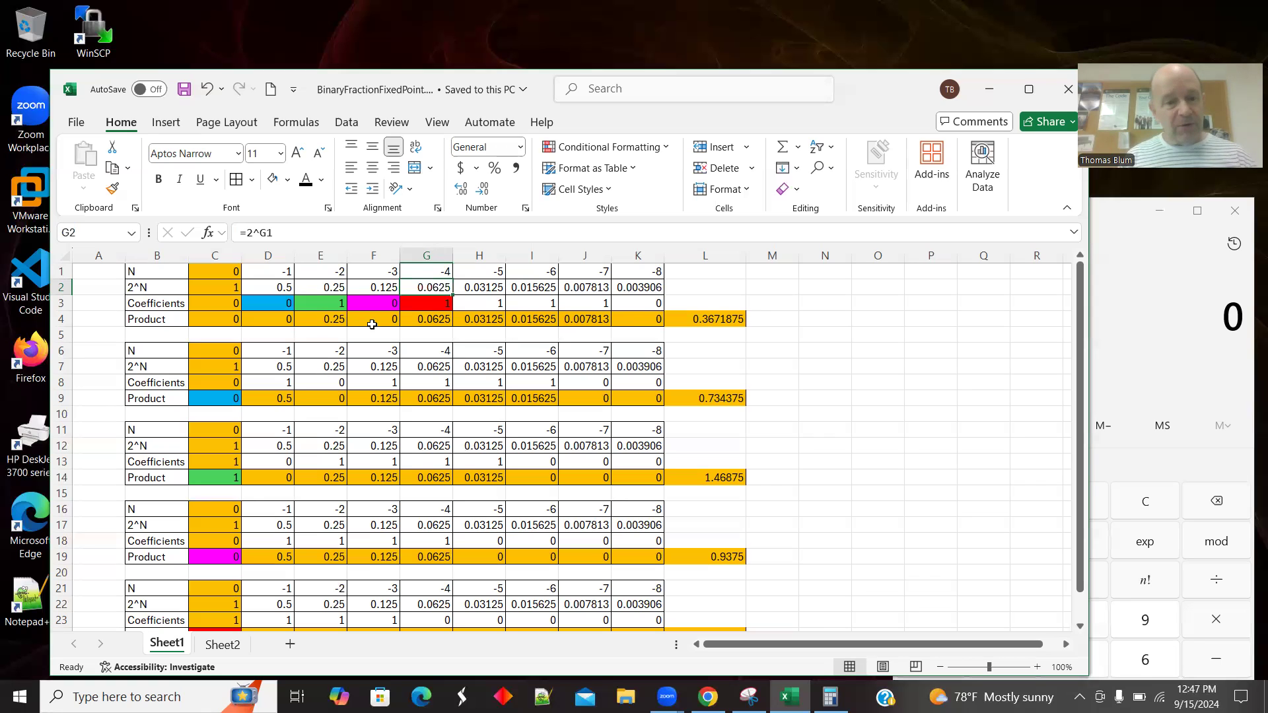
pyautogui.click(336, 305)
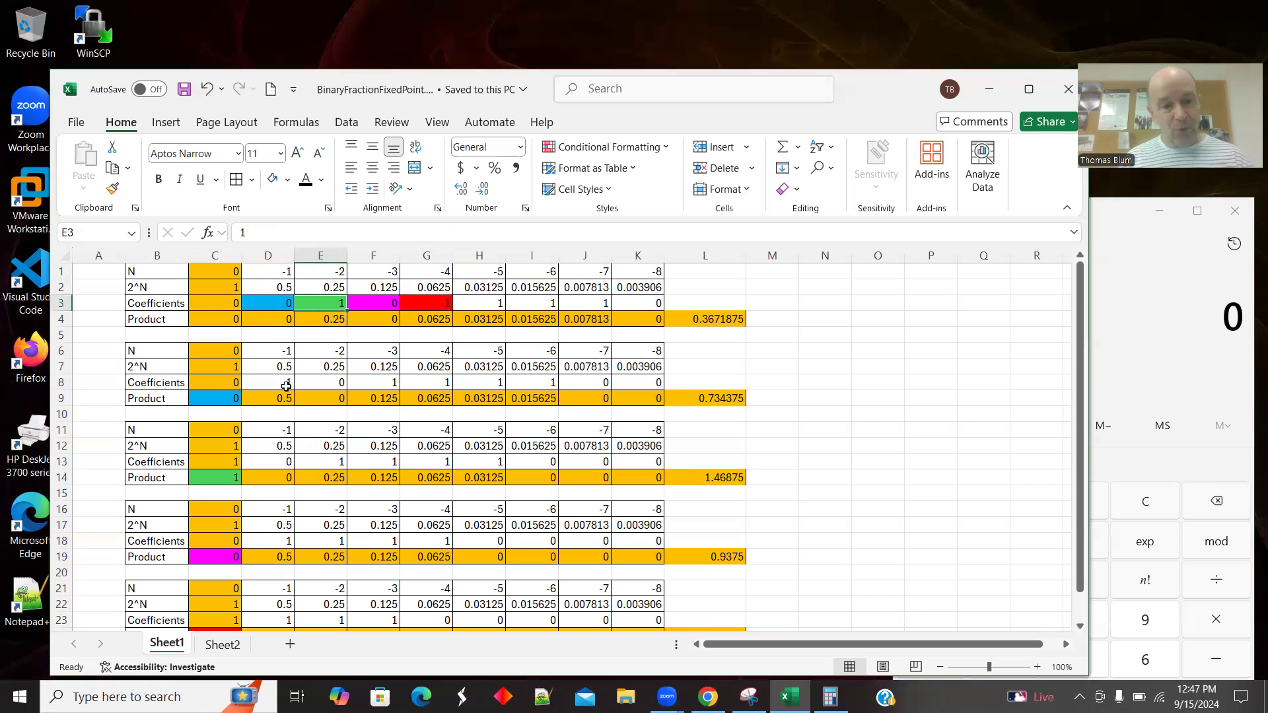
# - Inspect the second table's coefficients in D8:K8 and compare its total in L9 with the first total in L4
pyautogui.click(656, 381)
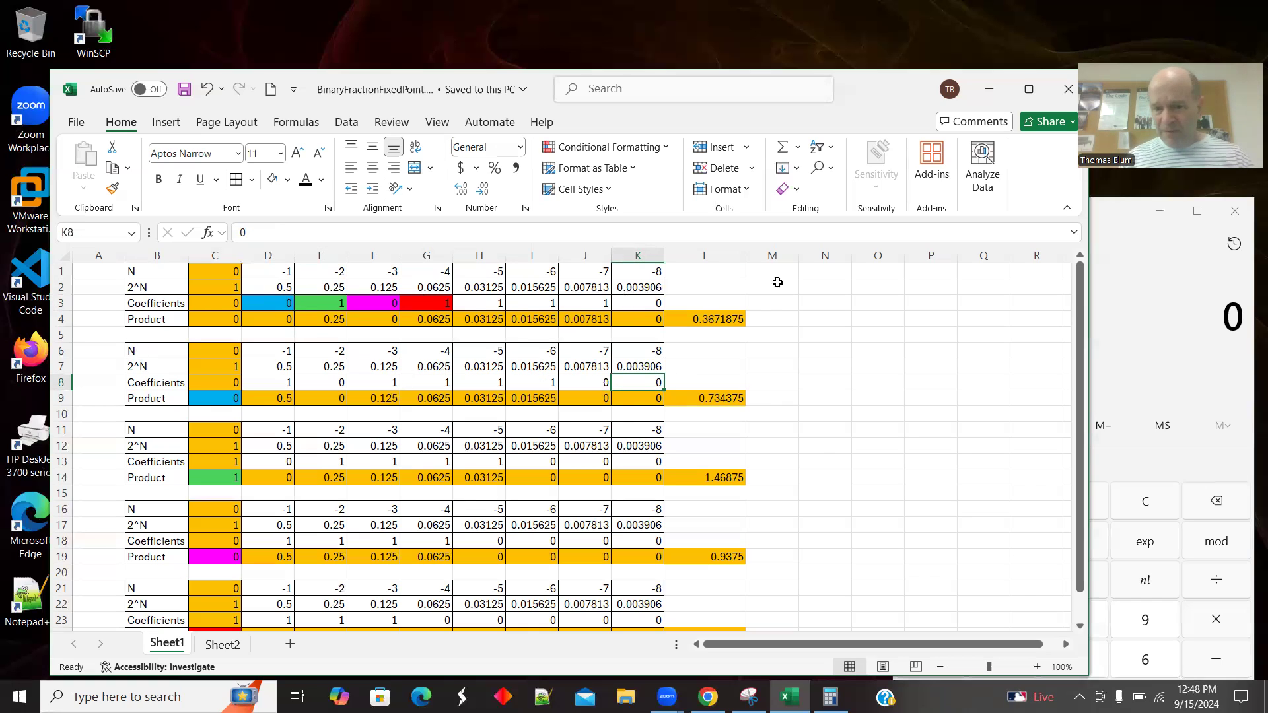
pyautogui.moveTo(276, 383); pyautogui.dragTo(624, 385)
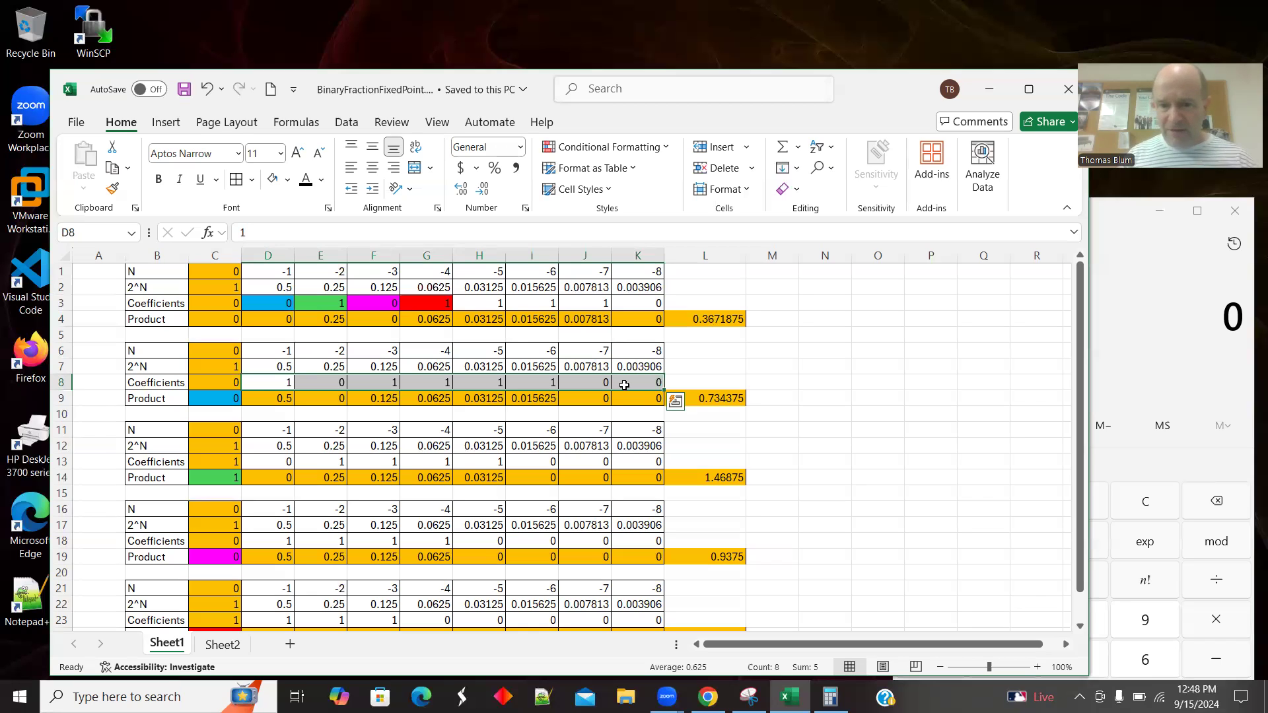
pyautogui.click(725, 400)
pyautogui.click(710, 318)
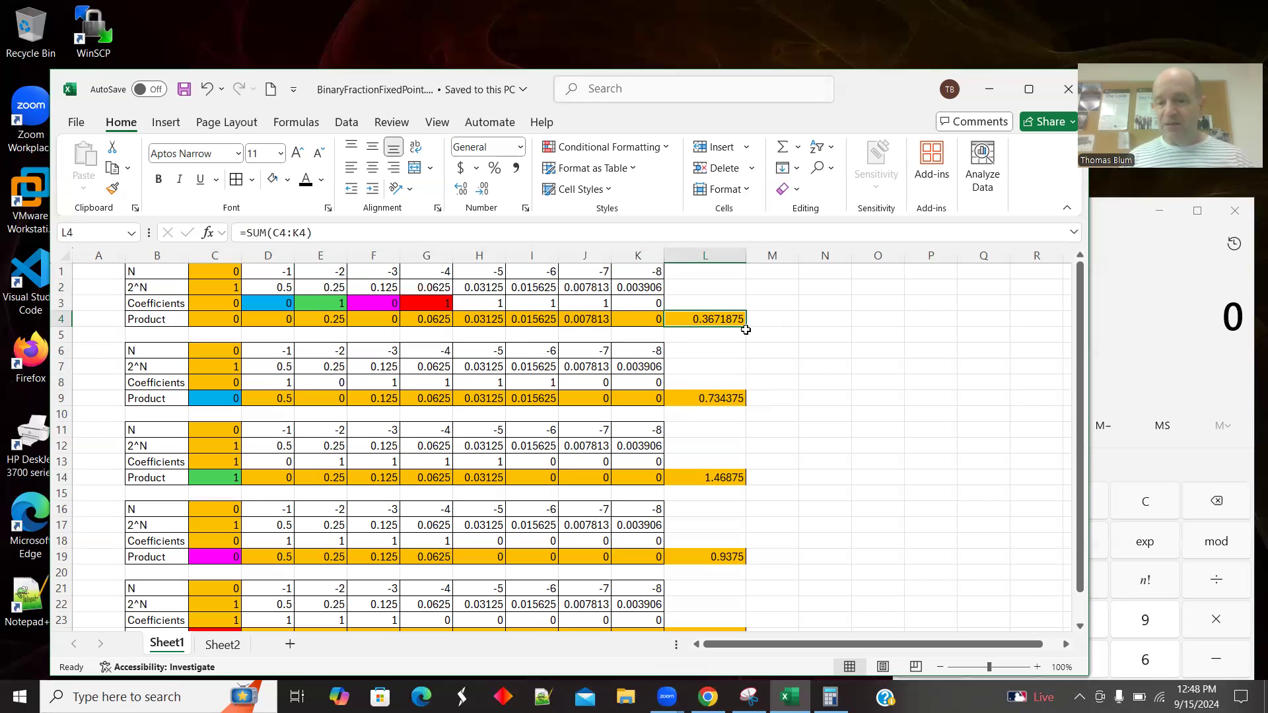
# - Enter the formula =L4*2 in cell M9 to check the second table's total against double the first
pyautogui.click(782, 401)
pyautogui.write('=')
pyautogui.click(706, 319)
pyautogui.write('*2')
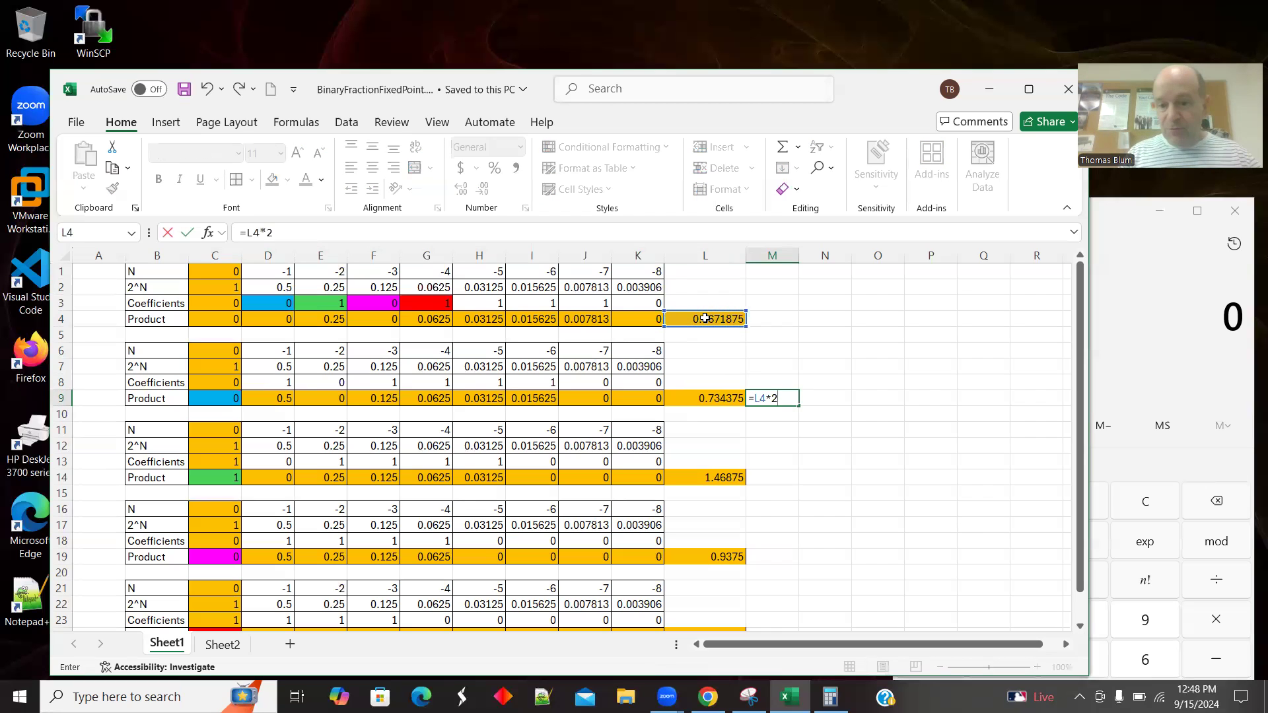
pyautogui.press('Tab')
pyautogui.click(769, 386)
pyautogui.click(725, 395)
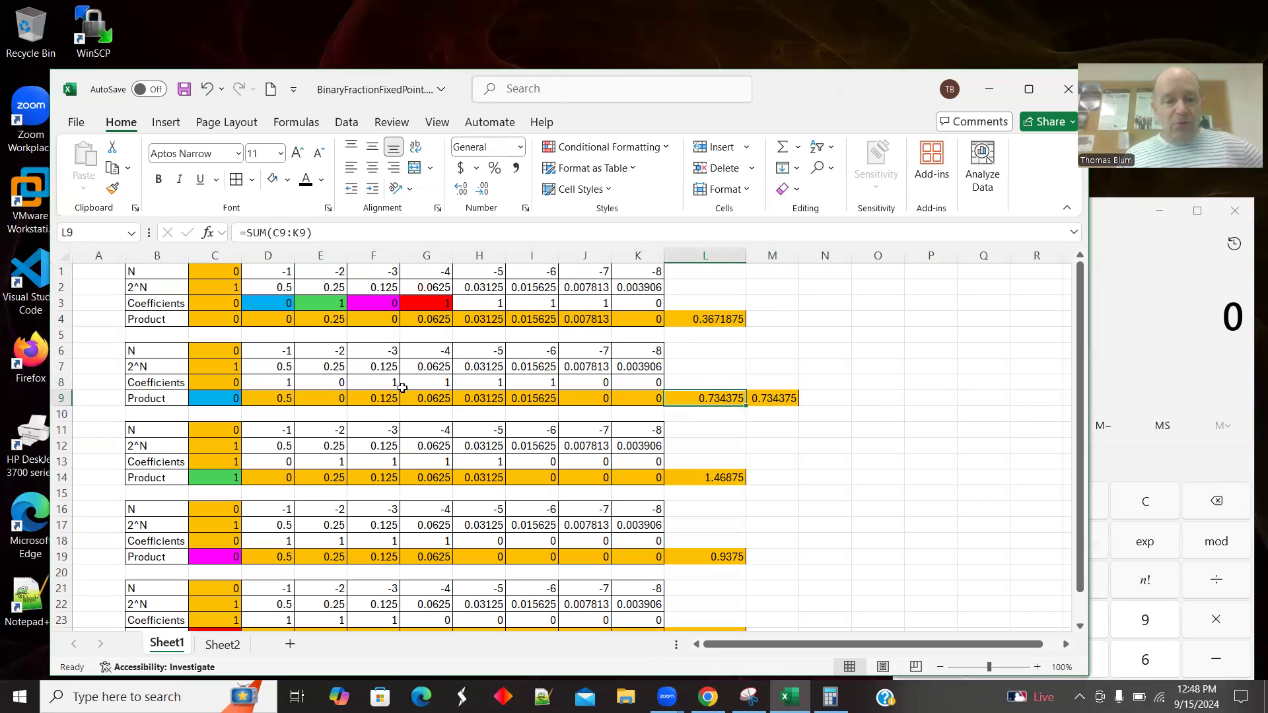
# - Examine the second table's fractional coefficients in row 8, its whole-number coefficient in C8, and the totals in L4 and L9
pyautogui.moveTo(271, 383); pyautogui.dragTo(650, 389)
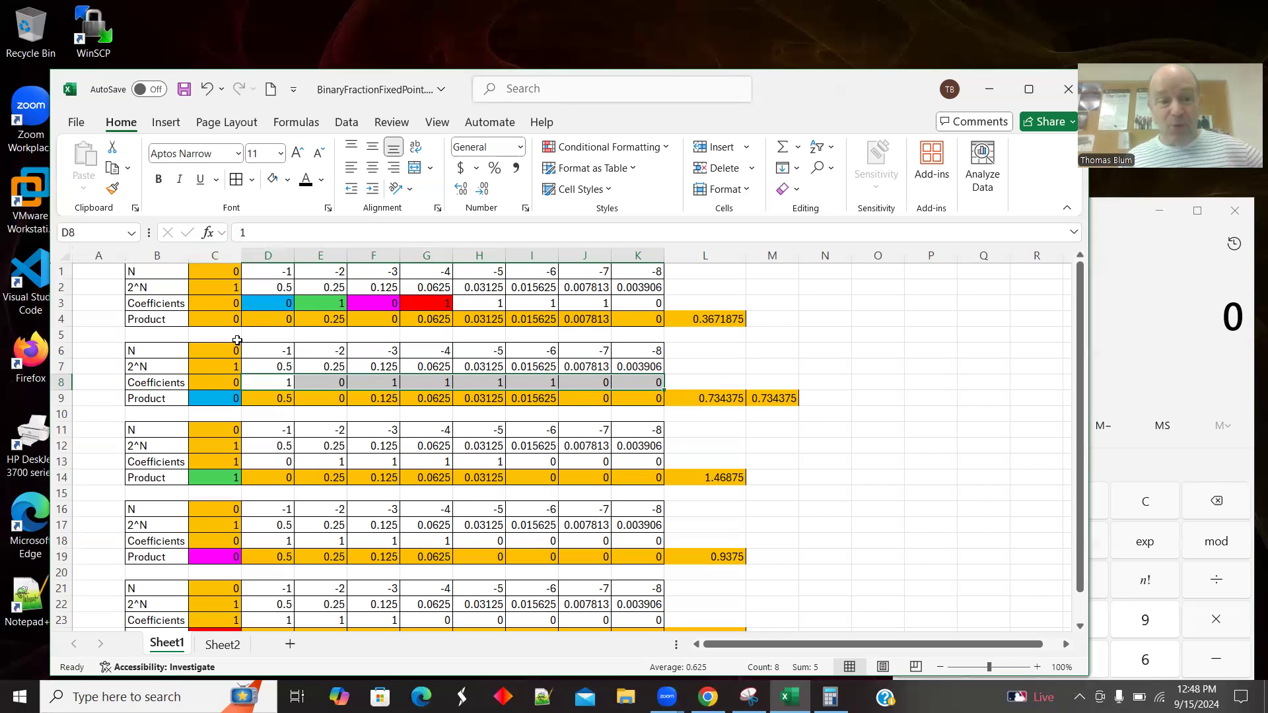
pyautogui.click(225, 382)
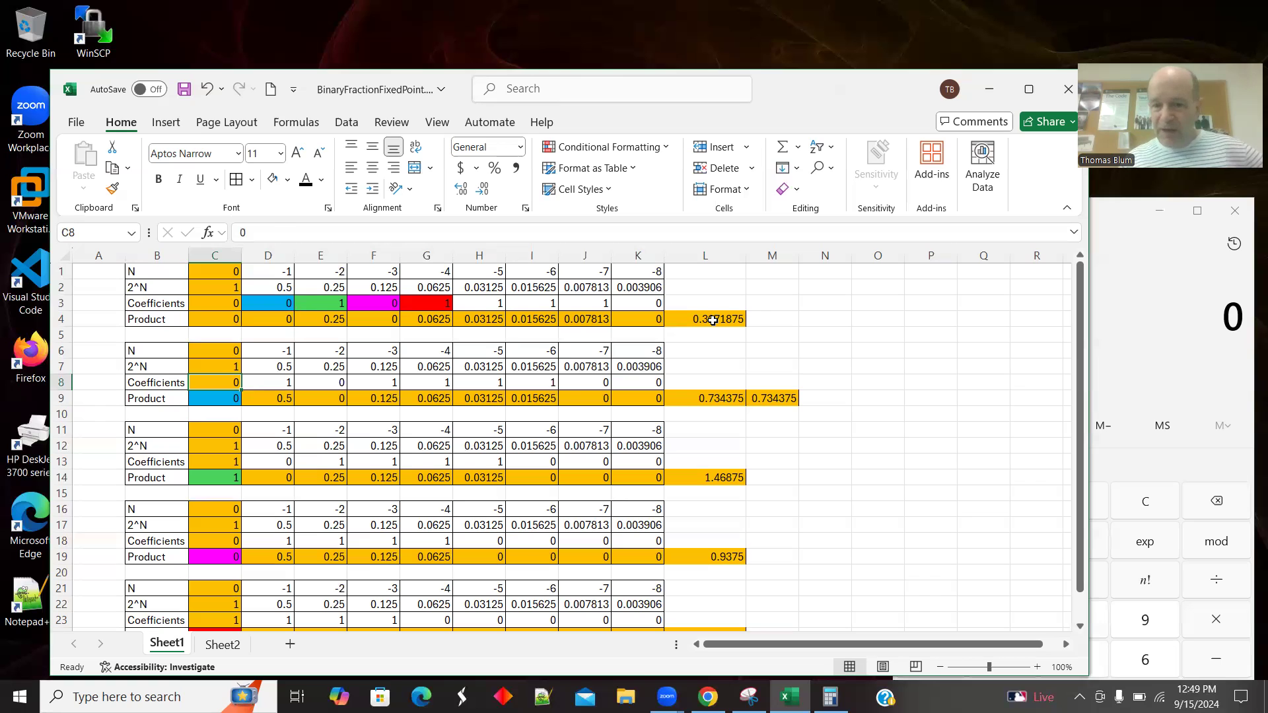
pyautogui.click(713, 320)
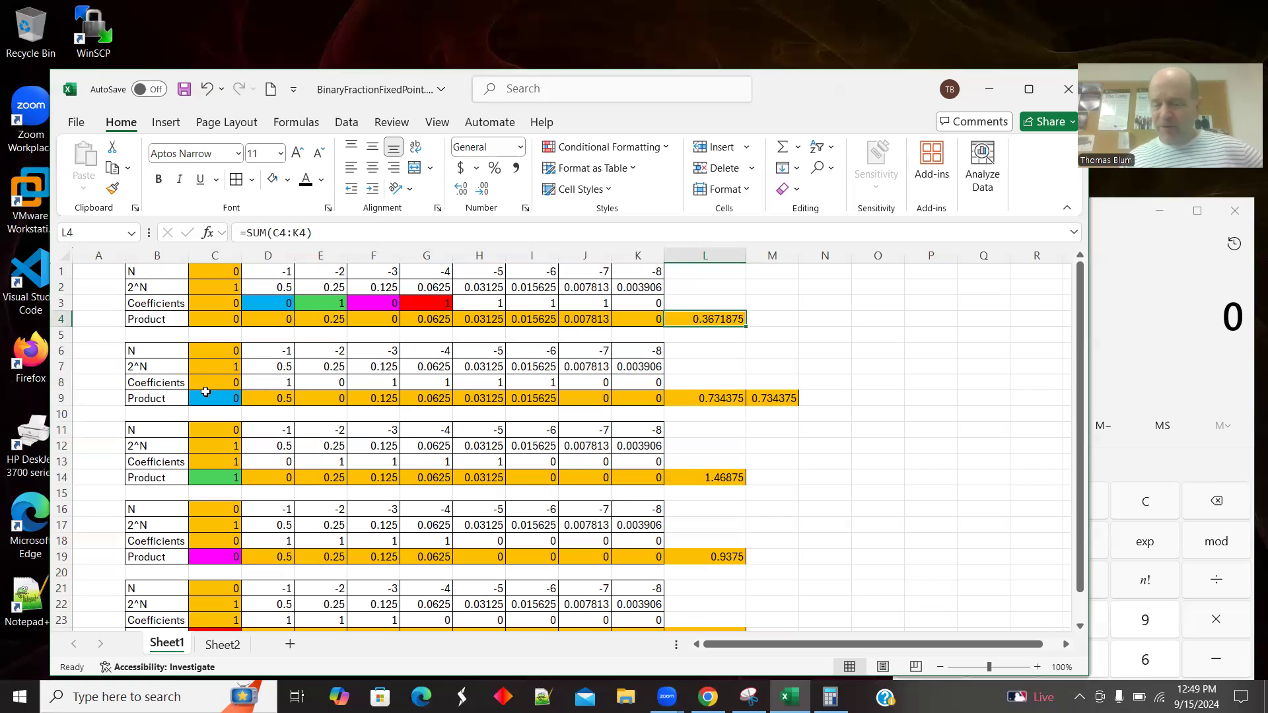
pyautogui.click(710, 398)
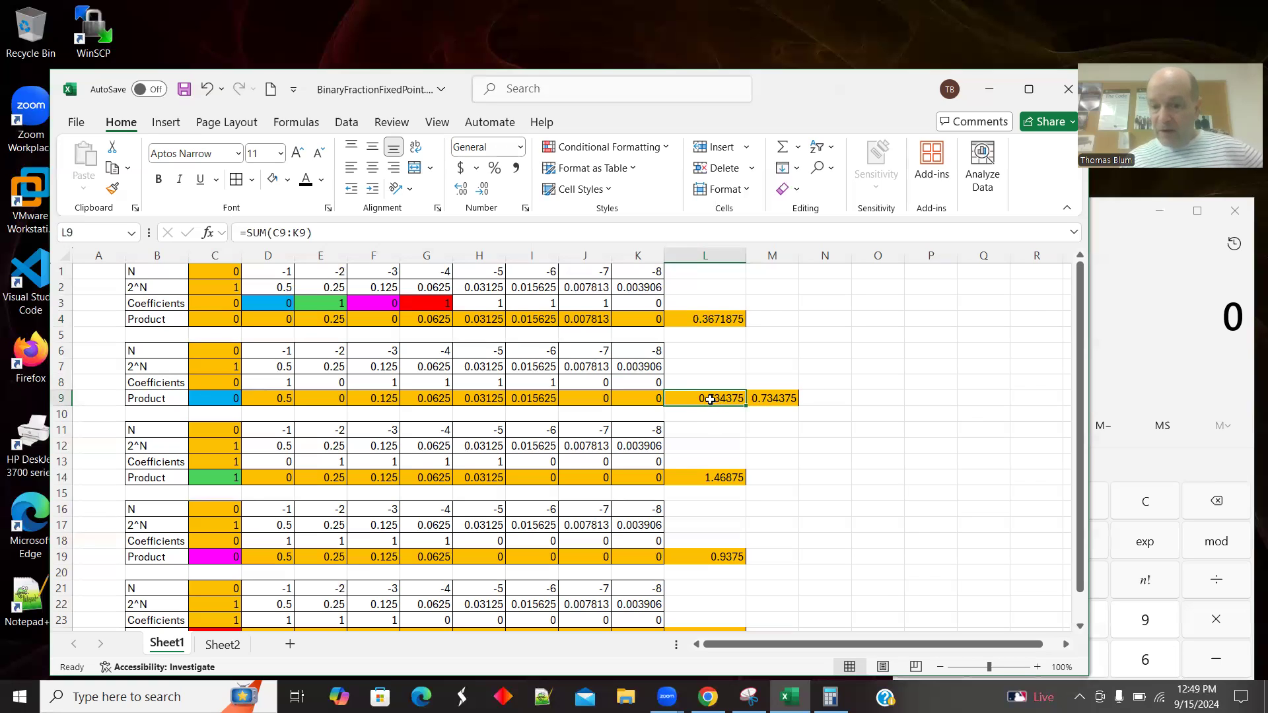
pyautogui.click(224, 382)
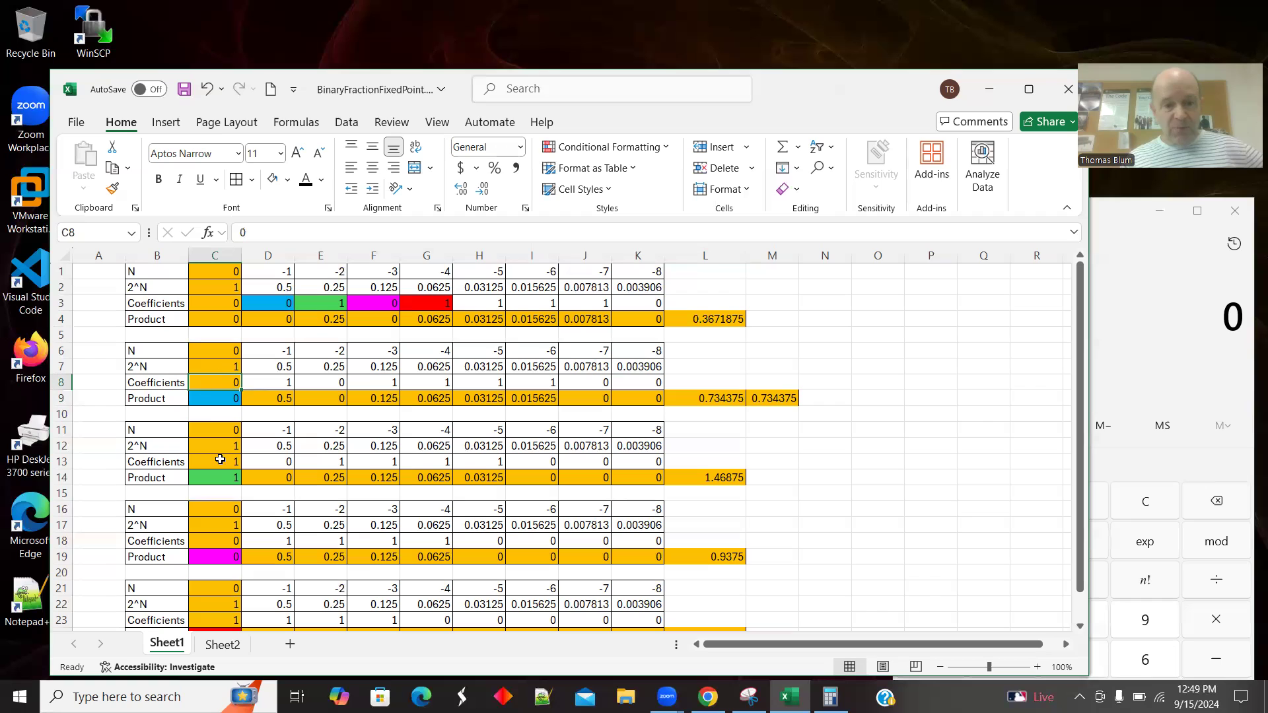
pyautogui.click(274, 379)
pyautogui.moveTo(274, 379); pyautogui.dragTo(528, 383)
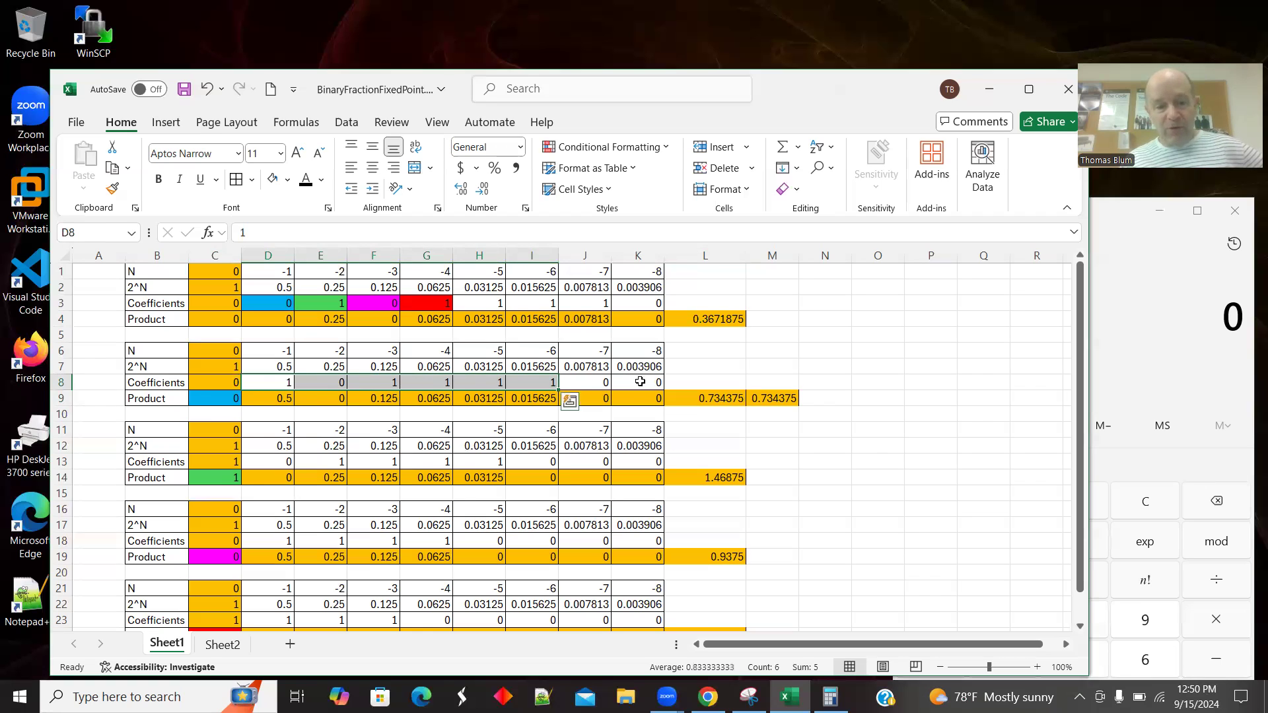
# - Examine the third table's whole-number coefficient in C13 and product in C14, and compare the totals in L14 and L9
pyautogui.click(228, 461)
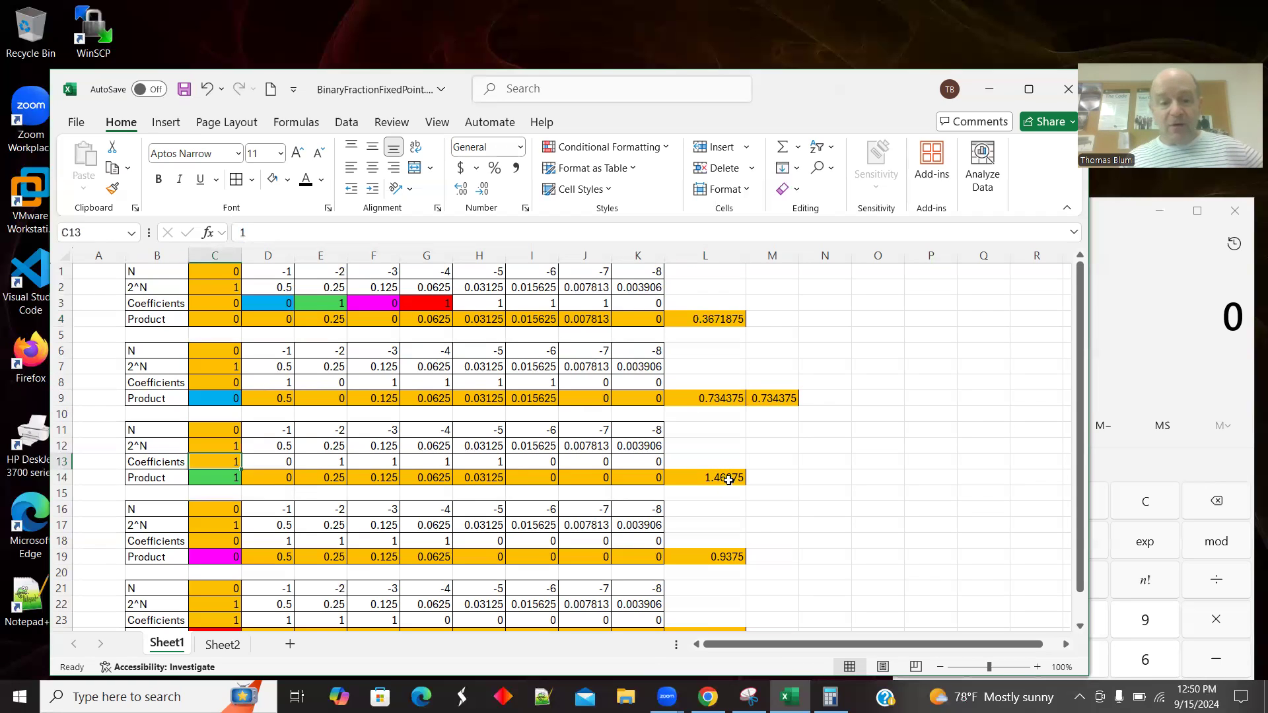
pyautogui.click(221, 478)
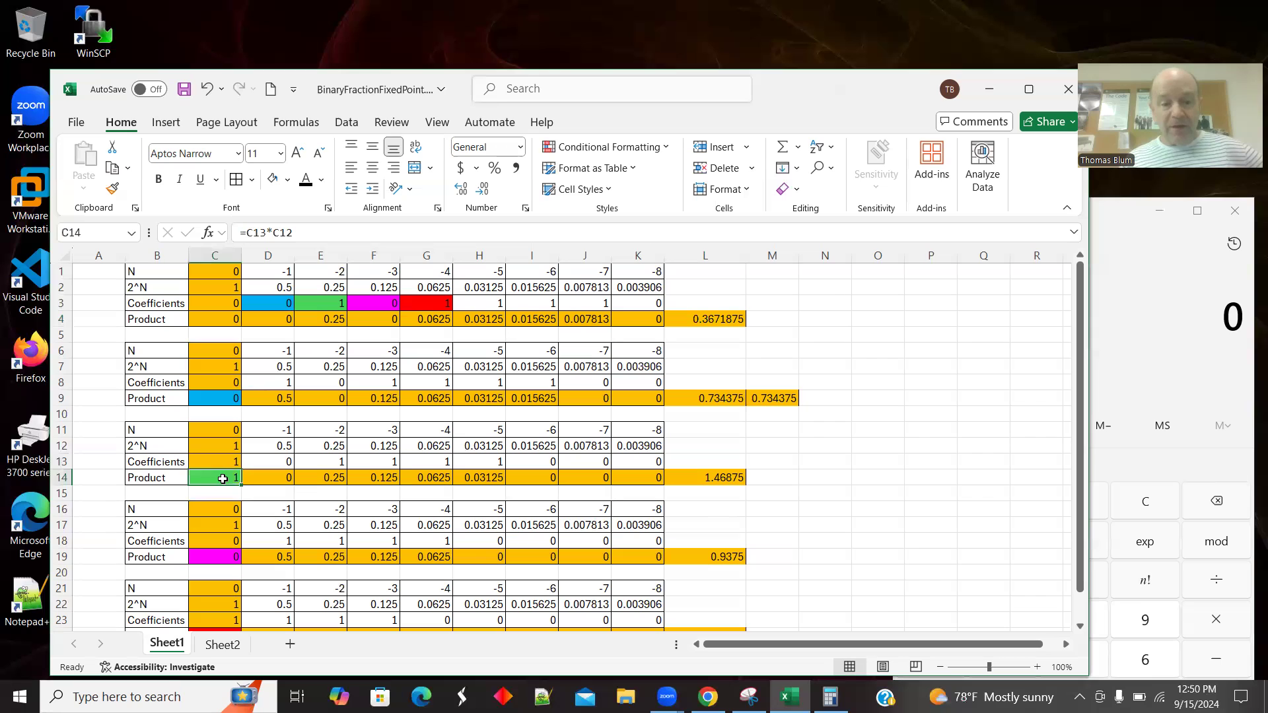
pyautogui.click(227, 459)
pyautogui.click(228, 477)
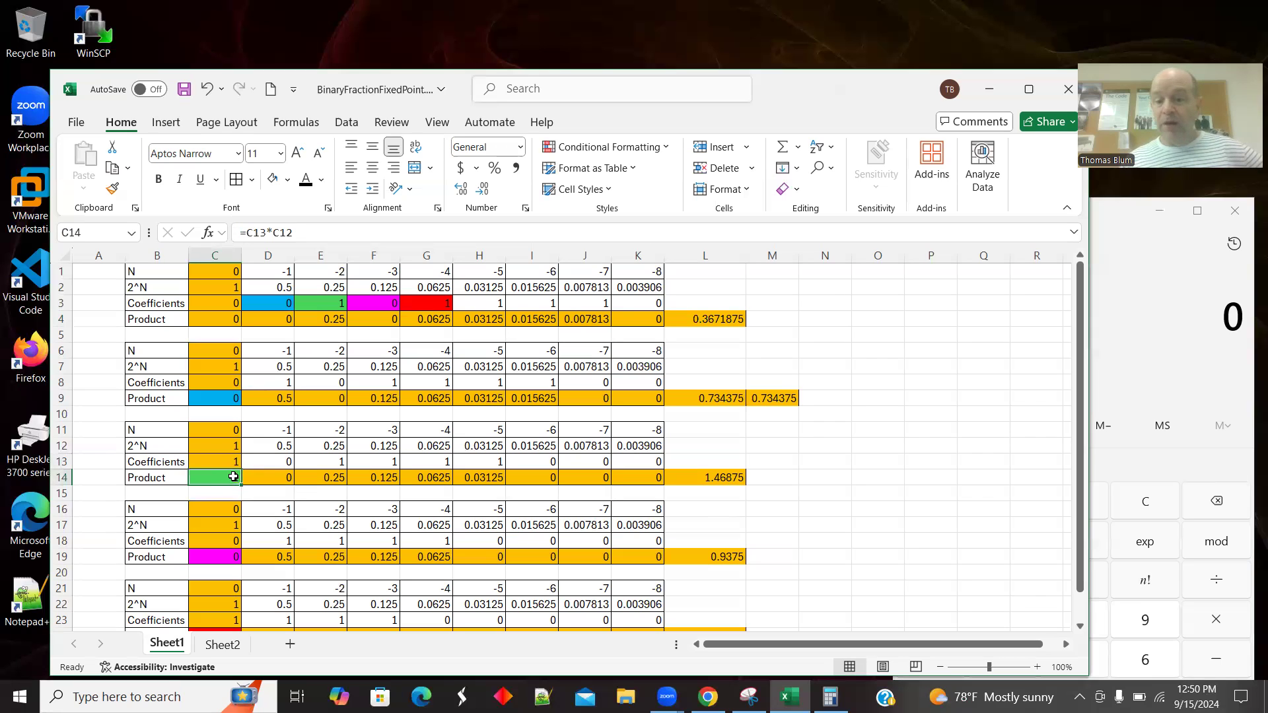
pyautogui.click(719, 479)
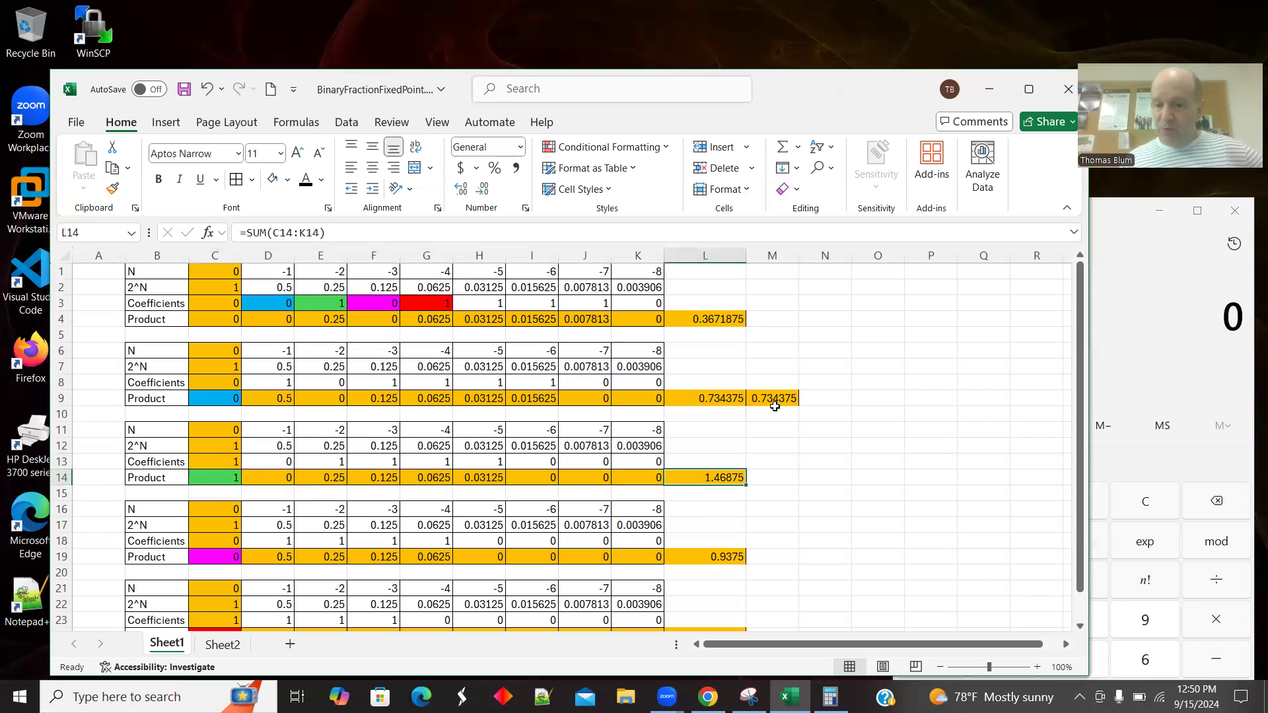
pyautogui.click(729, 399)
pyautogui.click(720, 475)
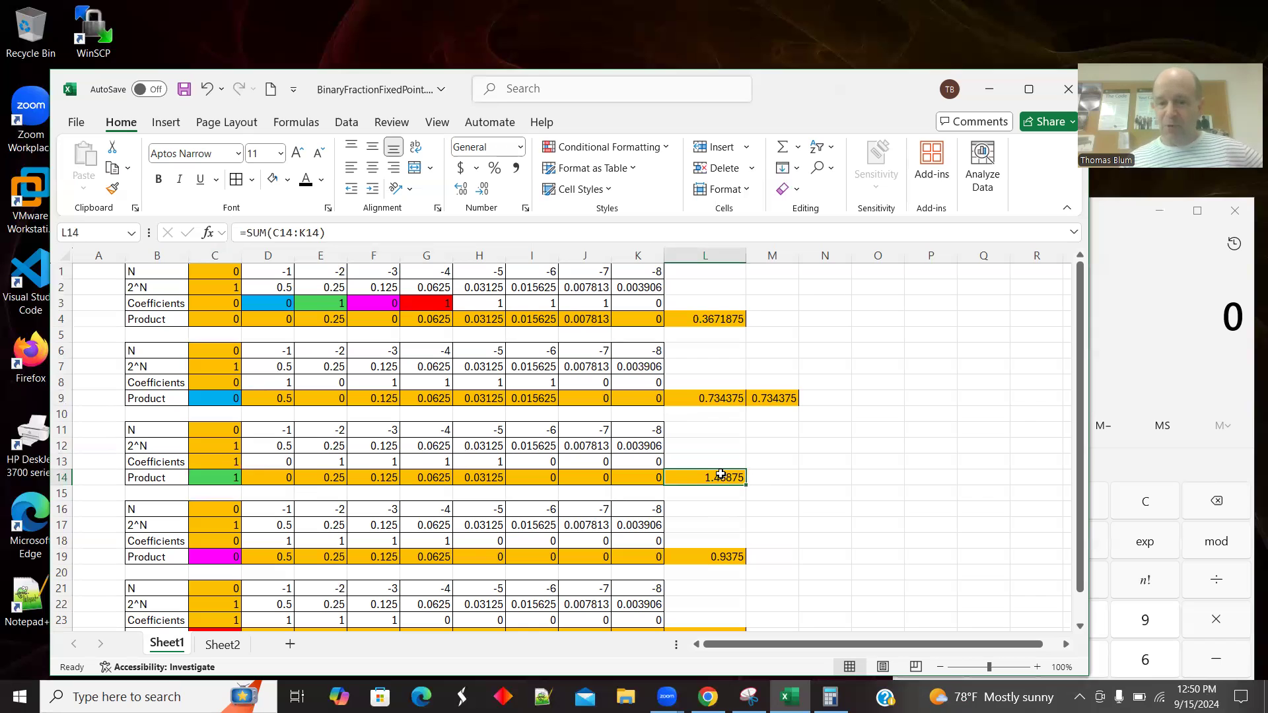
# - Inspect the whole-number products in C19 and C14 and the third table's total in L14
pyautogui.click(225, 554)
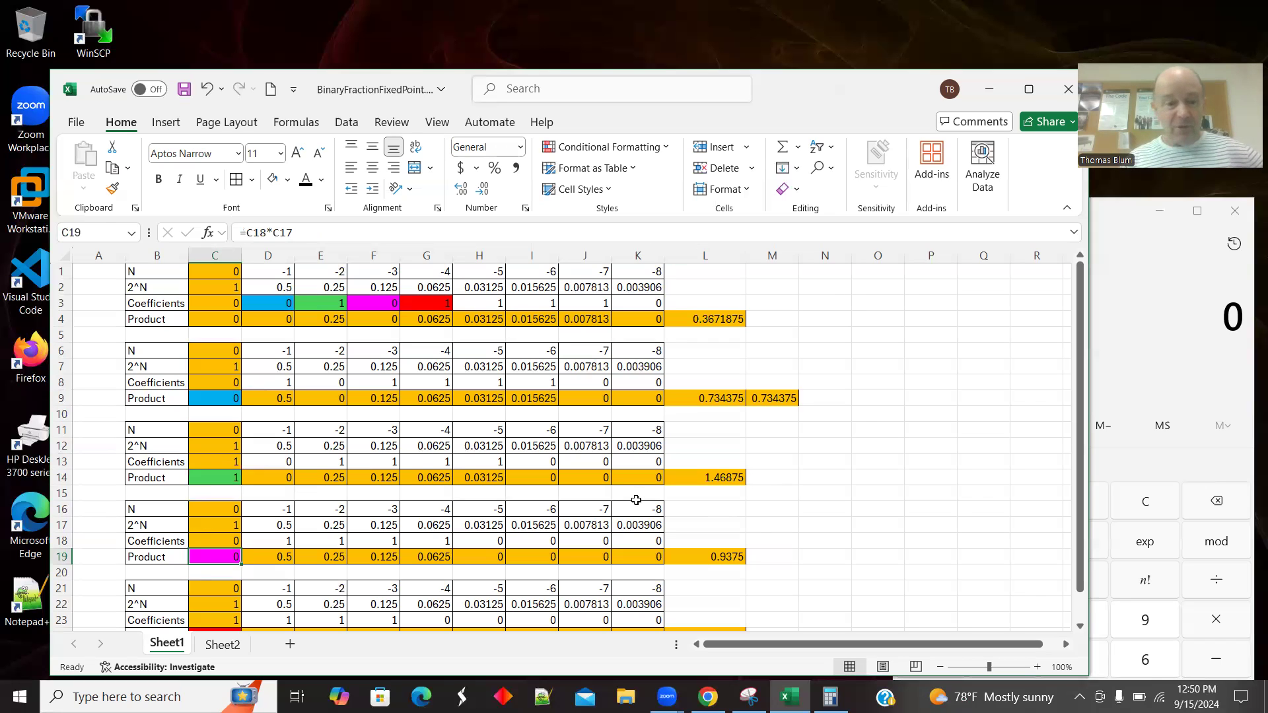
pyautogui.click(714, 476)
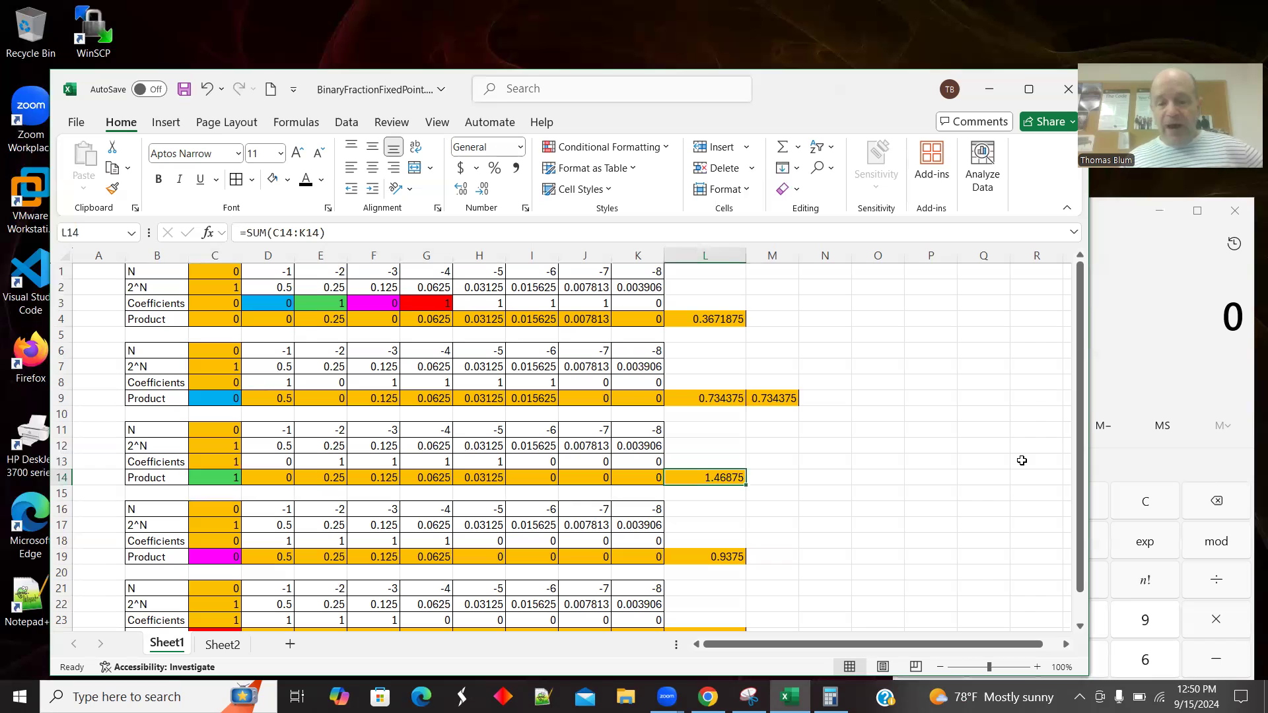
pyautogui.click(210, 477)
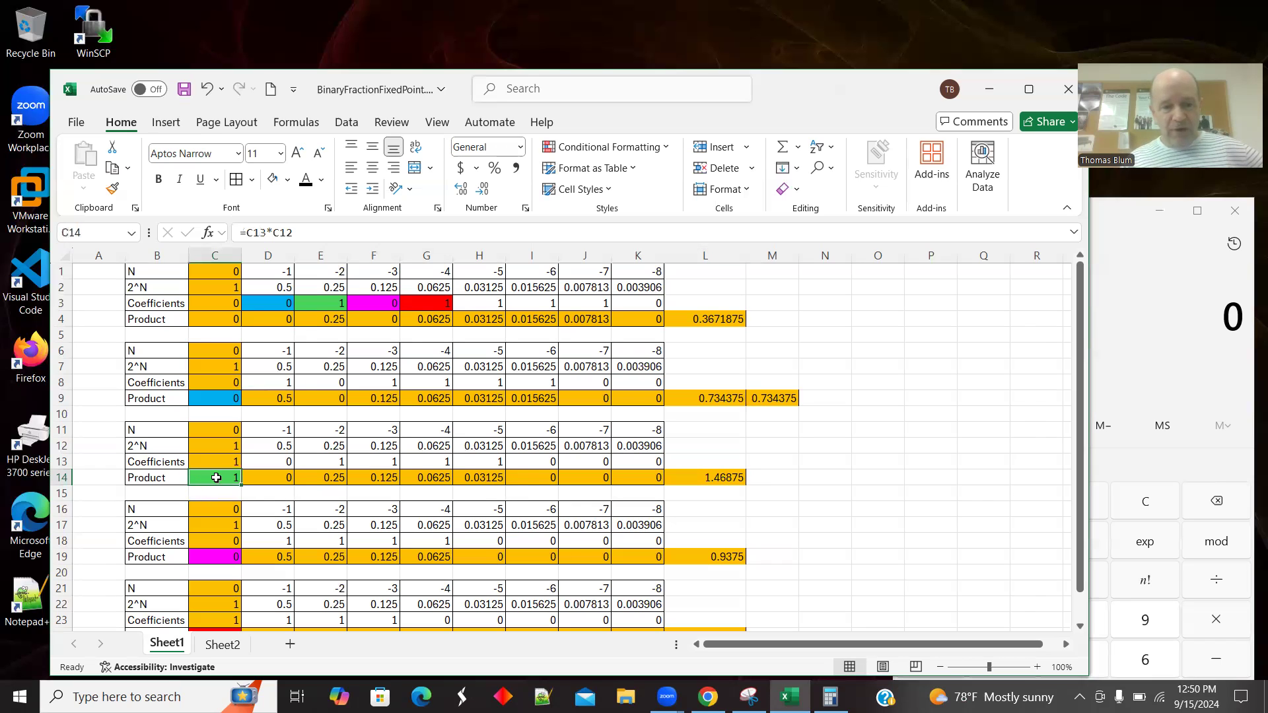
pyautogui.click(731, 478)
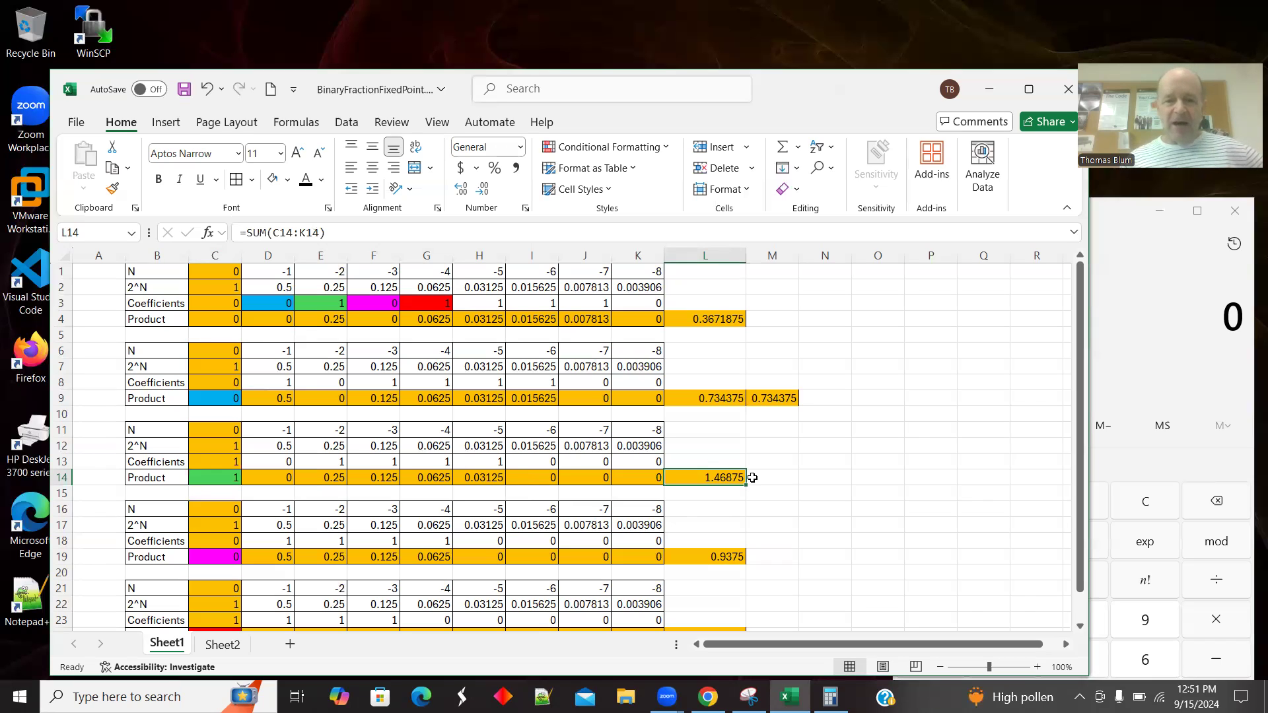
# - Compare the first table's total in L4 with its fractional coefficients in D3:K3
pyautogui.click(734, 320)
pyautogui.moveTo(257, 298); pyautogui.dragTo(651, 304)
pyautogui.click(713, 321)
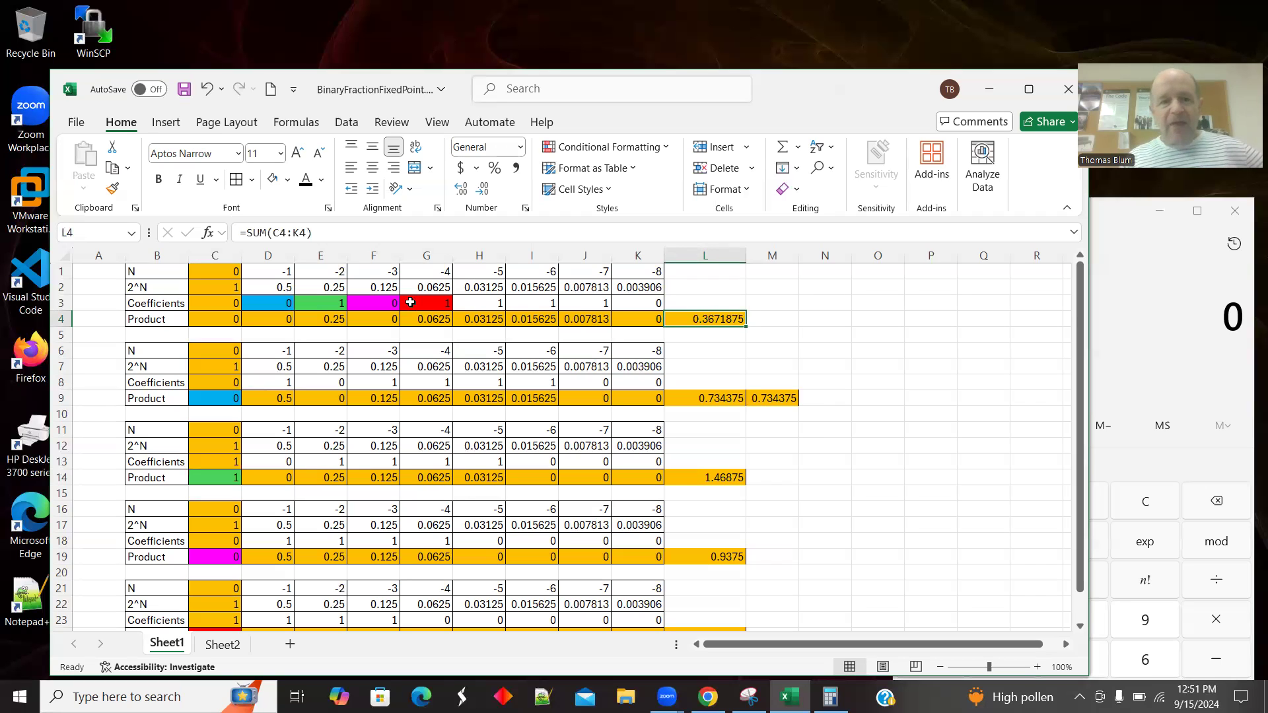
pyautogui.moveTo(264, 304); pyautogui.dragTo(650, 301)
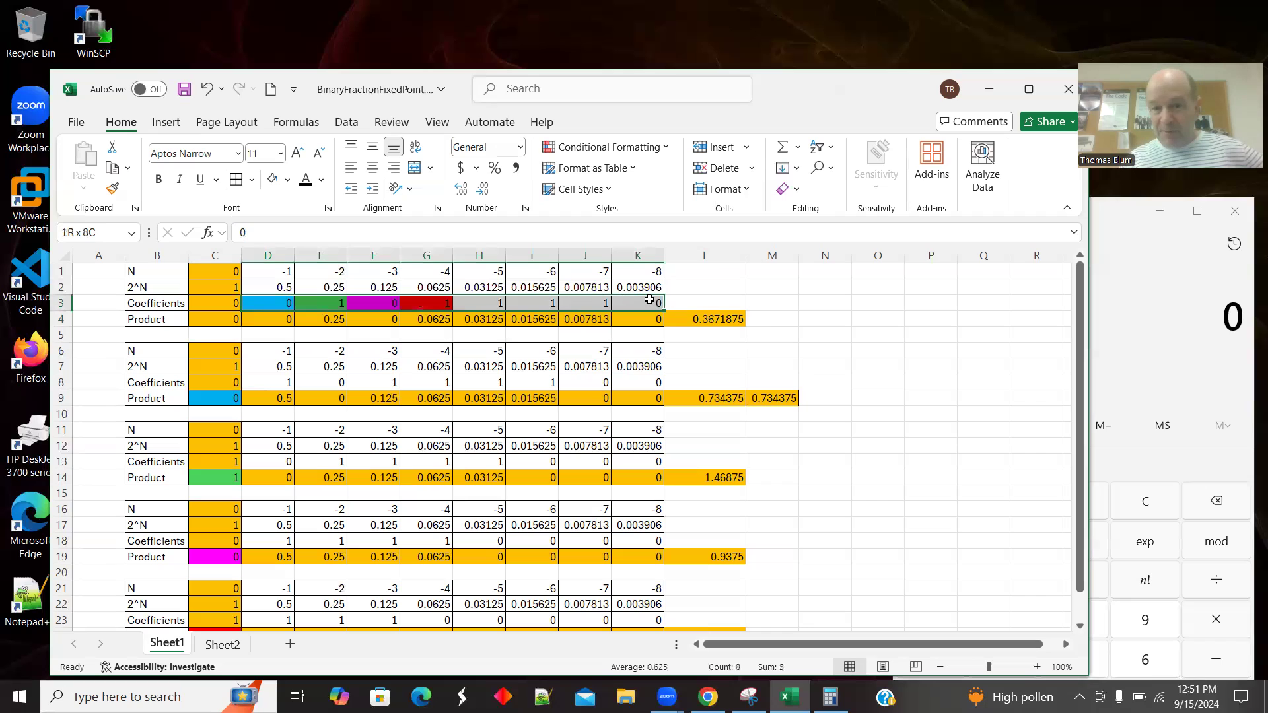
pyautogui.click(717, 320)
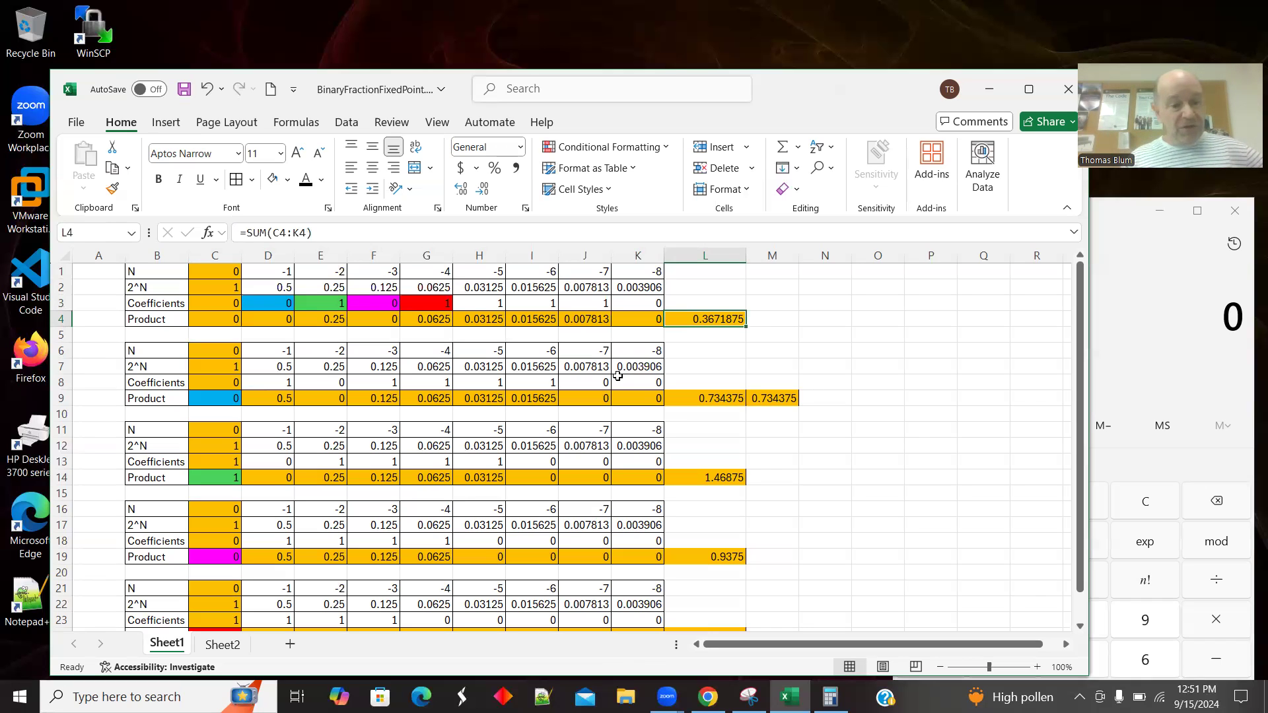
# - Examine the third table's whole-number digit in C13 and C14 against coefficients D3:K3, and compare the totals in L9 and L14
pyautogui.click(220, 459)
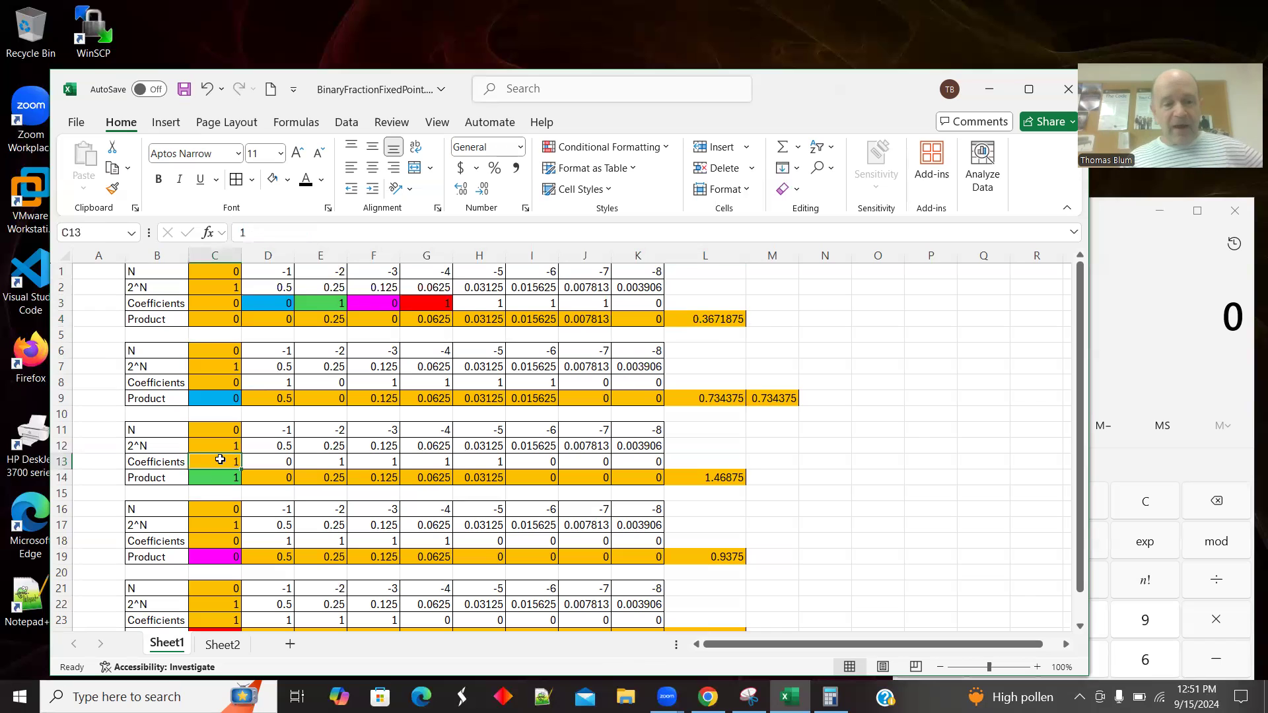
pyautogui.click(215, 475)
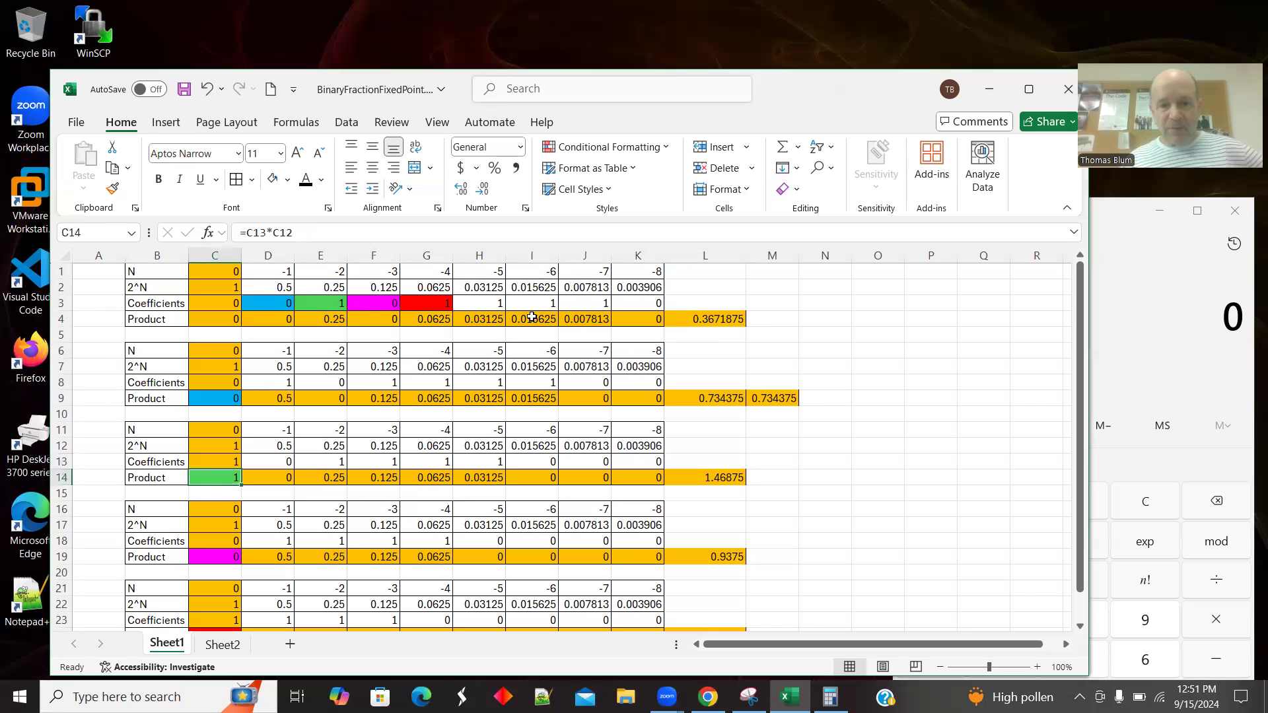
pyautogui.moveTo(288, 300); pyautogui.dragTo(636, 300)
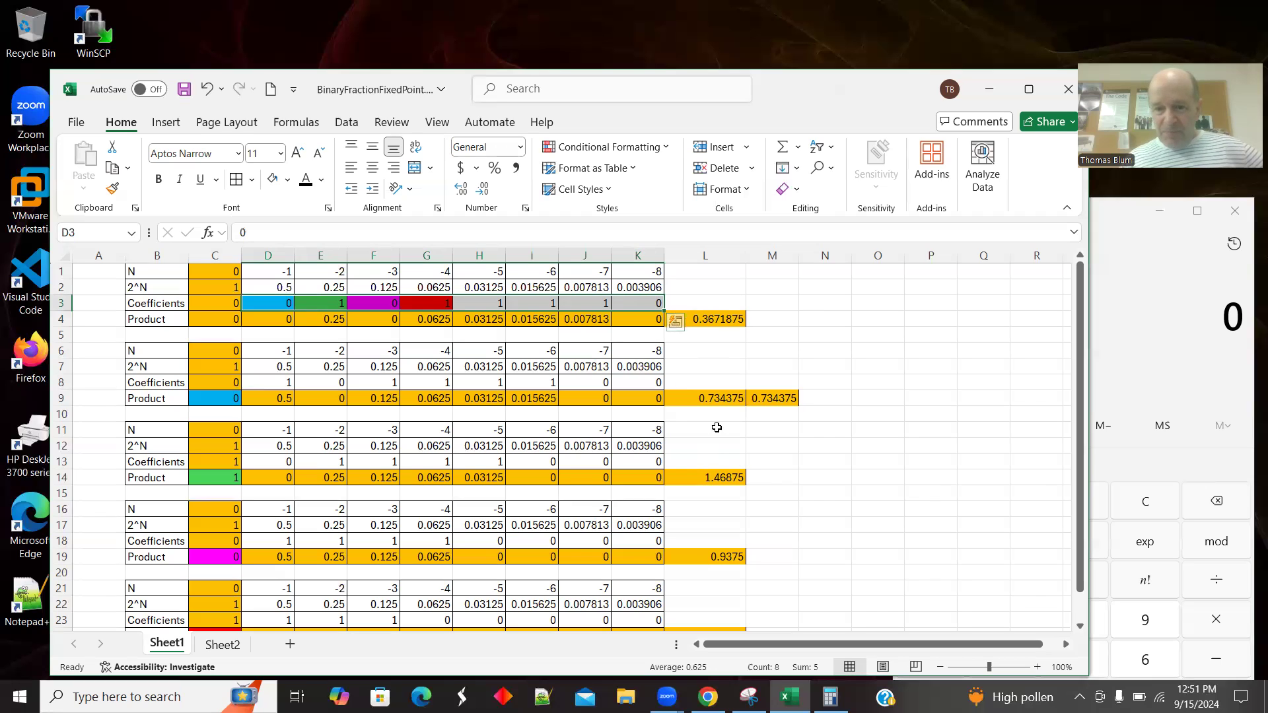
pyautogui.click(719, 397)
pyautogui.click(710, 476)
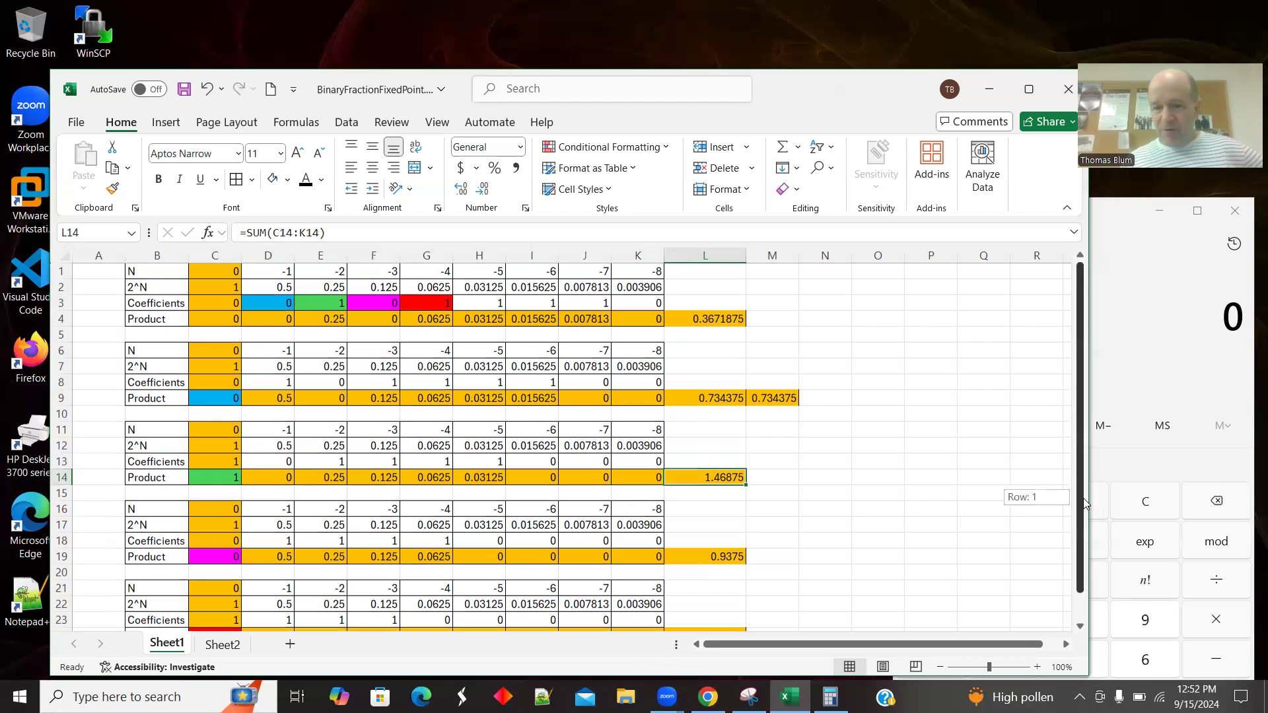
pyautogui.scroll(-1, 1050, 508)
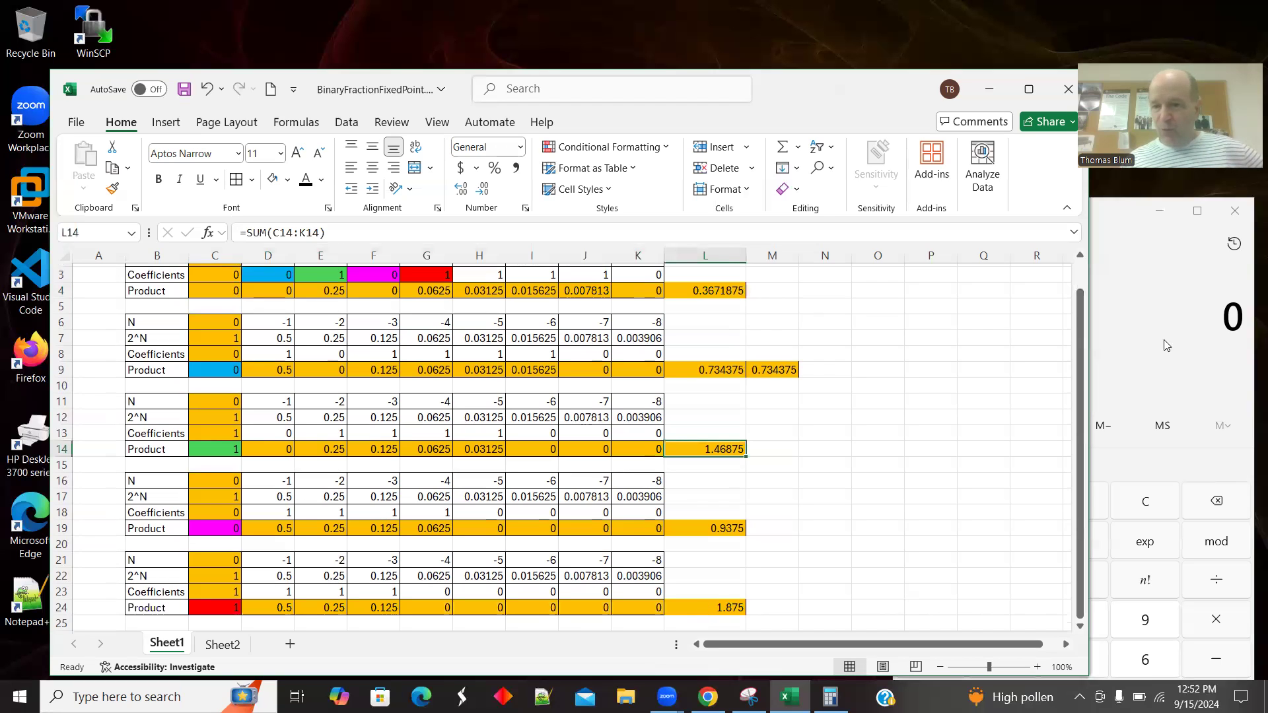
pyautogui.scroll(1, 1087, 371)
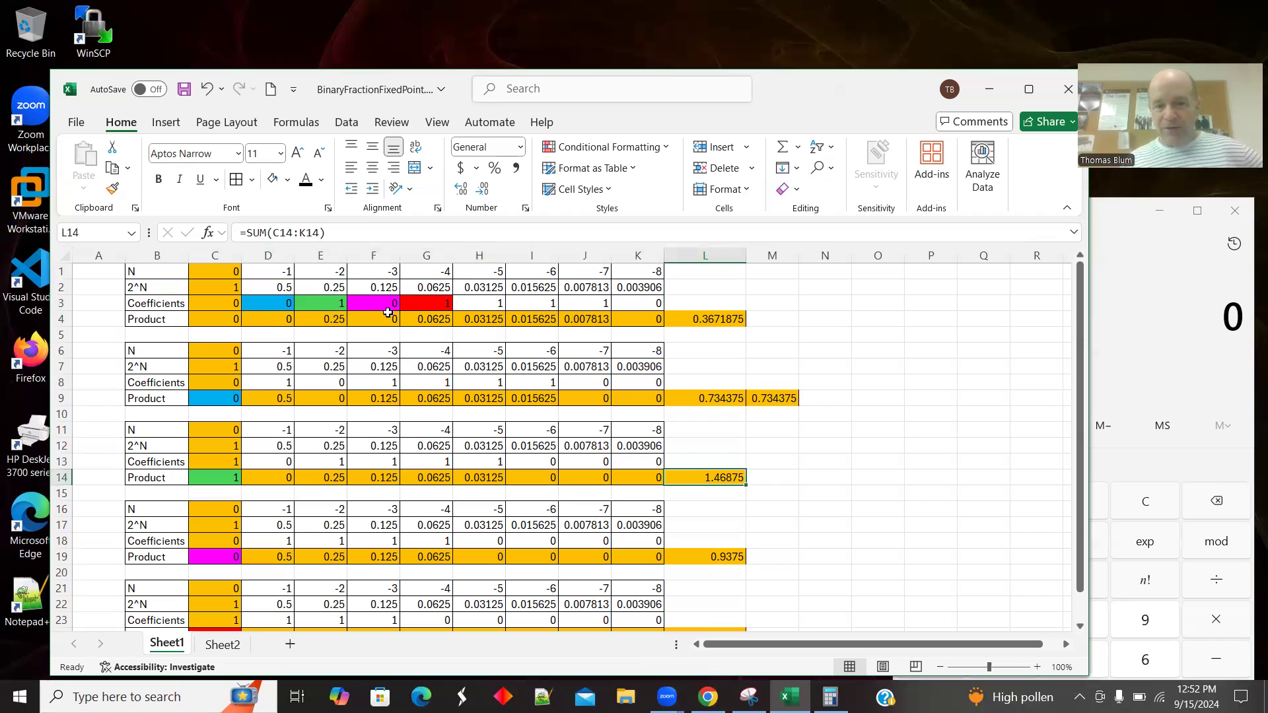
# - Switch to Sheet2 and highlight column I, which holds the N = 0 place in every shifted table
pyautogui.click(223, 644)
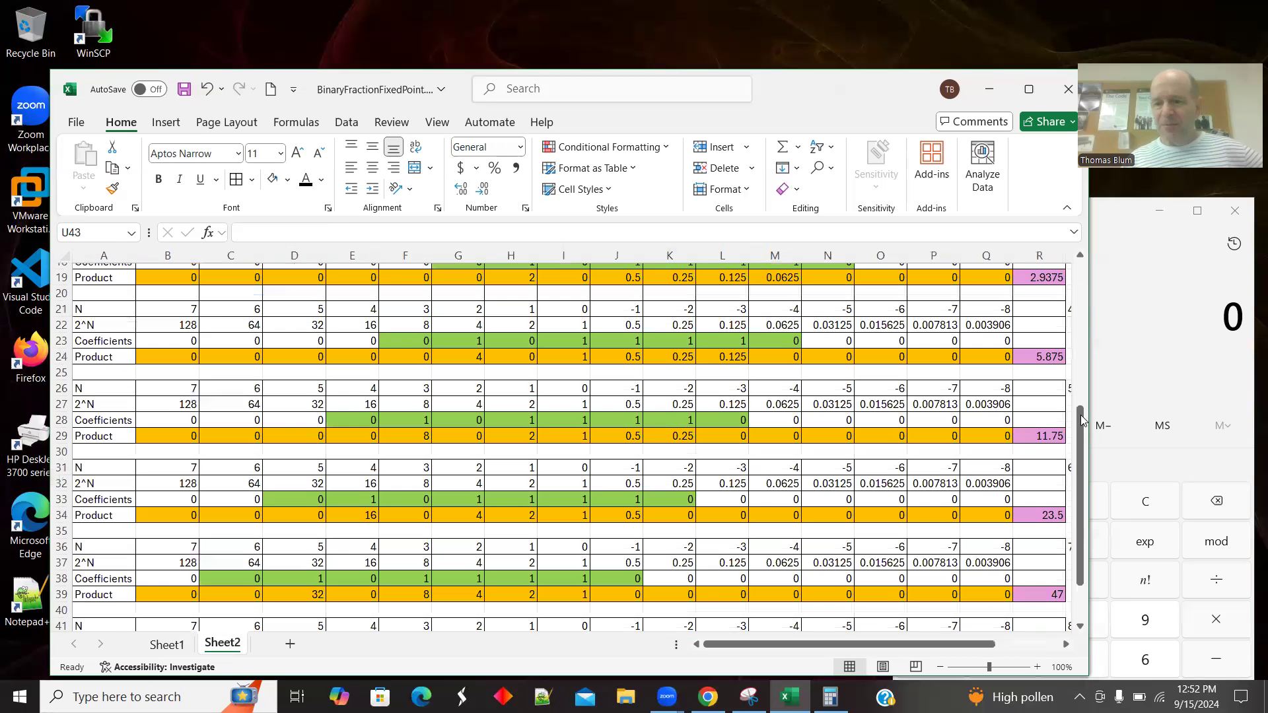
pyautogui.moveTo(1081, 413); pyautogui.dragTo(1076, 233)
pyautogui.click(560, 268)
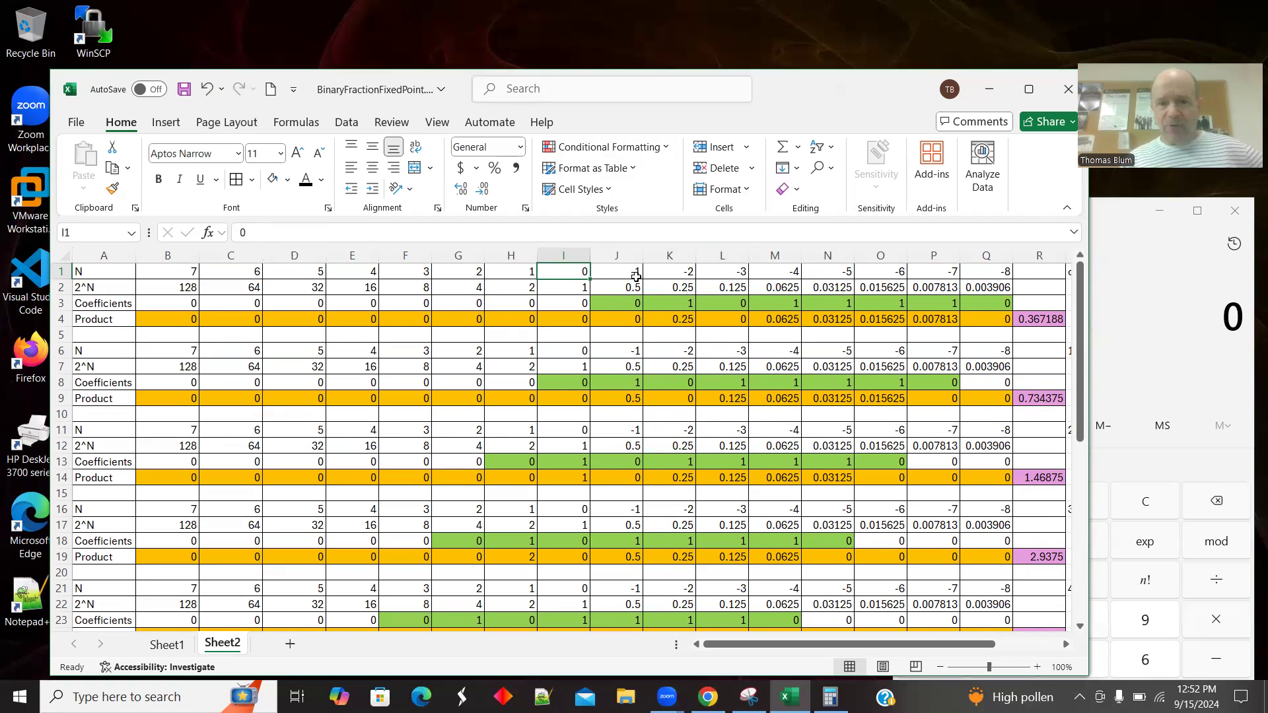
pyautogui.click(574, 255)
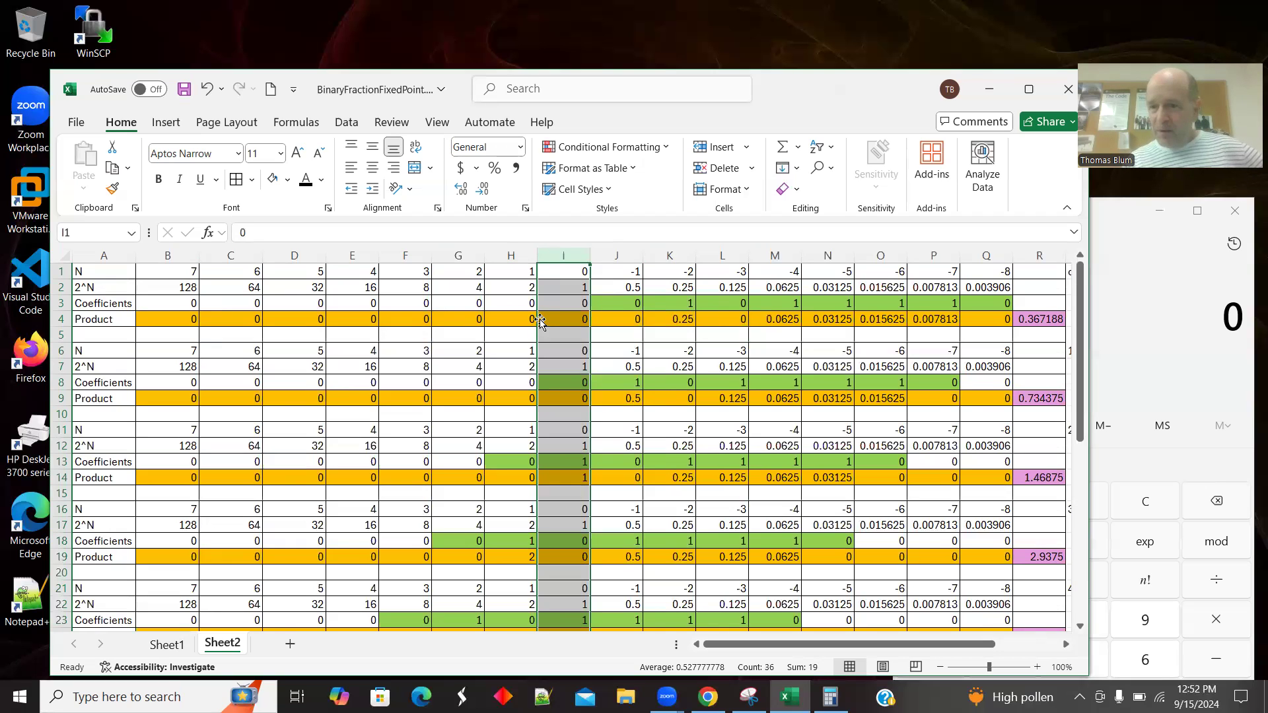
# - Return to Sheet1 and compare the fourth table's total in L19 with the third table's total in L14
pyautogui.click(169, 645)
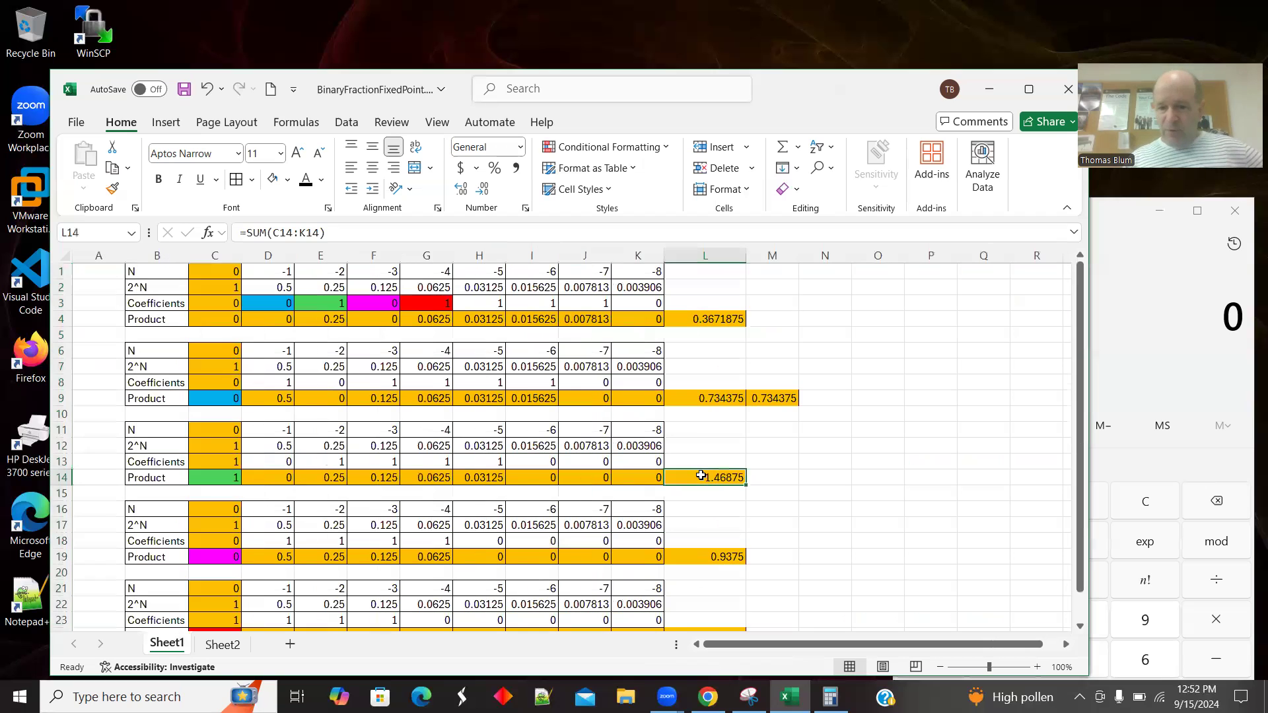
pyautogui.click(718, 558)
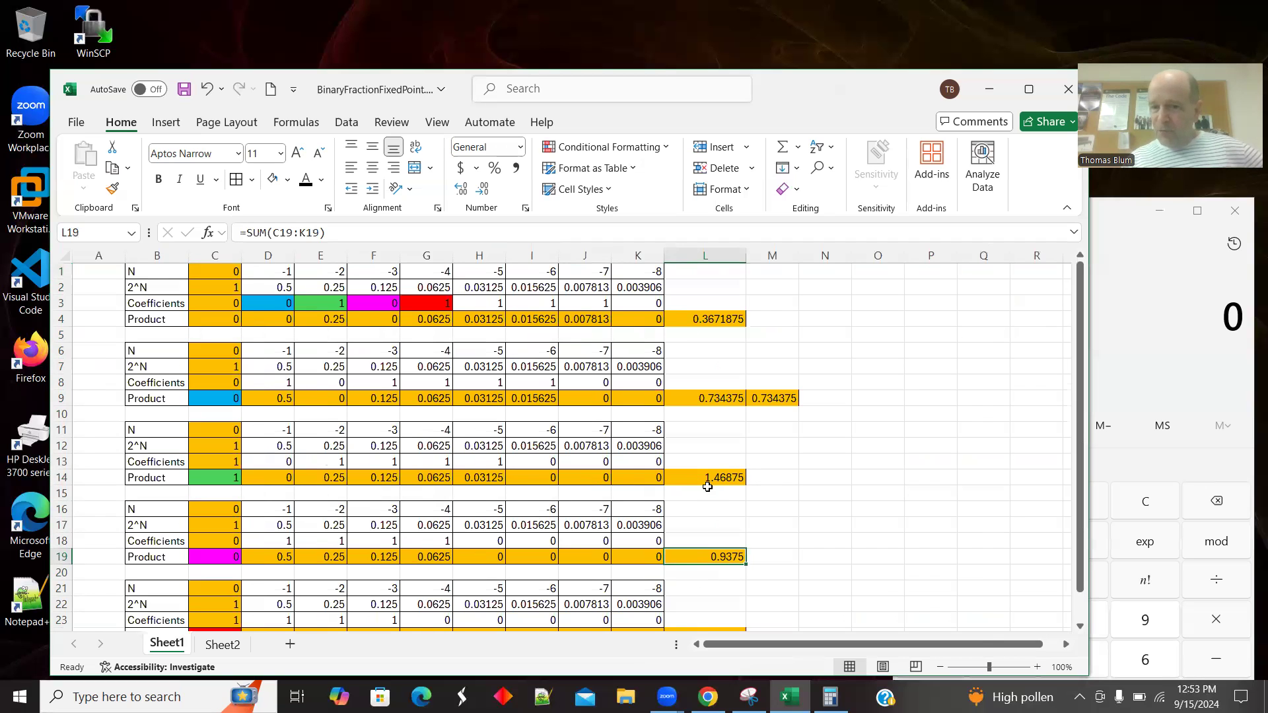
# - Widen the workbook window on Sheet2 to show the shift labels in column S, and inspect the original total in R4
pyautogui.click(223, 644)
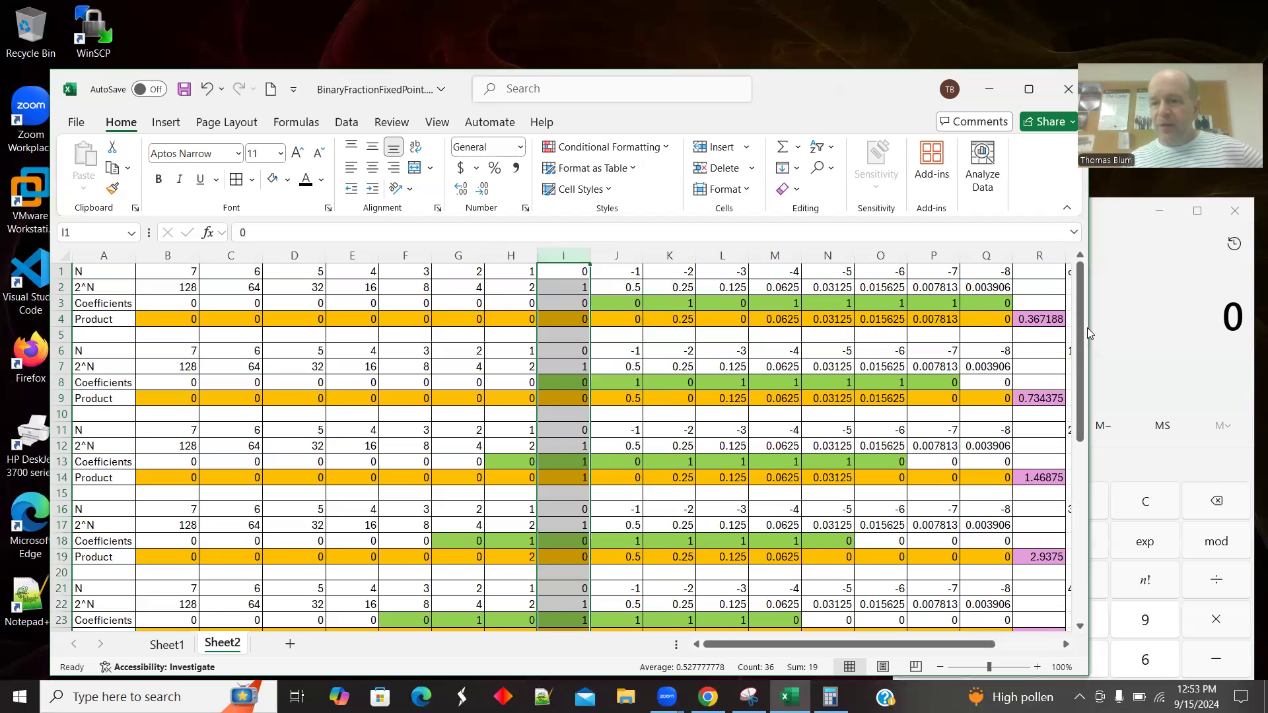
pyautogui.moveTo(1090, 327); pyautogui.dragTo(1155, 326)
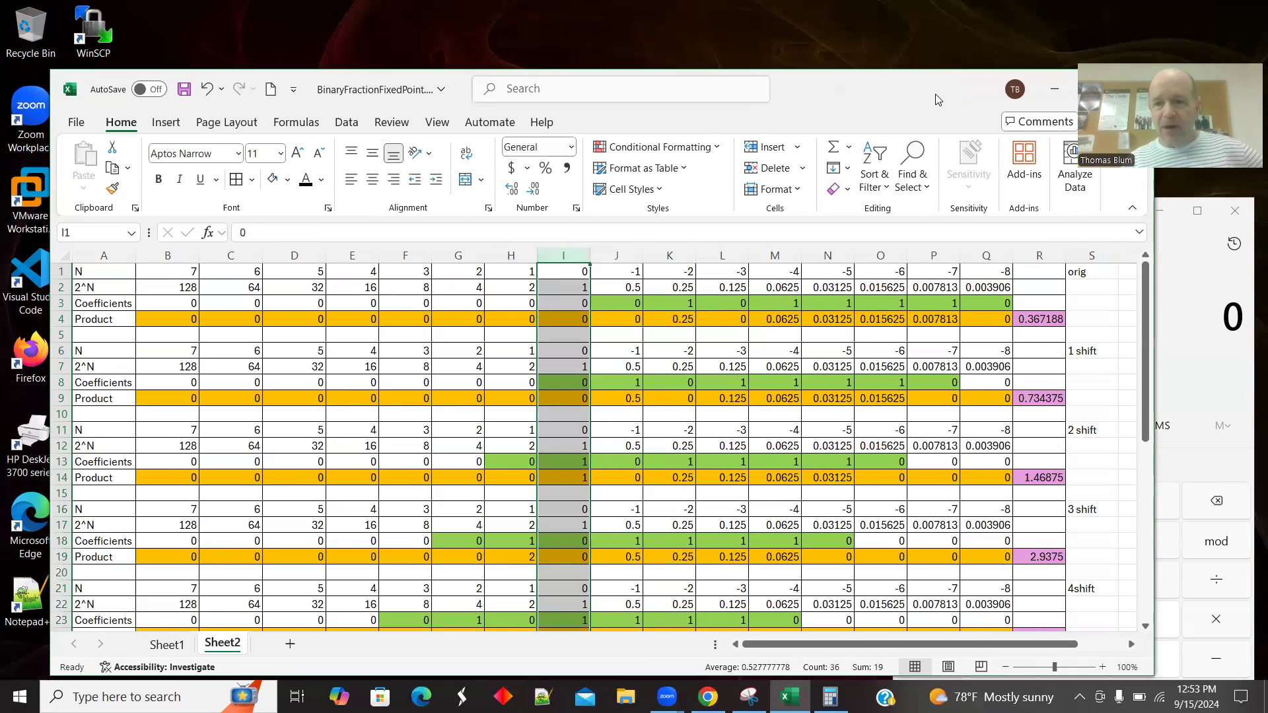
pyautogui.click(1040, 319)
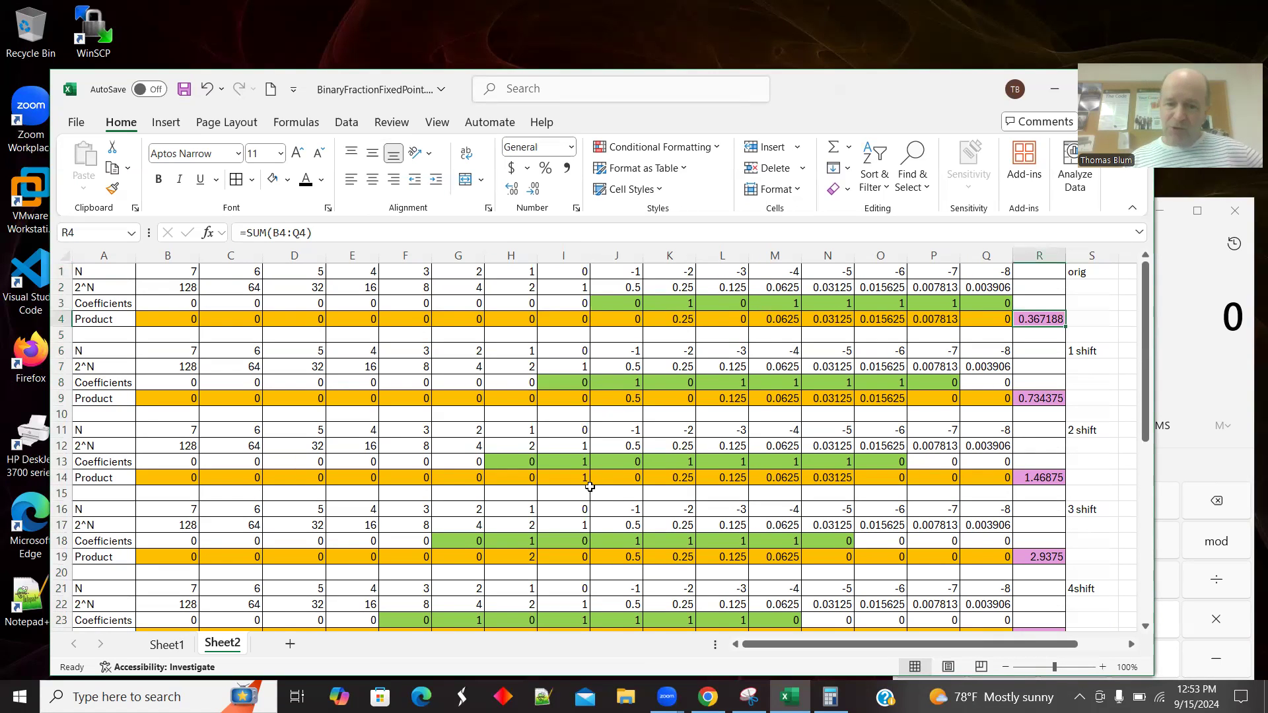
# - Examine the 8 shift table's coefficients in B43:I43 and its total formula in R44
pyautogui.moveTo(1147, 412); pyautogui.dragTo(189, 606)
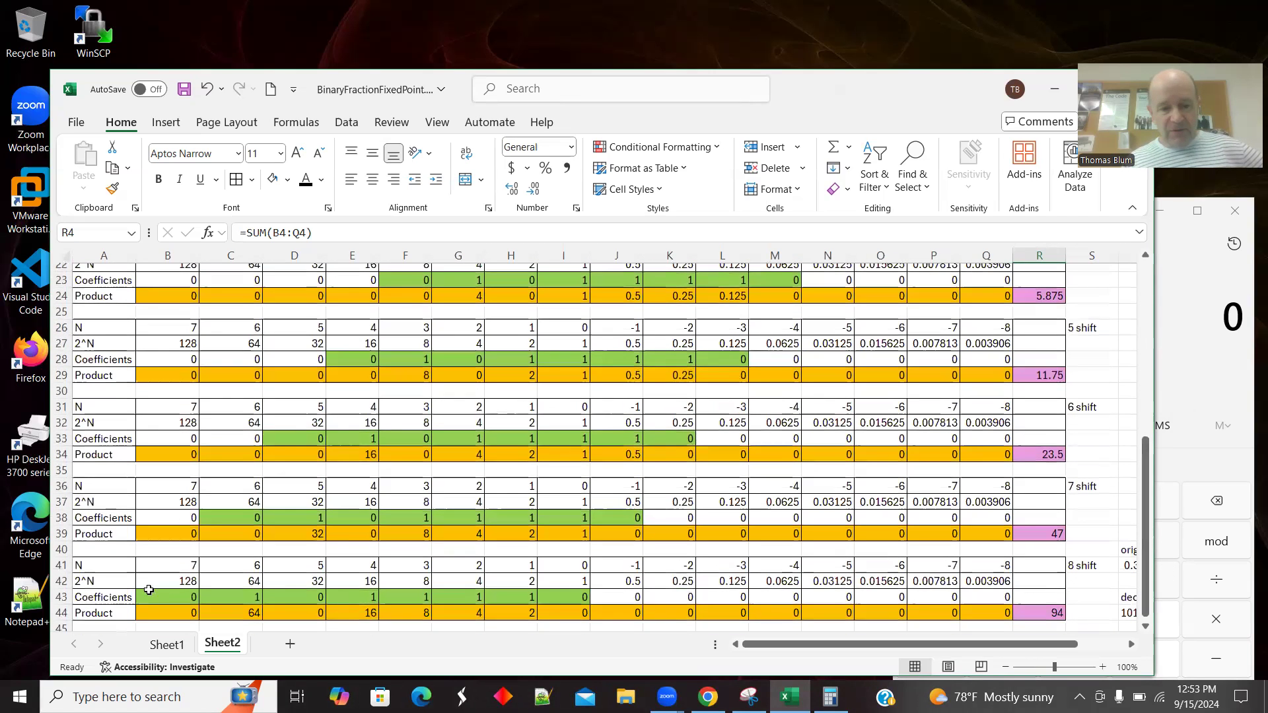
pyautogui.click(573, 595)
pyautogui.moveTo(169, 593); pyautogui.dragTo(585, 593)
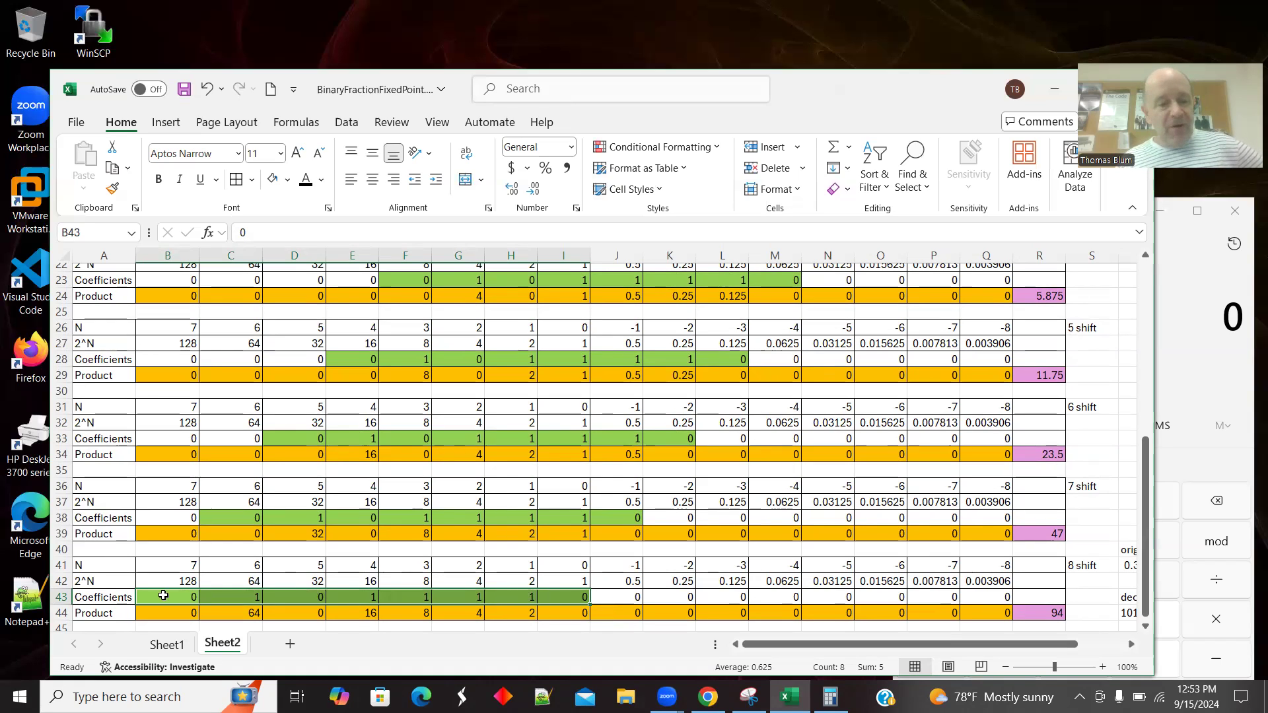
pyautogui.click(1052, 613)
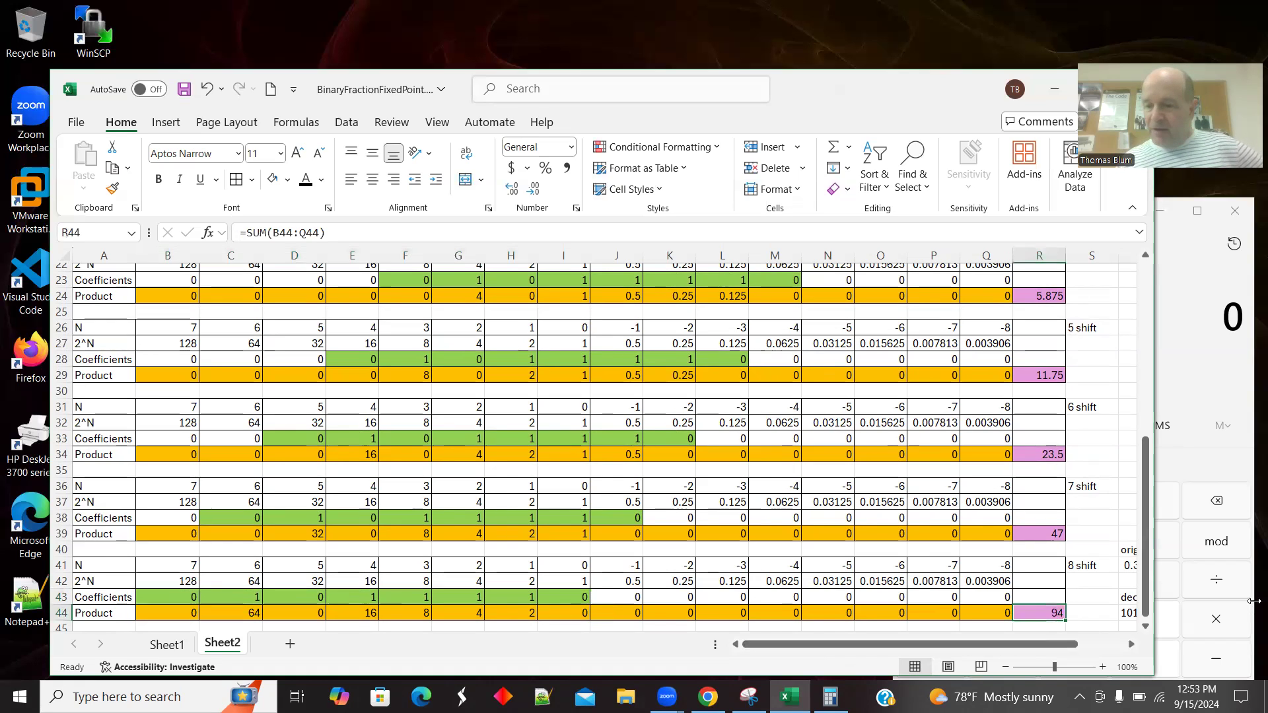
# - Review the totals in column R, and compare the orig reference in T41 and orig*2^8 formula in U41 with the total in R44
pyautogui.moveTo(1147, 536); pyautogui.dragTo(1152, 542)
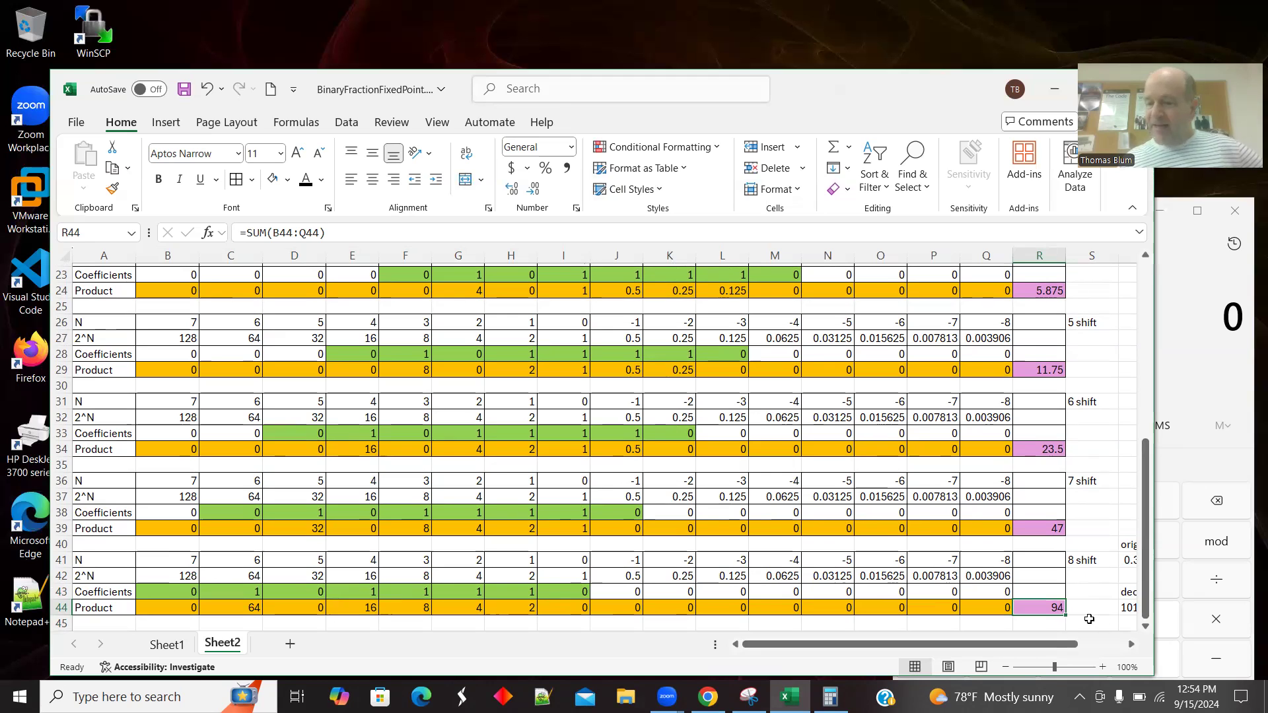
pyautogui.moveTo(1151, 461); pyautogui.dragTo(1037, 291)
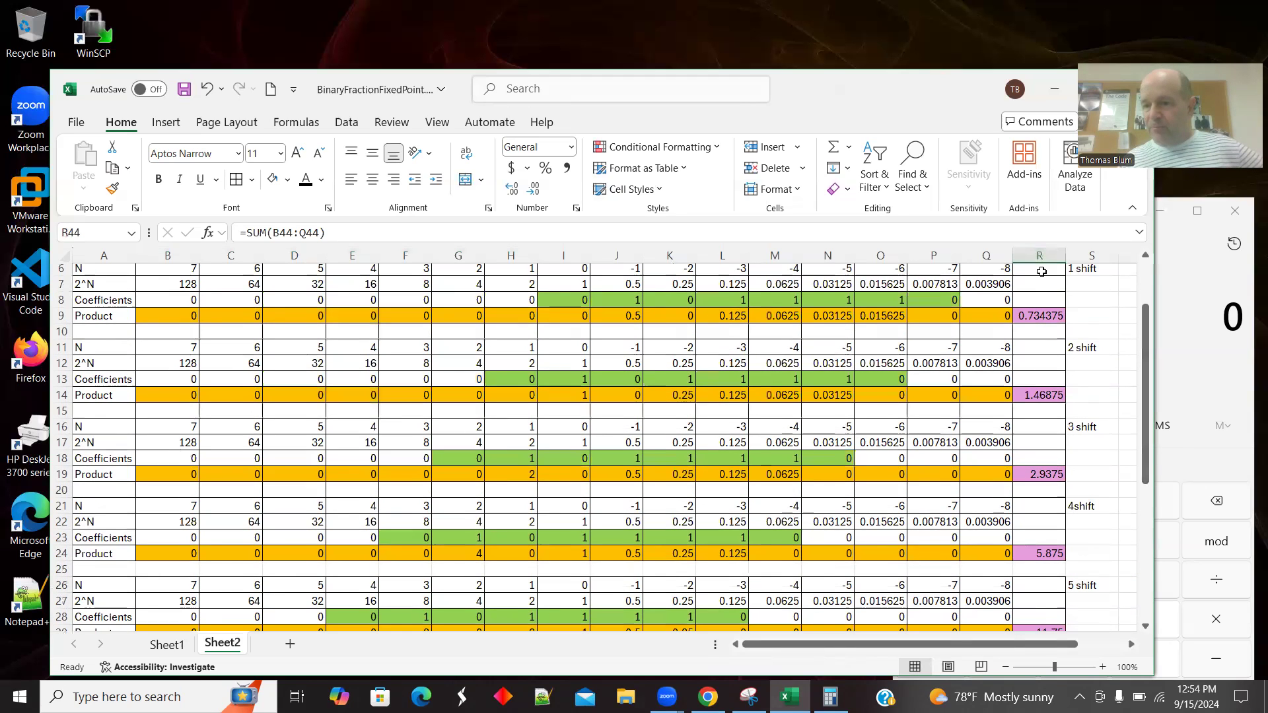
pyautogui.moveTo(1151, 428); pyautogui.dragTo(1149, 564)
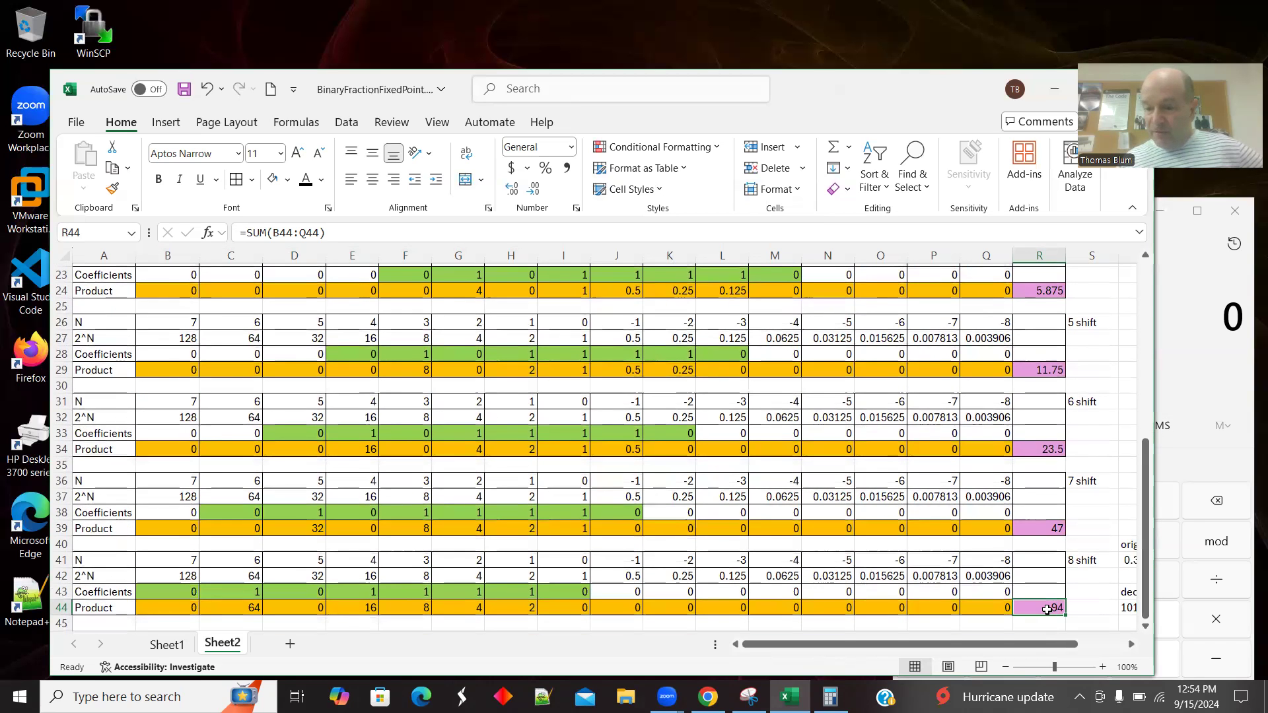
pyautogui.moveTo(1035, 647); pyautogui.dragTo(1072, 648)
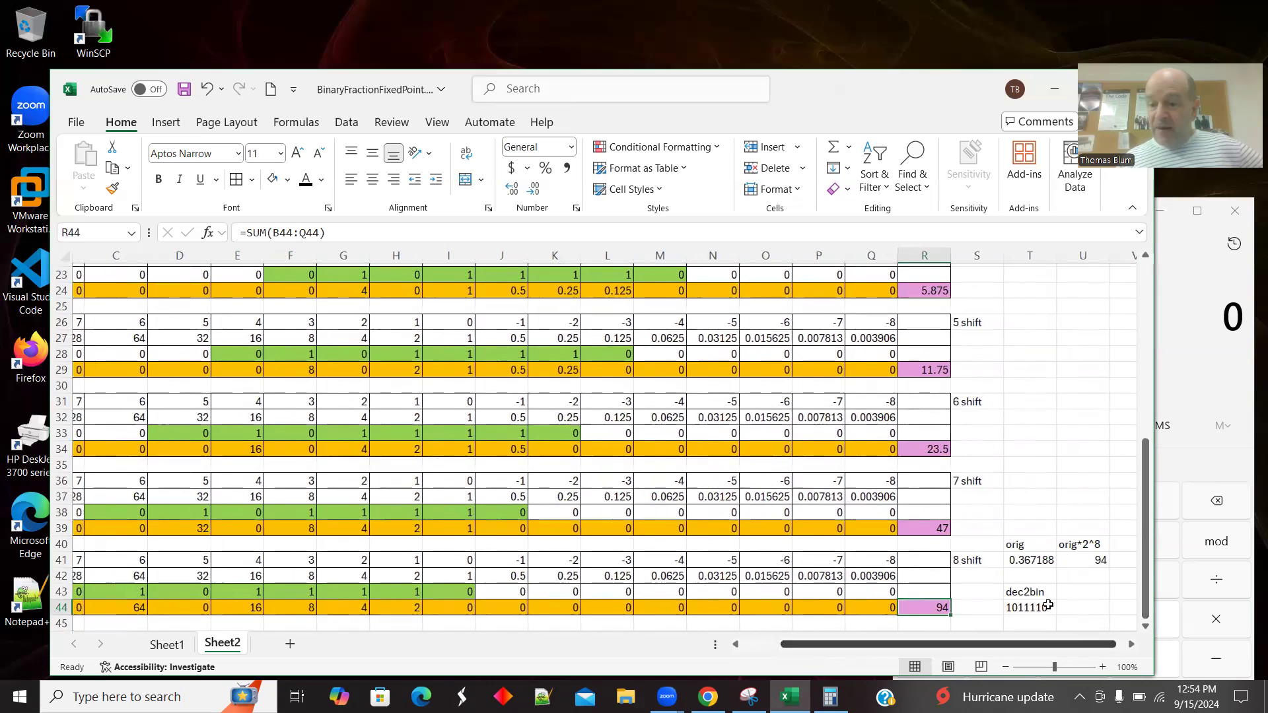
pyautogui.click(1044, 563)
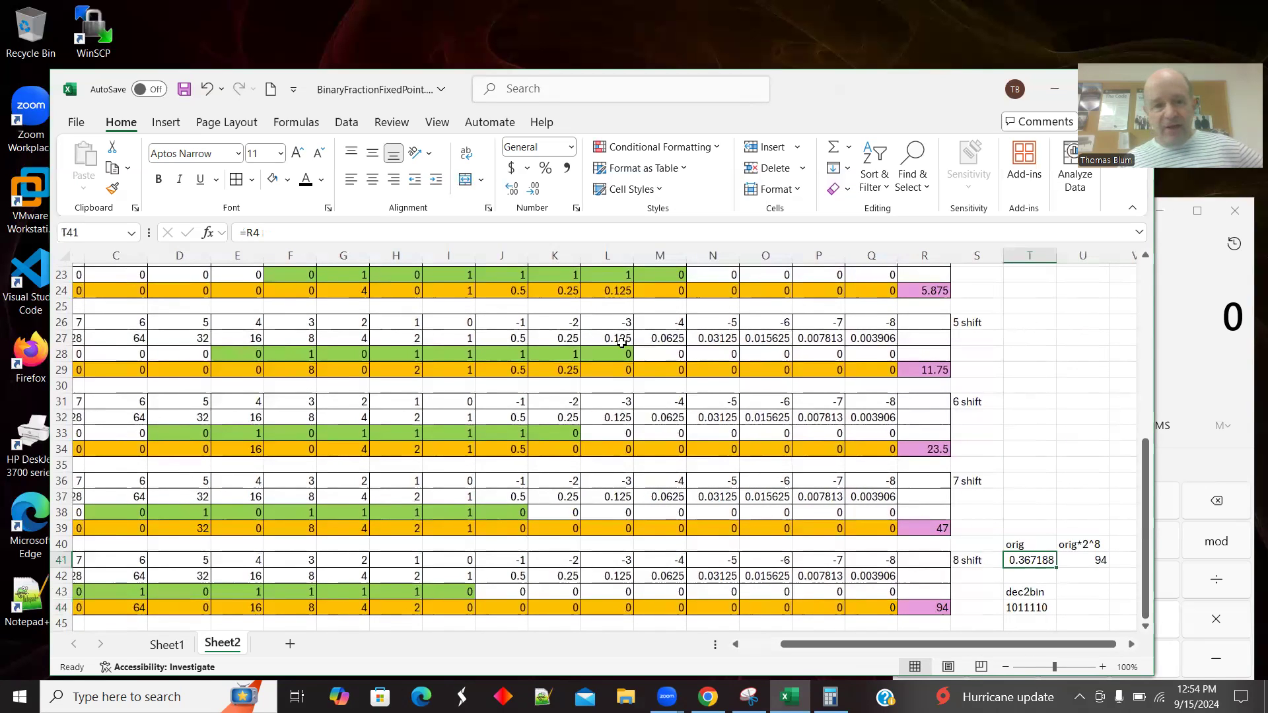
pyautogui.click(1096, 560)
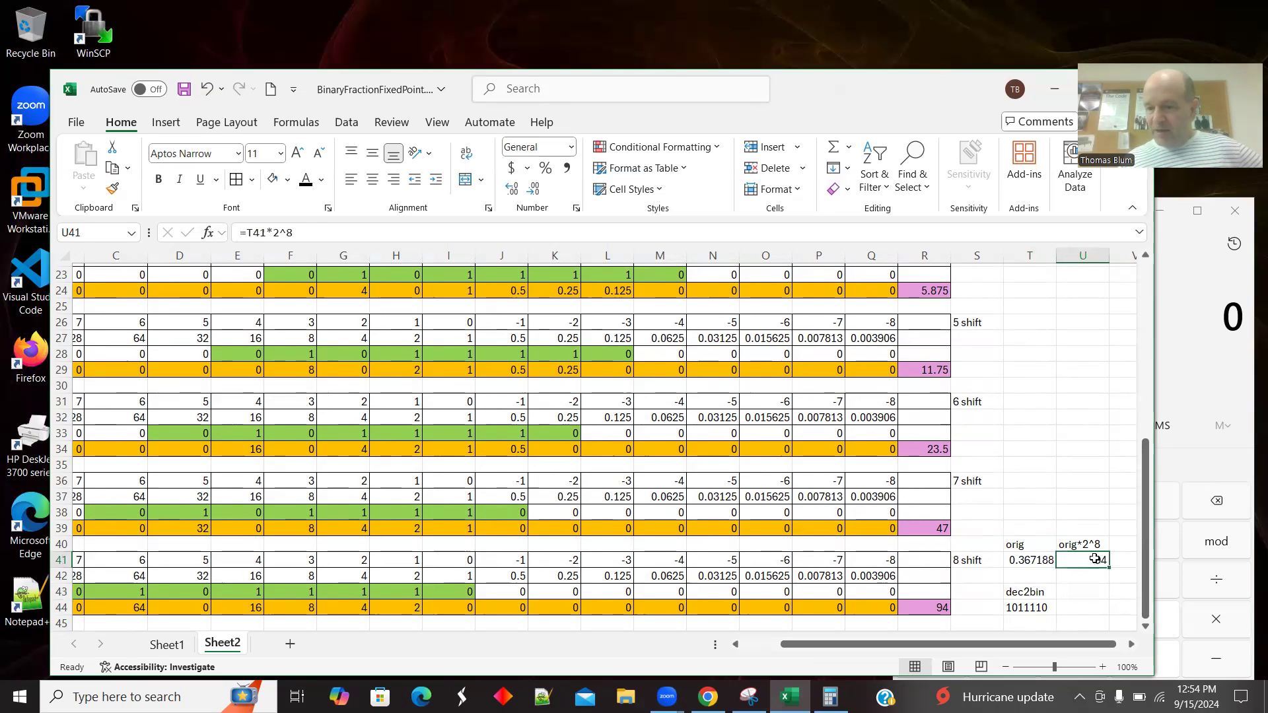
pyautogui.click(941, 607)
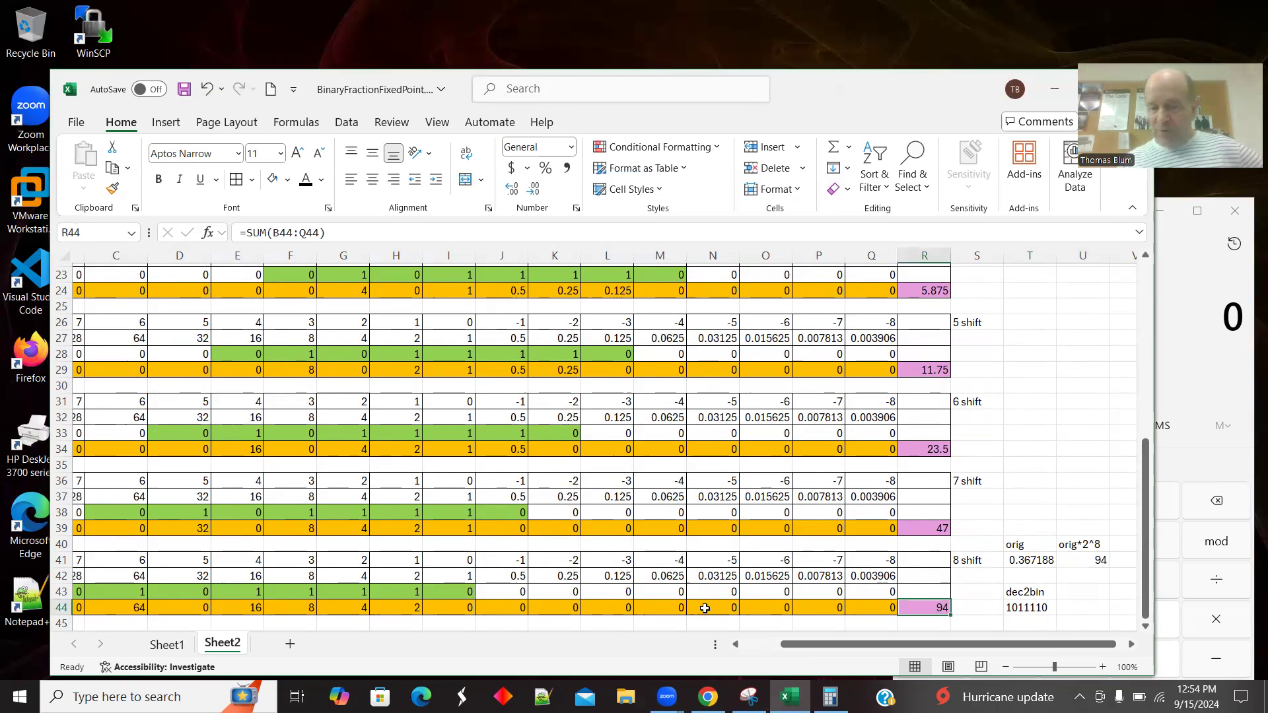
pyautogui.moveTo(1146, 576); pyautogui.dragTo(1149, 586)
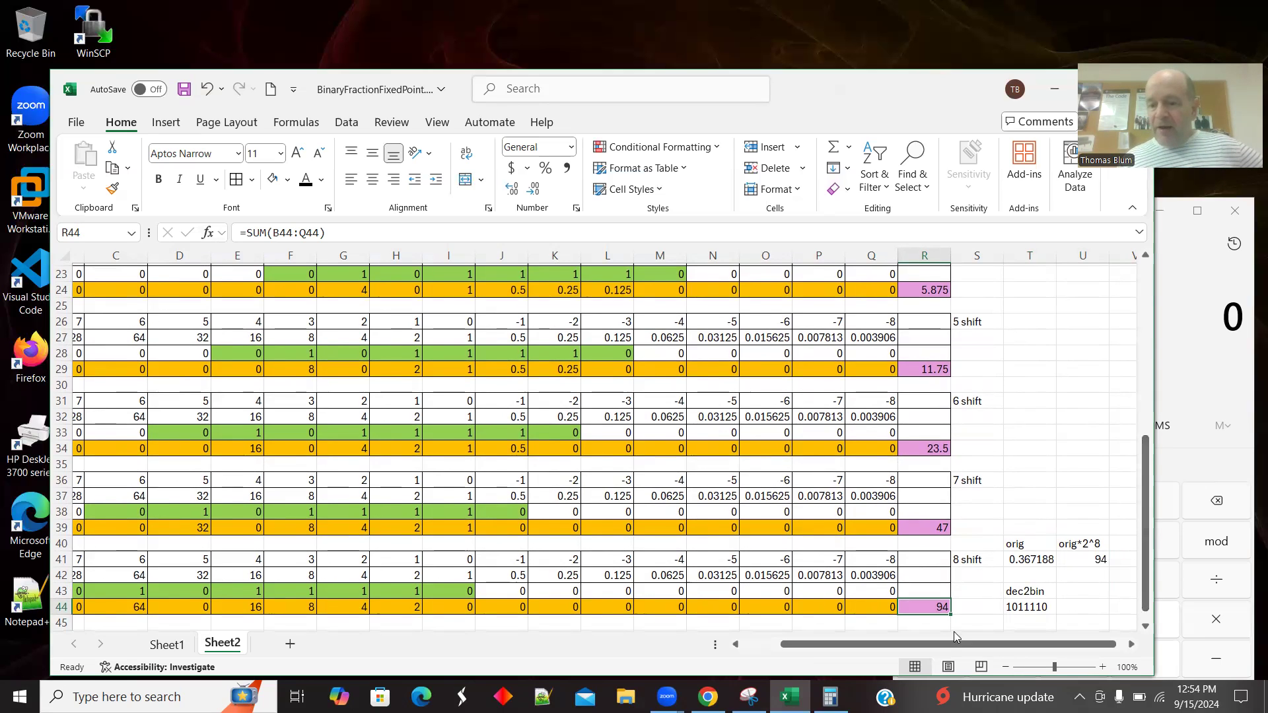
# - Inspect the DEC2BIN formula in T44 and compare its binary result with the highlighted coefficients of the shifted tables
pyautogui.click(1021, 606)
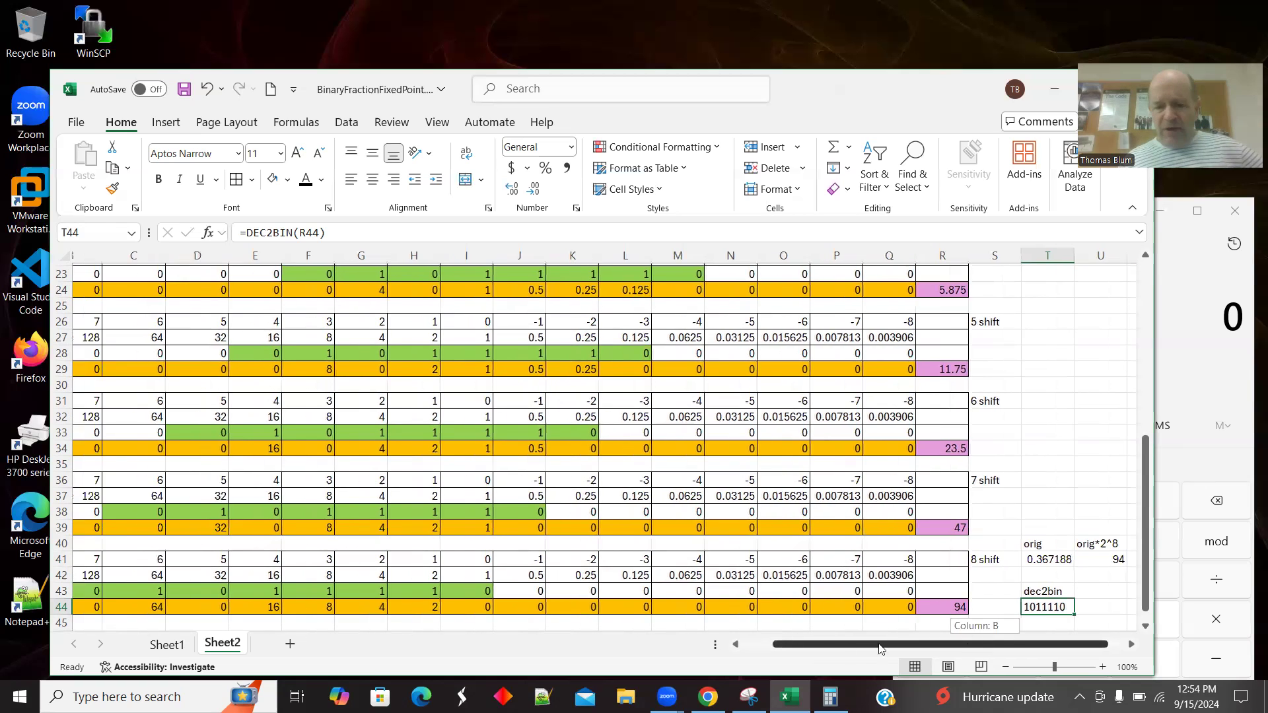
pyautogui.moveTo(986, 645); pyautogui.dragTo(949, 645)
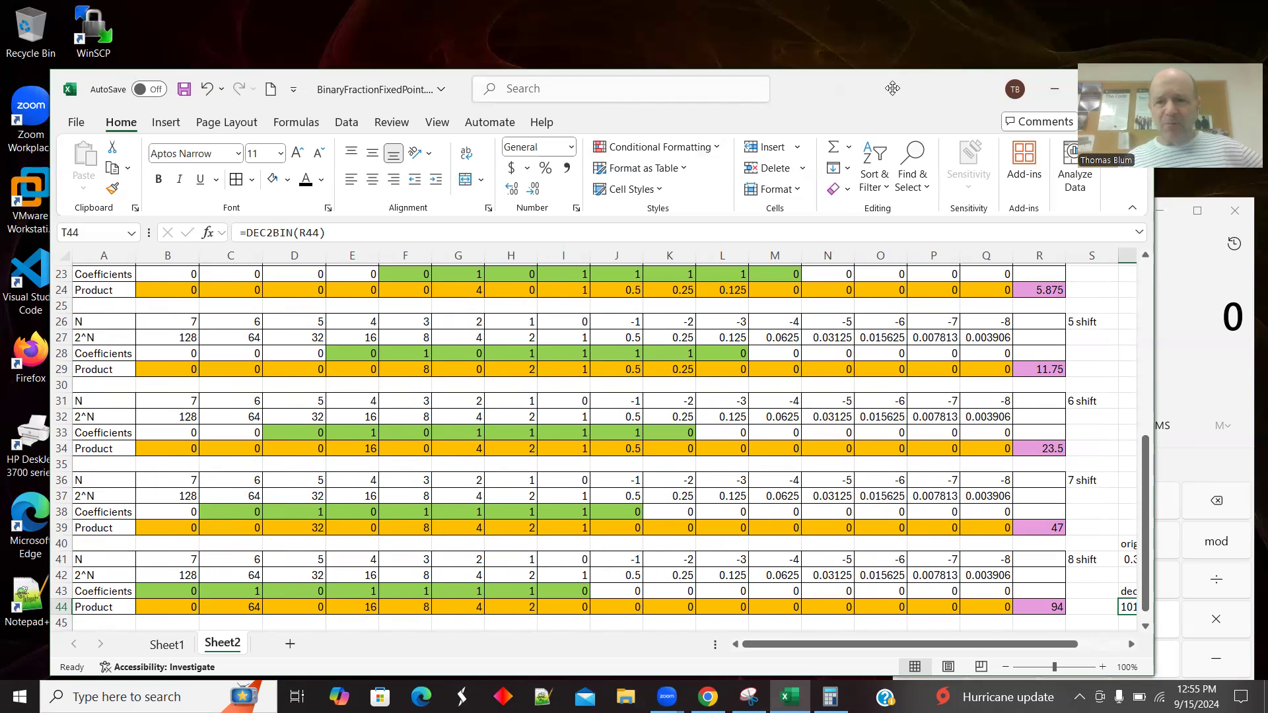
pyautogui.moveTo(1149, 446); pyautogui.dragTo(1141, 330)
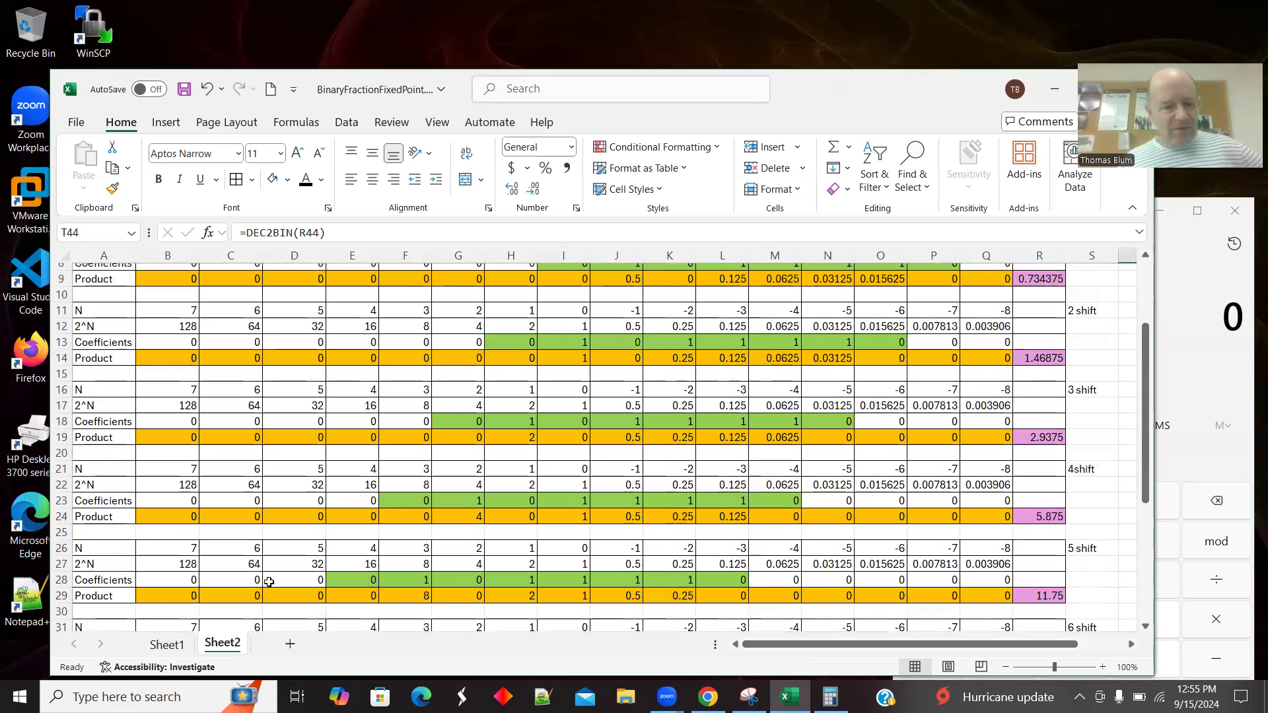
# - Compare the tables on Sheet1 with those on Sheet2, and examine the 8 shift total's formula in R44
pyautogui.click(164, 644)
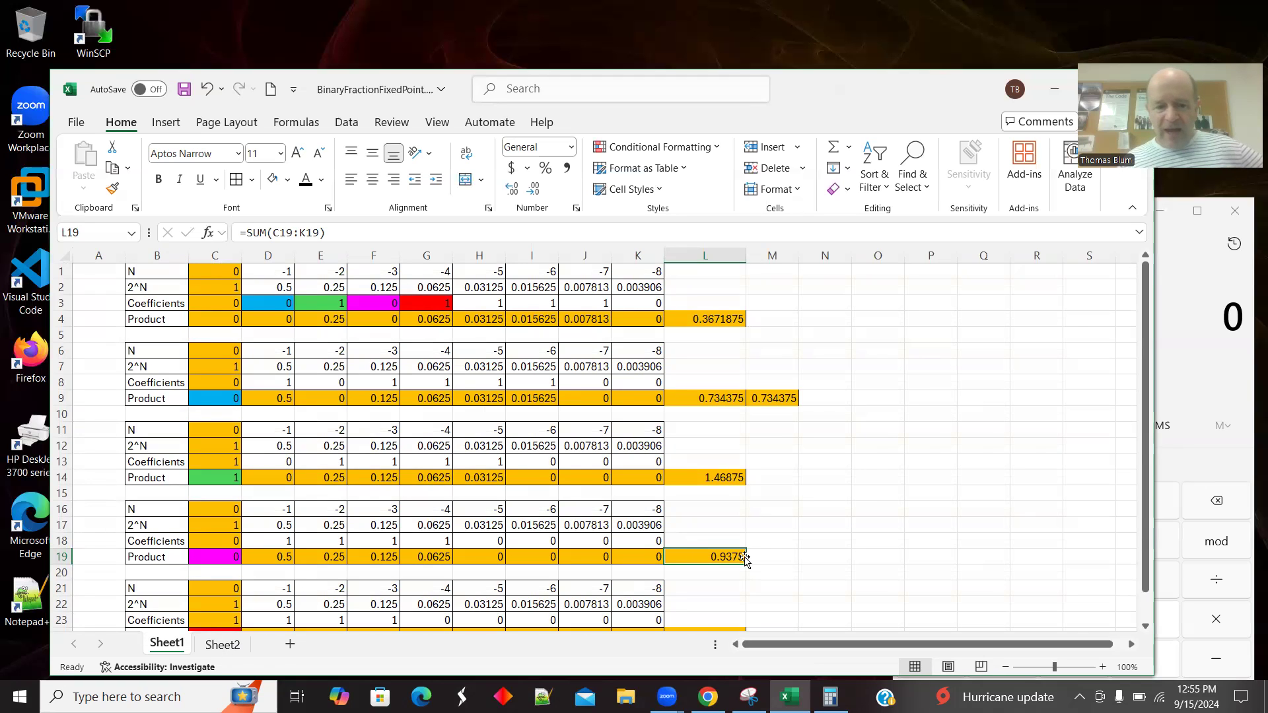
pyautogui.click(233, 644)
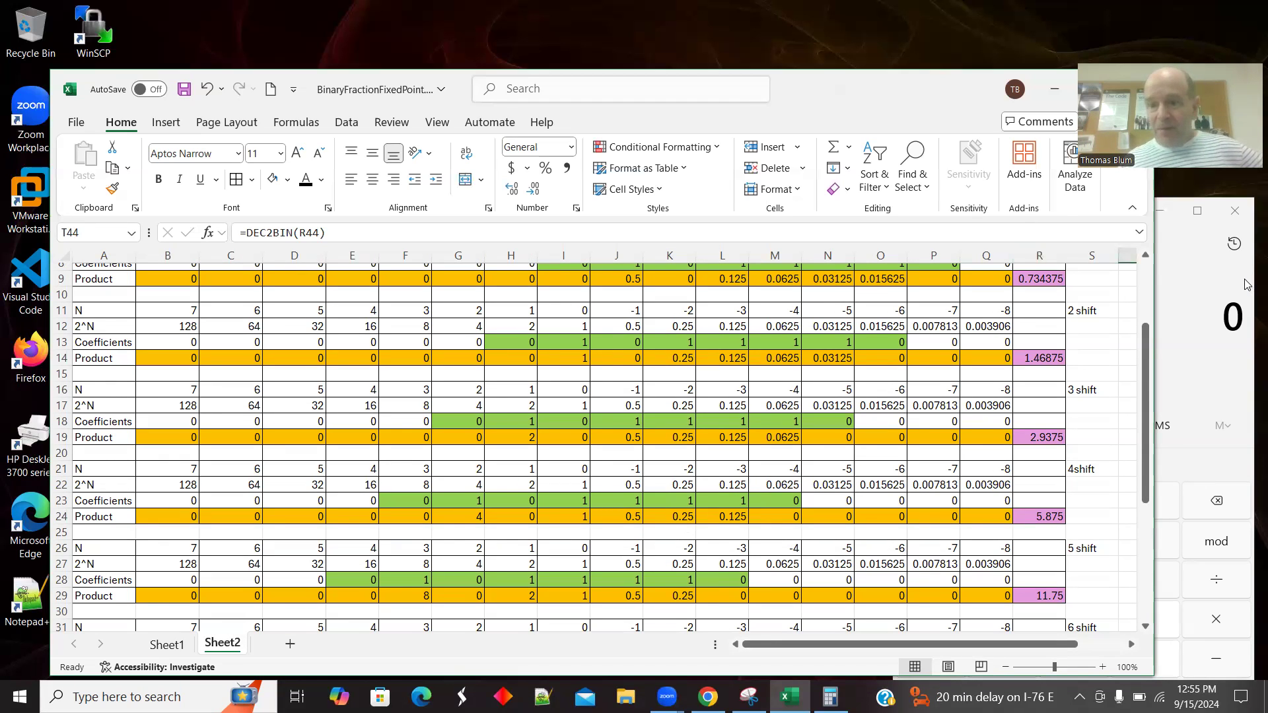
pyautogui.moveTo(1145, 362); pyautogui.dragTo(1153, 494)
pyautogui.click(1043, 609)
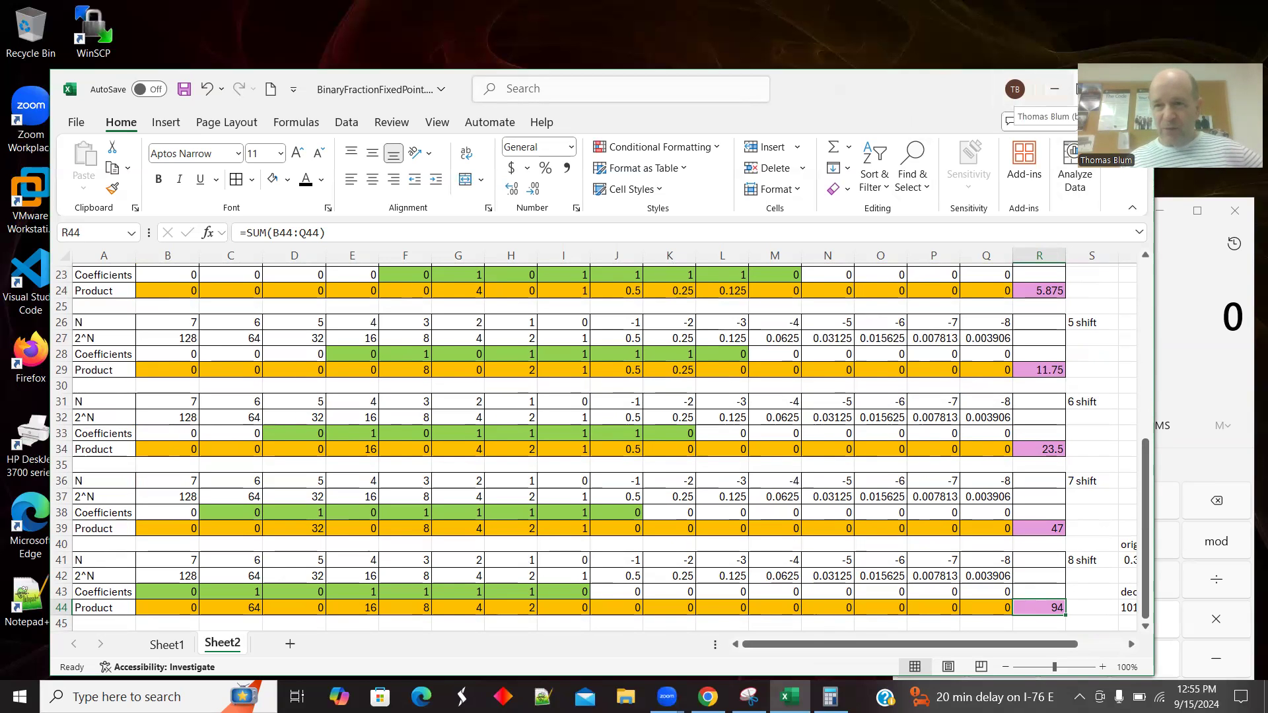
# - Minimize the workbook, reposition the Calculator window near the middle of the desktop, and bring the workbook back
pyautogui.click(1060, 93)
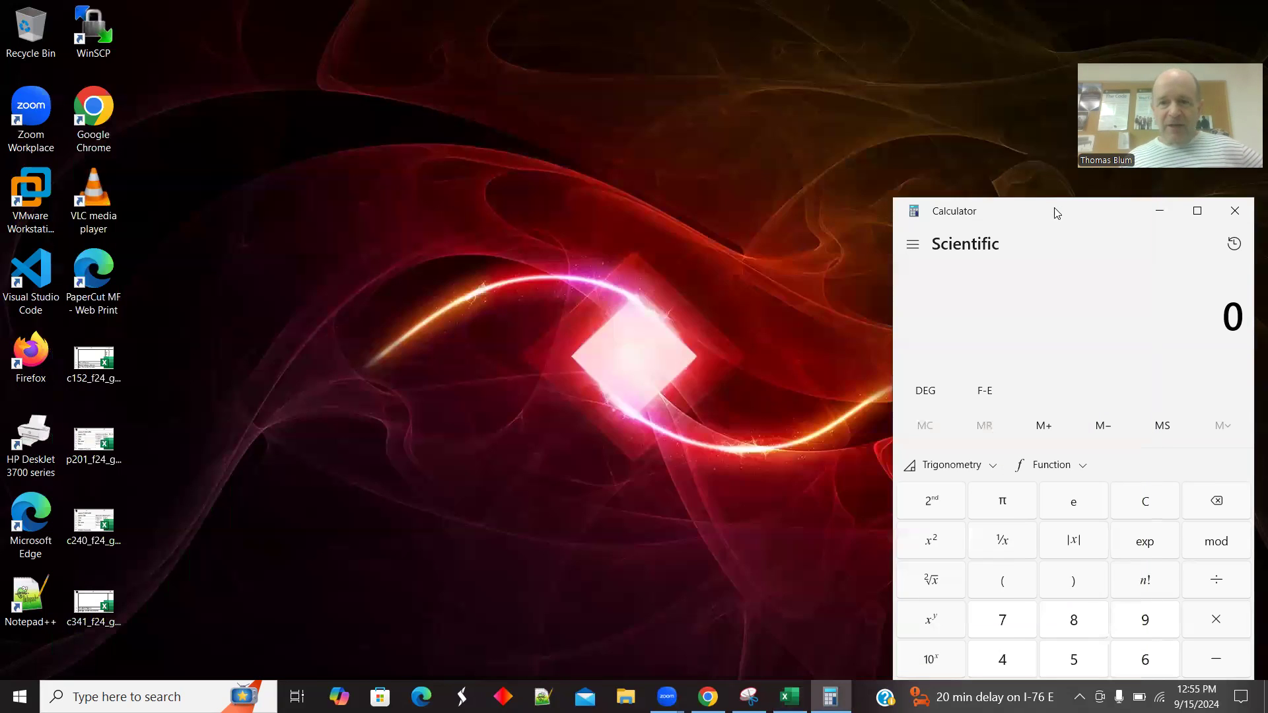
pyautogui.moveTo(1054, 207); pyautogui.dragTo(773, 108)
pyautogui.click(790, 697)
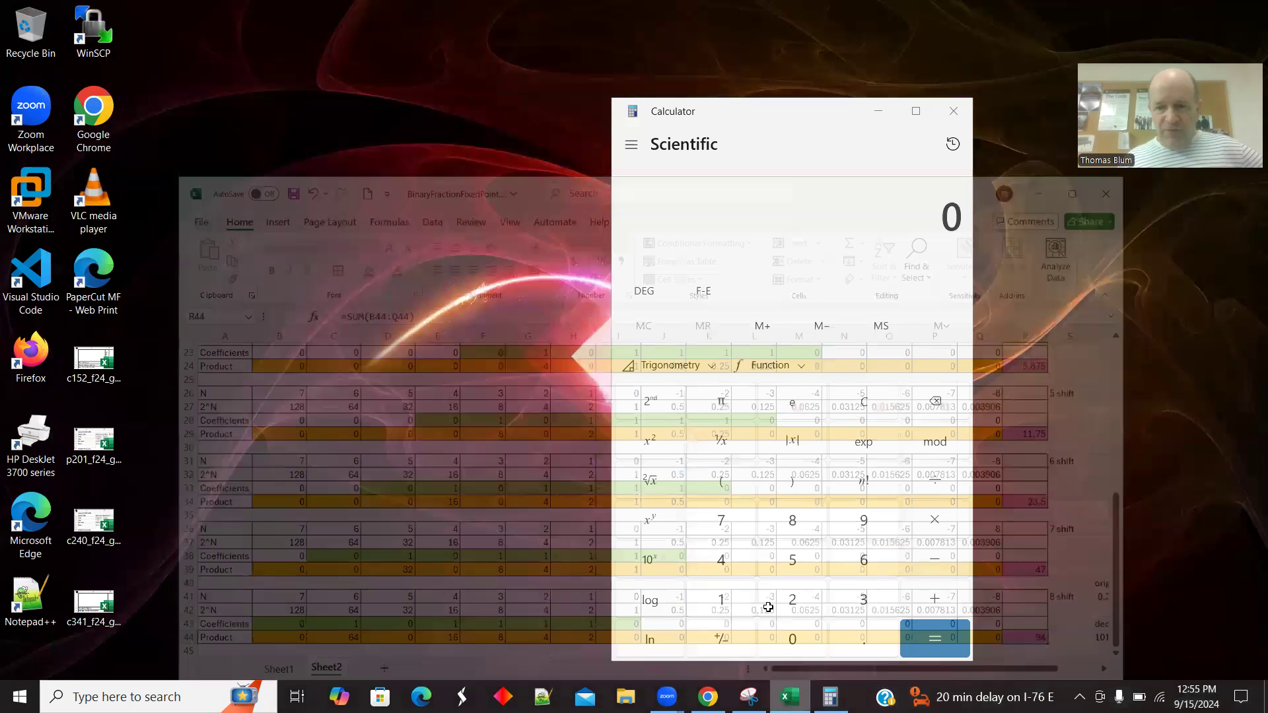
# - Copy the orig table's total in R4 and widen column R to show all its decimals
pyautogui.moveTo(1142, 485); pyautogui.dragTo(1122, 239)
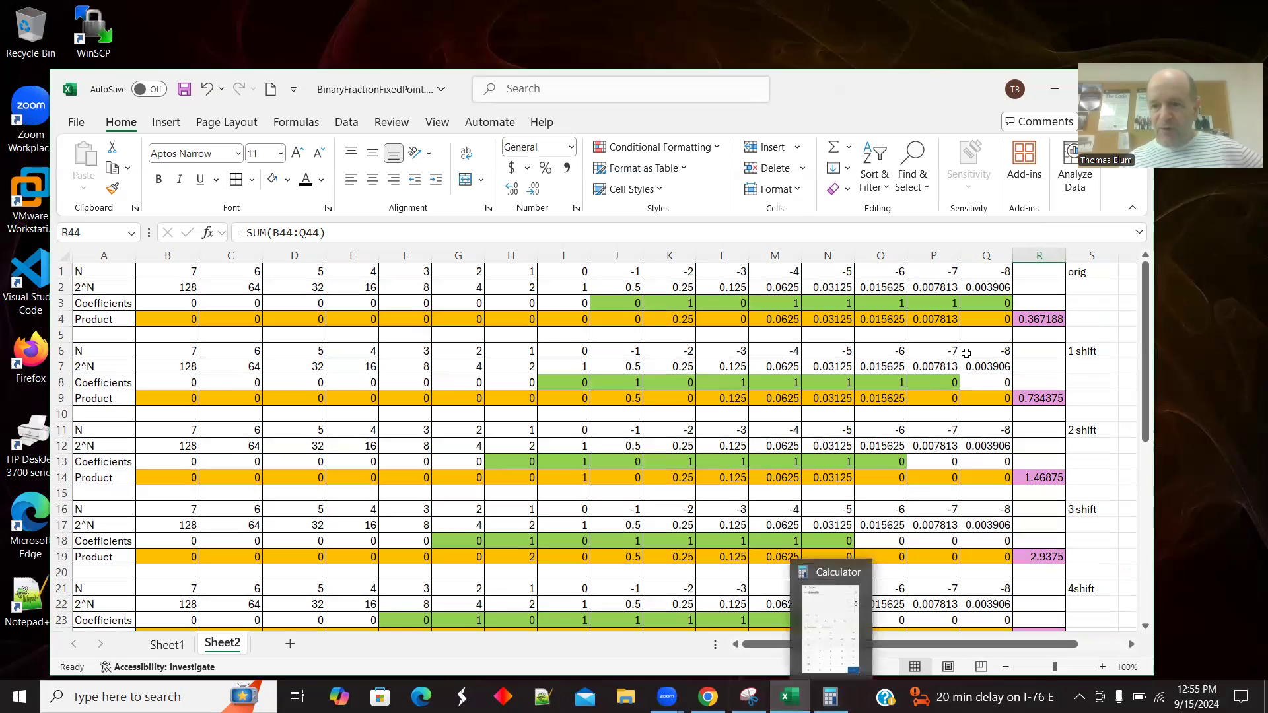
pyautogui.click(1054, 320)
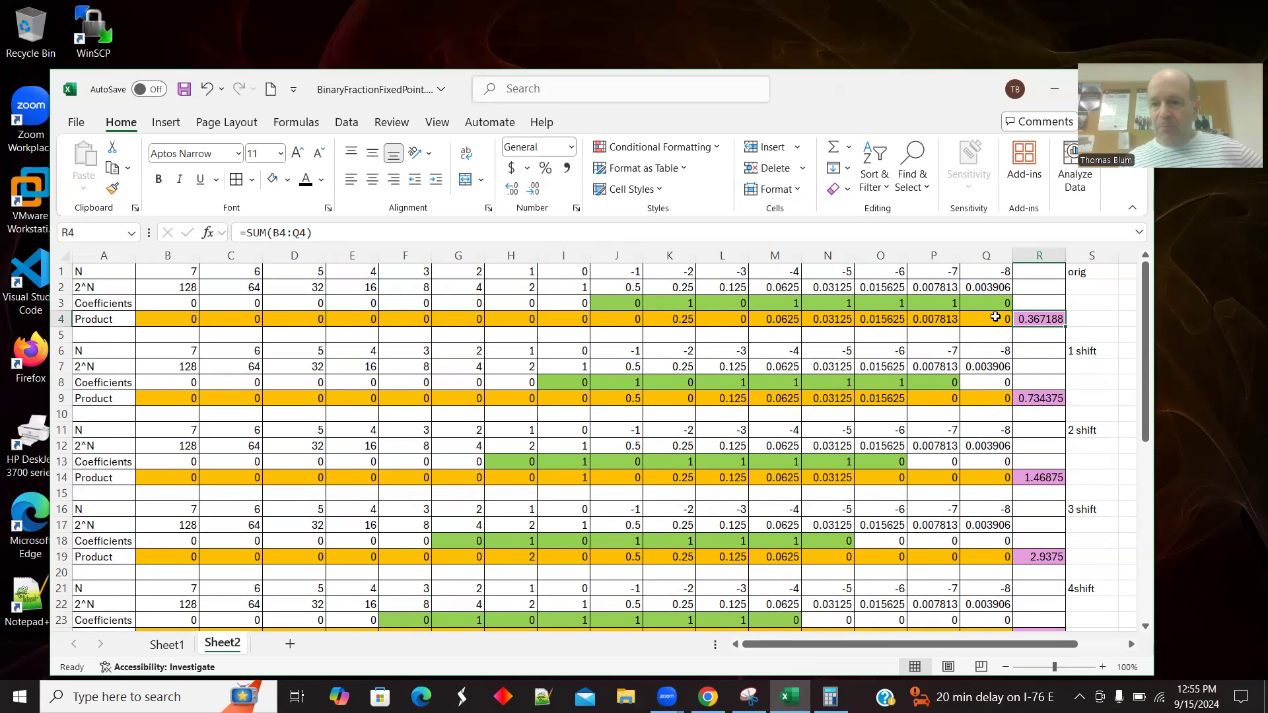
pyautogui.rightClick(1049, 320)
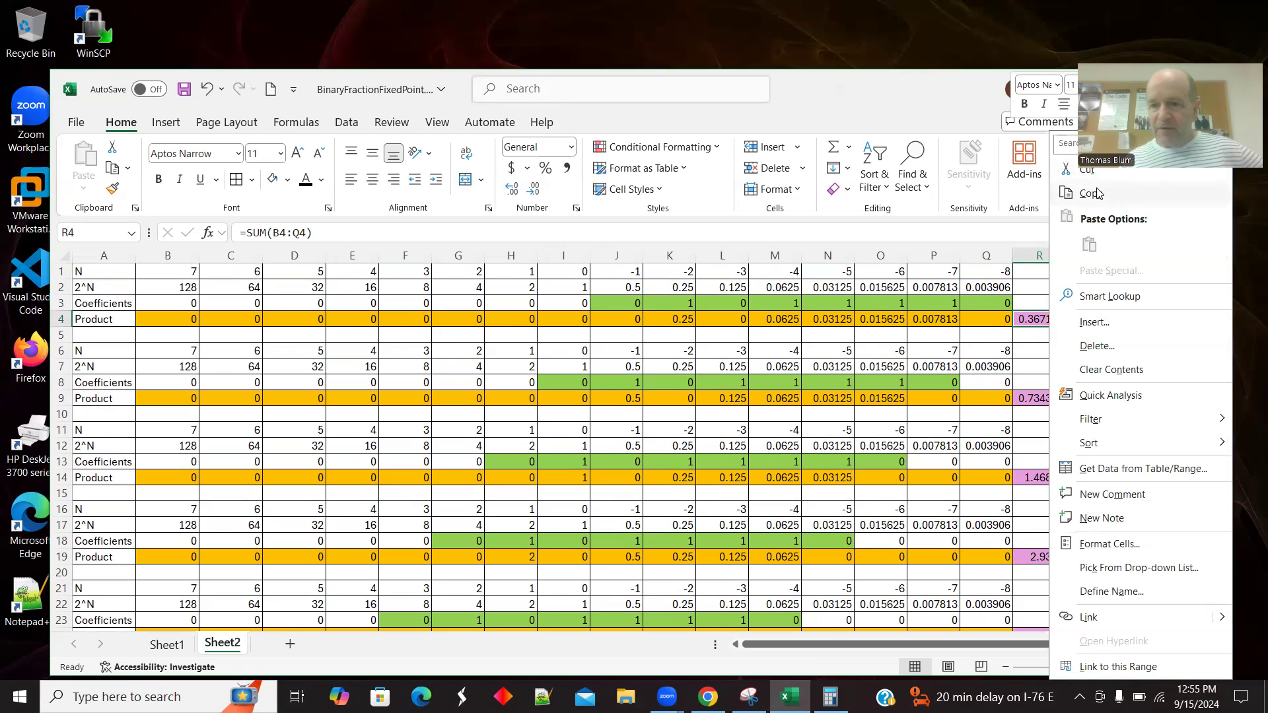
pyautogui.click(1083, 161)
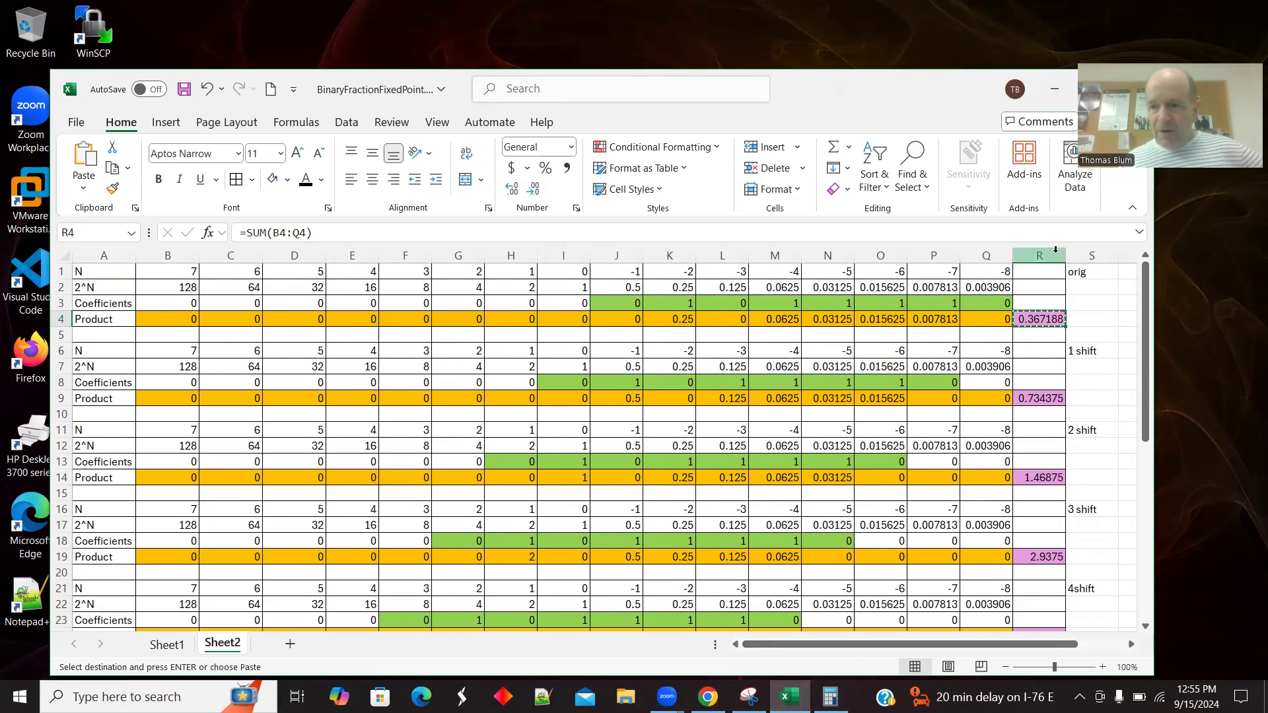
pyautogui.moveTo(1068, 250); pyautogui.dragTo(1085, 250)
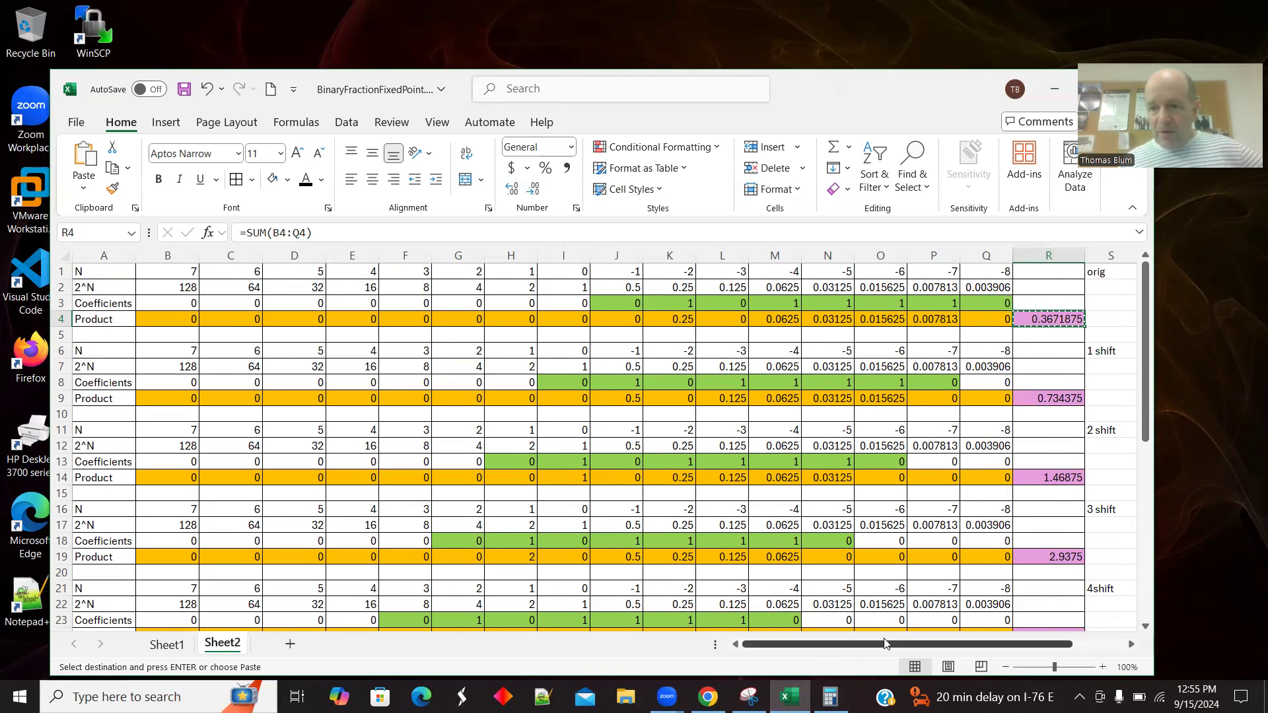
# - Switch to Calculator, paste the copied total and multiply it by 2^8
pyautogui.click(830, 696)
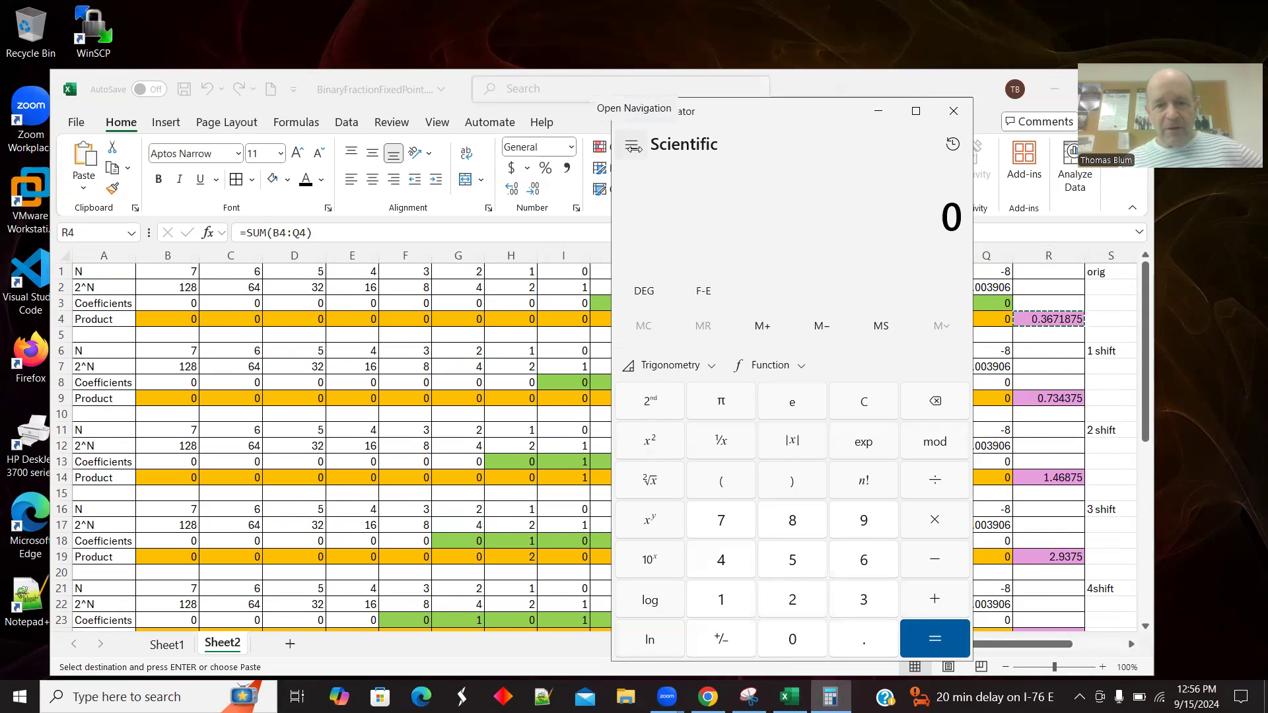
pyautogui.hotkey('ctrl', 'v')
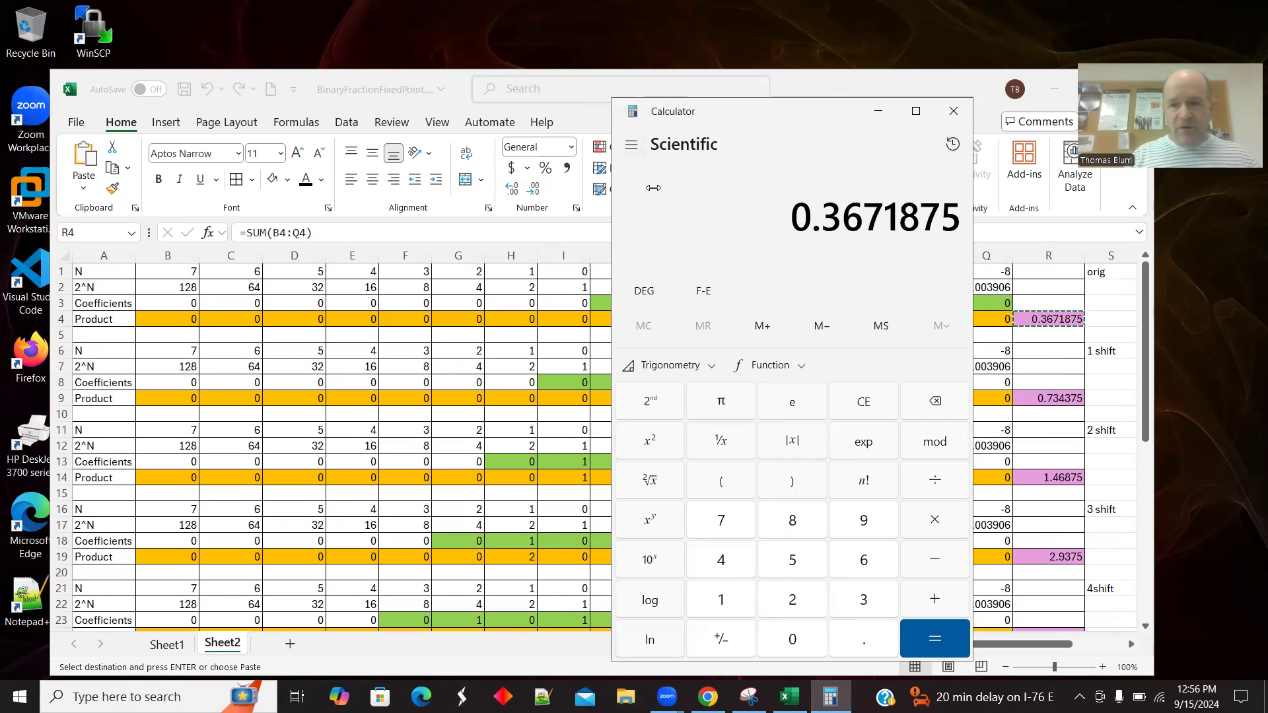
pyautogui.moveTo(801, 108); pyautogui.dragTo(742, 102)
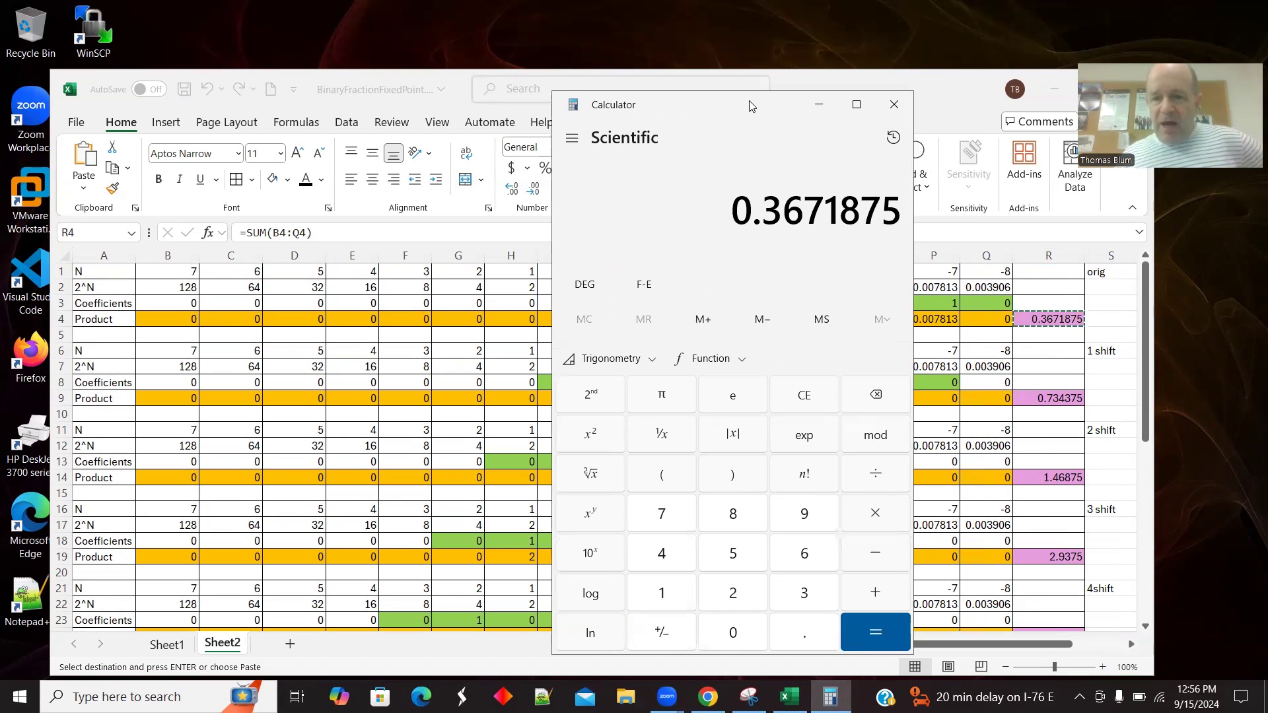
pyautogui.click(875, 515)
pyautogui.click(733, 593)
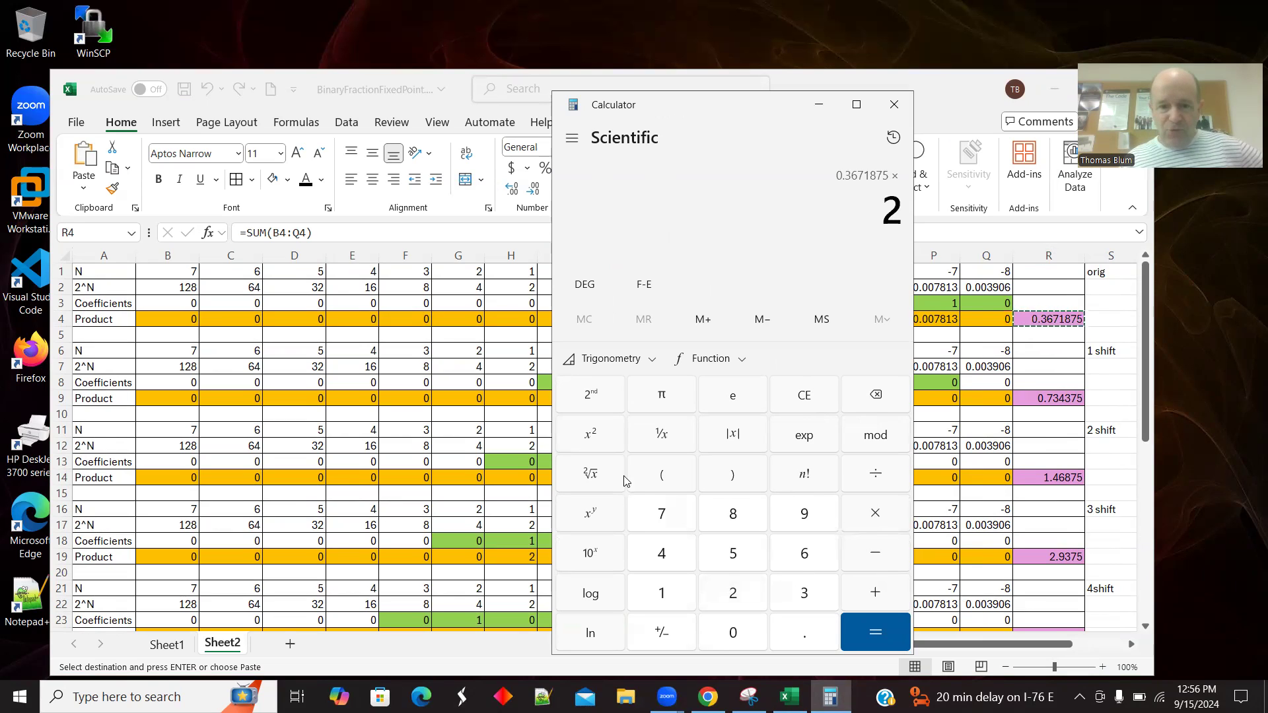
pyautogui.click(590, 514)
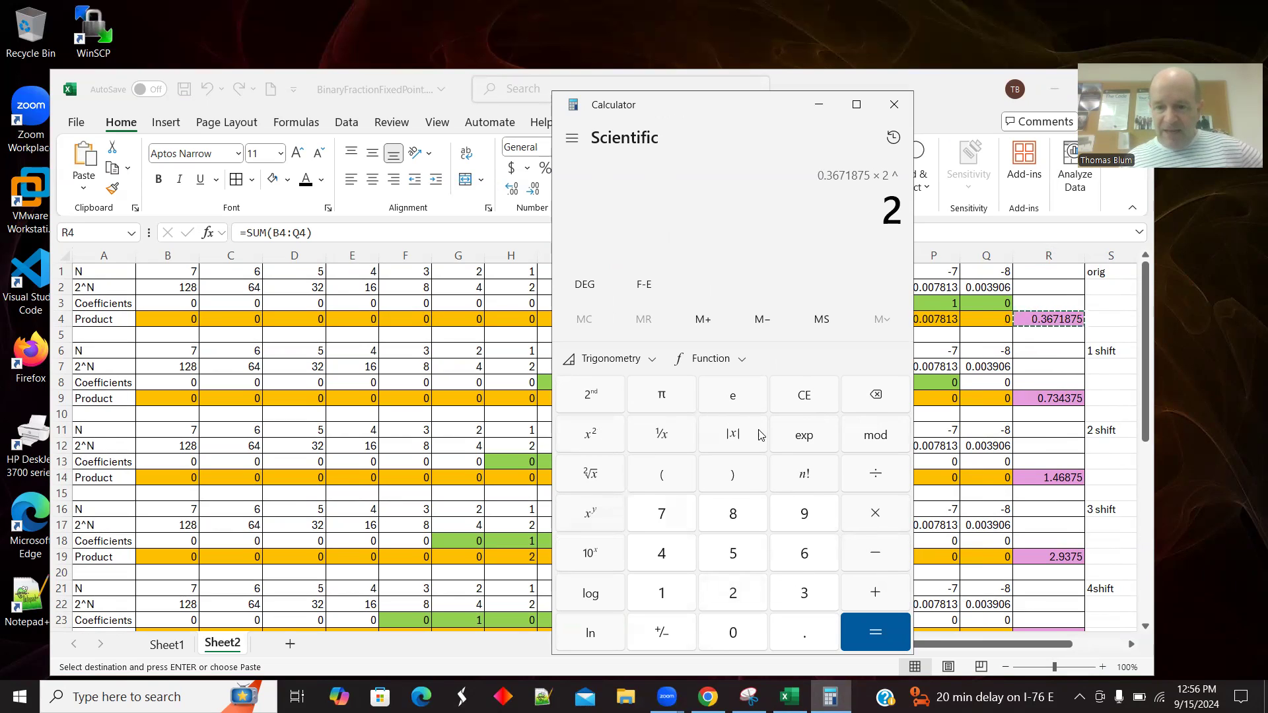
pyautogui.click(740, 517)
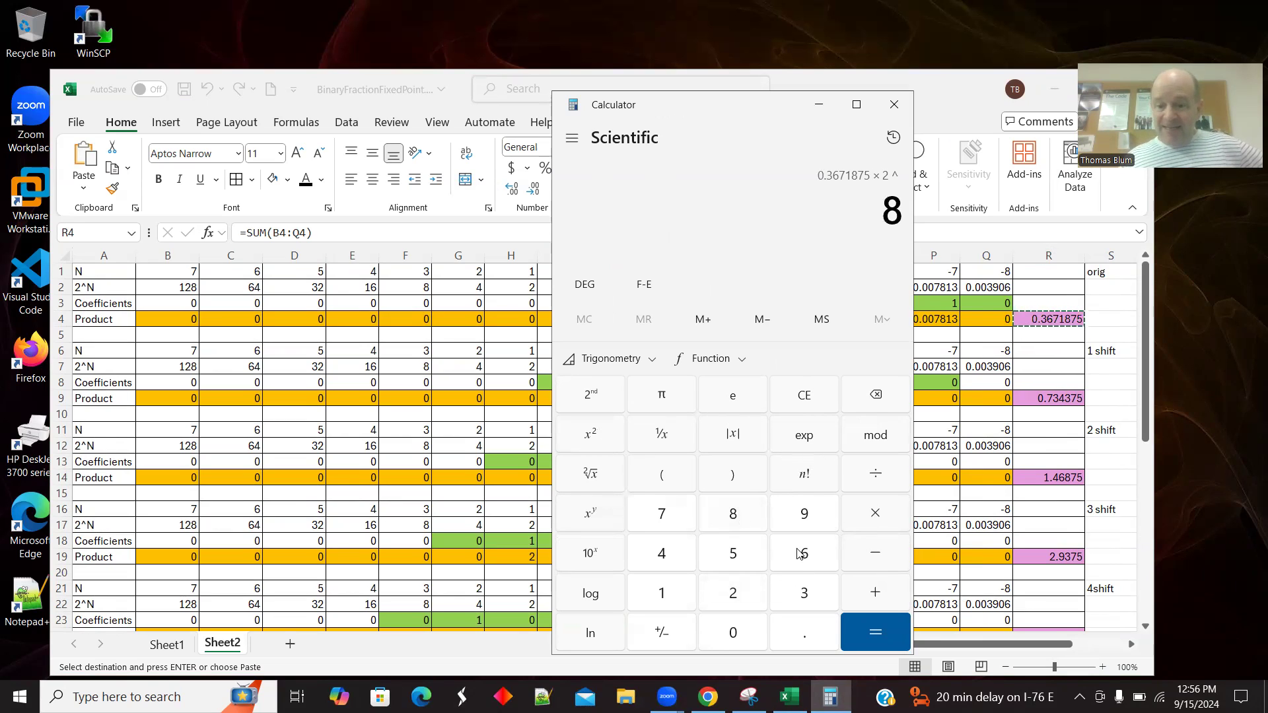
pyautogui.click(867, 628)
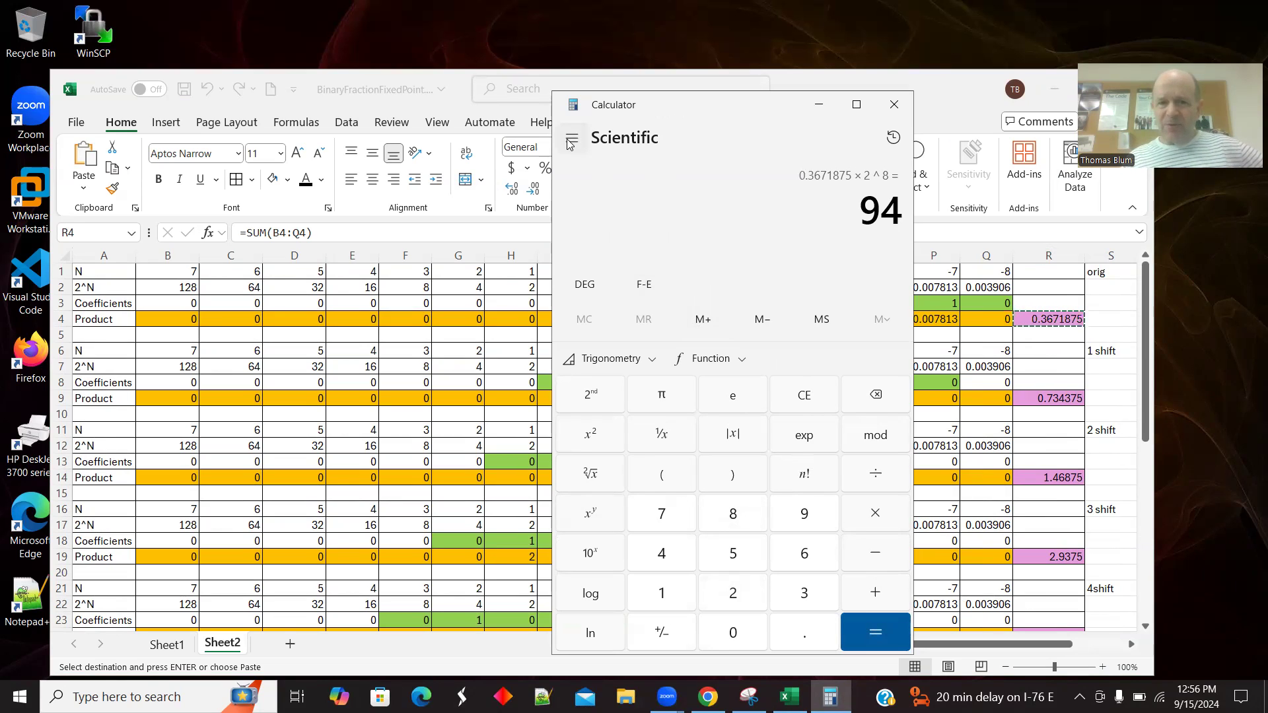
# - Copy the product into Calculator's Programmer mode to convert it to binary, and return to the shift tables on Sheet2
pyautogui.doubleClick(897, 206)
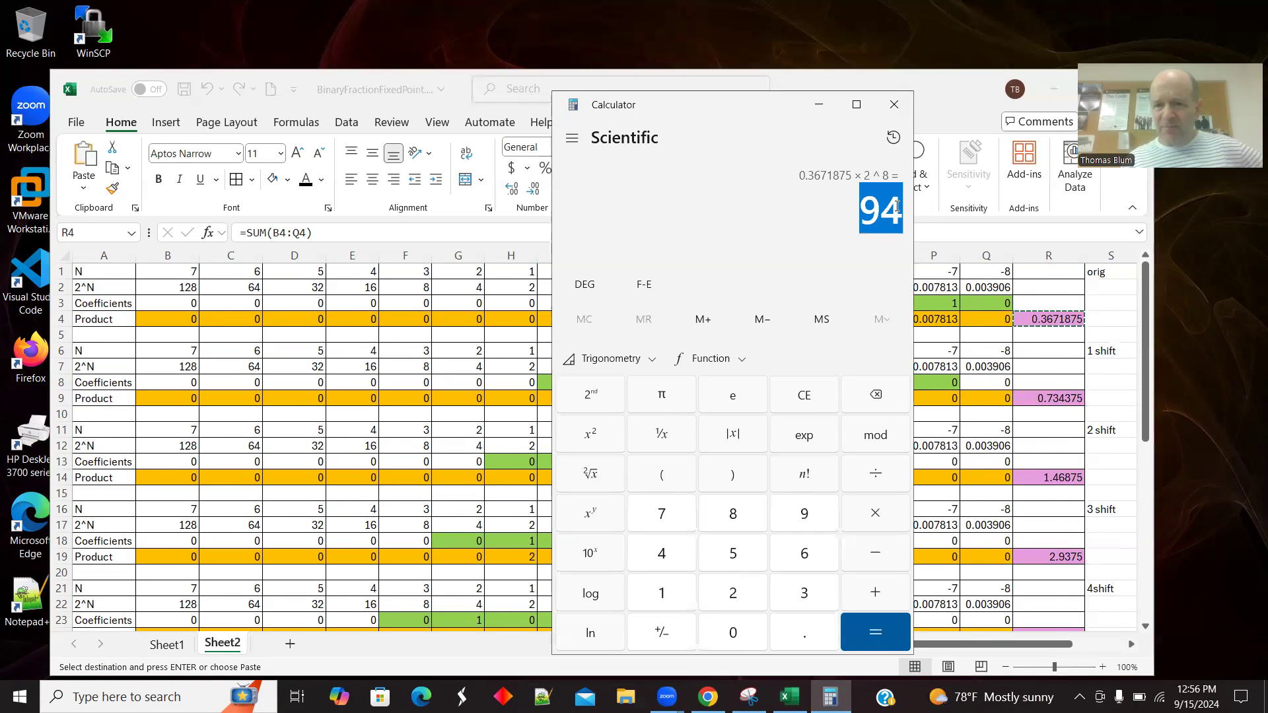
pyautogui.rightClick(888, 207)
pyautogui.click(928, 221)
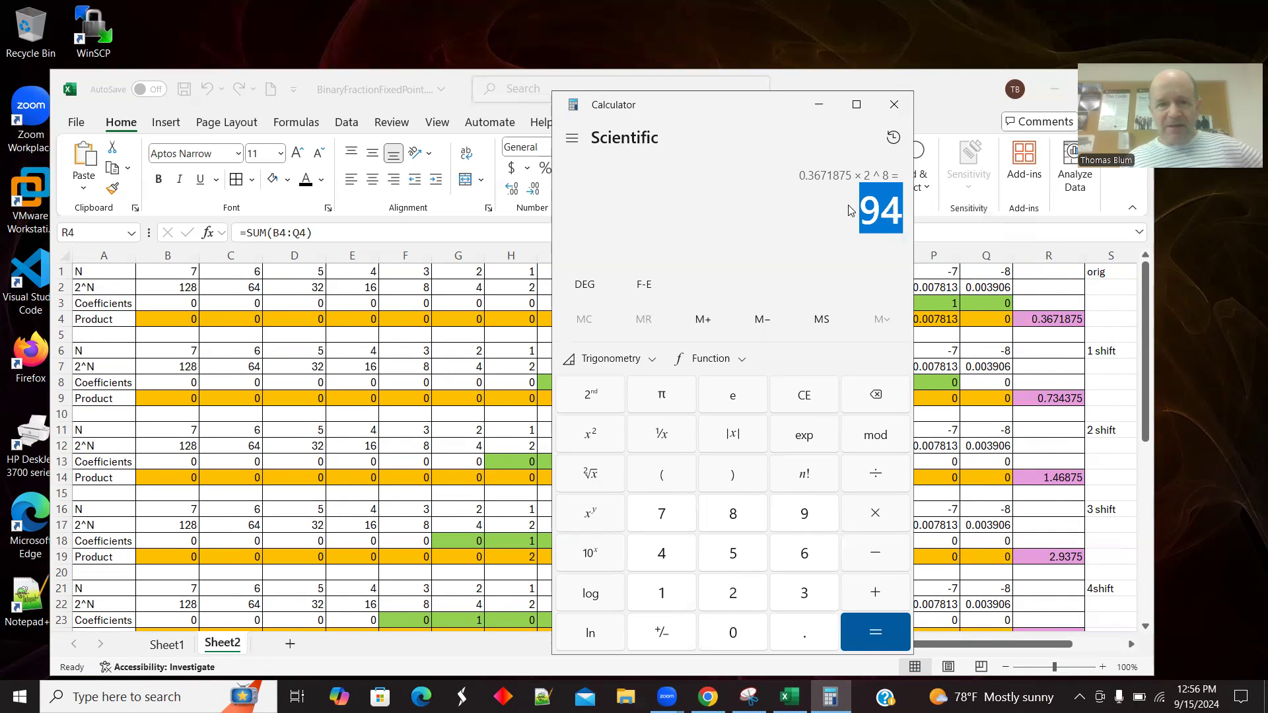
pyautogui.click(567, 138)
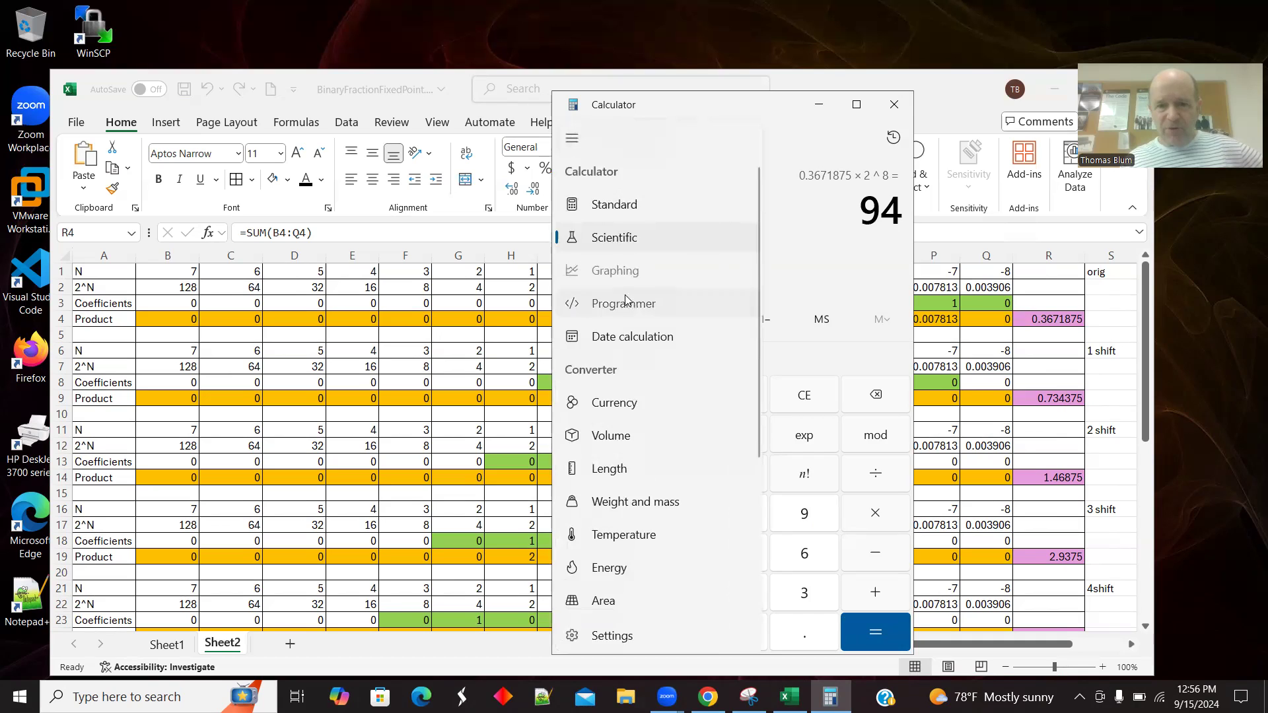
pyautogui.click(603, 301)
pyautogui.hotkey('ctrl', 'v')
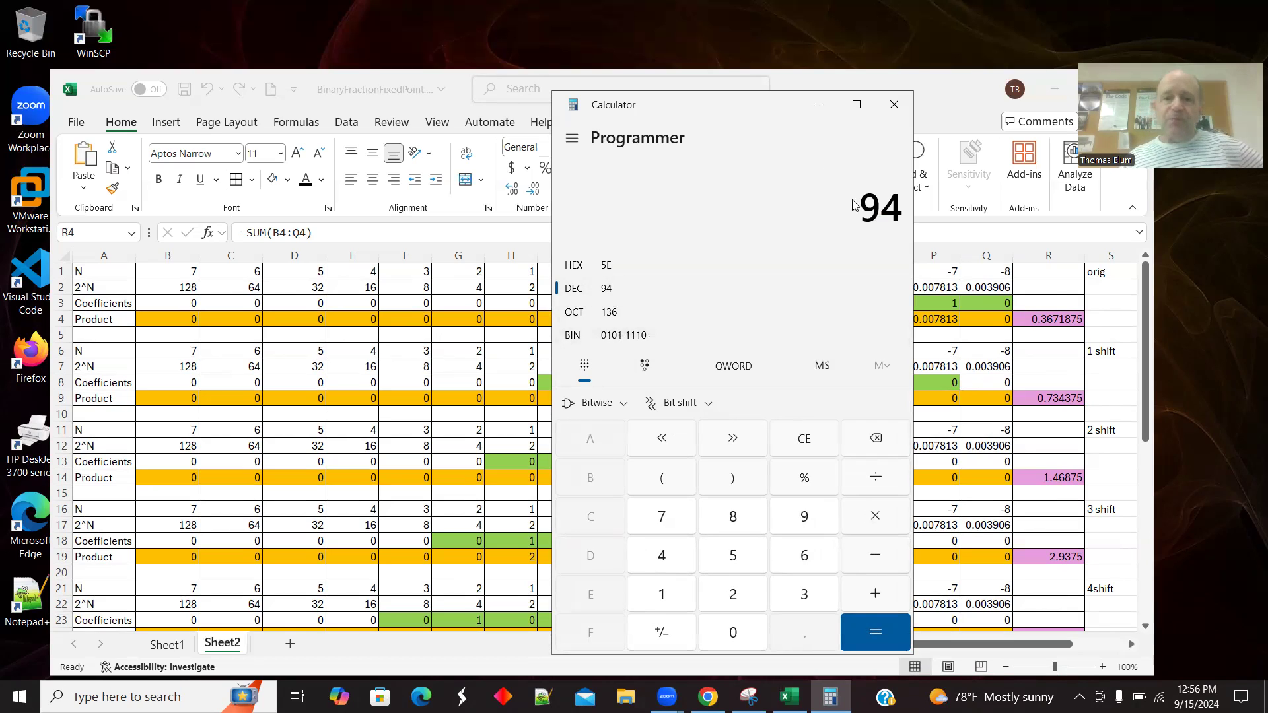
pyautogui.click(819, 107)
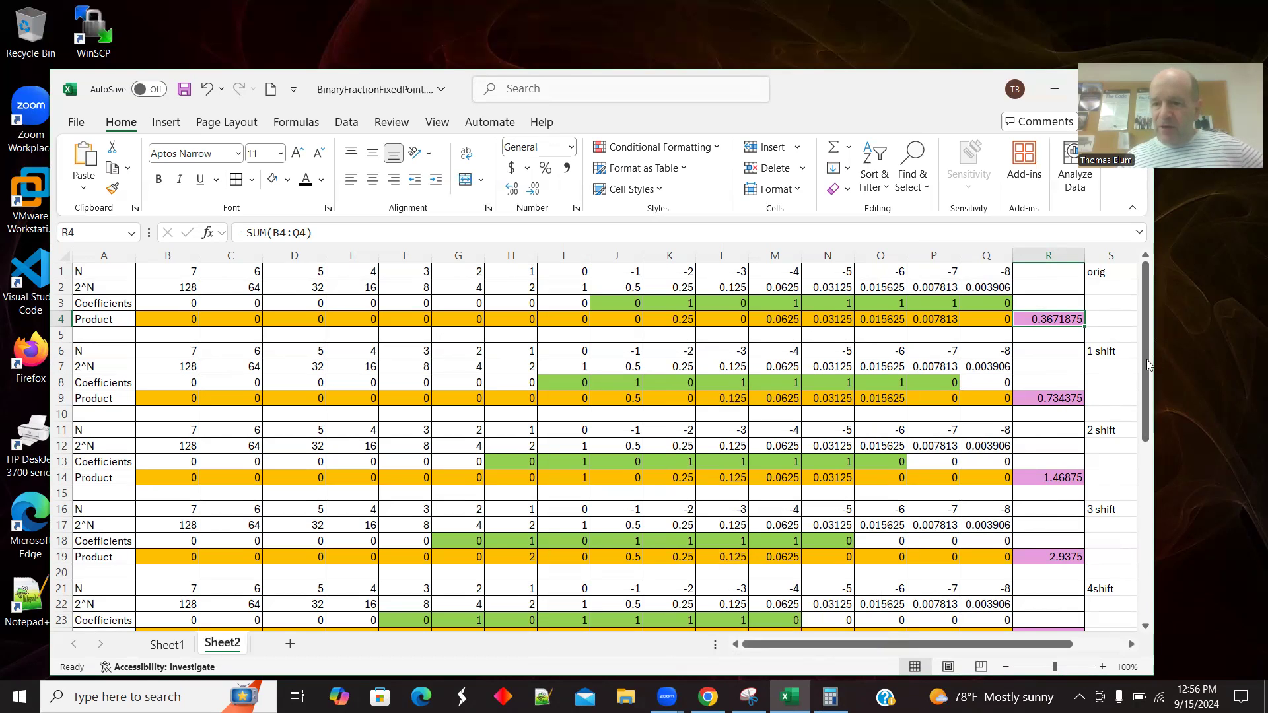
pyautogui.scroll(-2, 1148, 364)
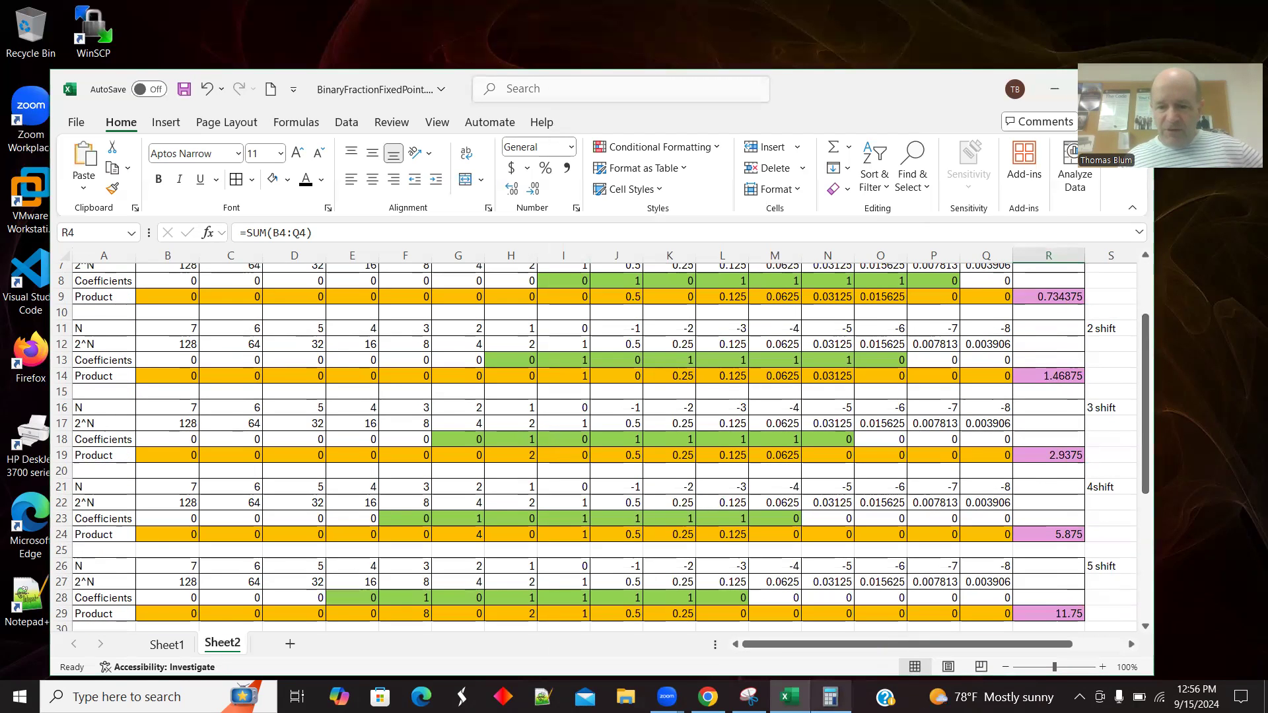
# - Switch to Calculator's Scientific mode and compute 0.707 × 2^8
pyautogui.click(830, 696)
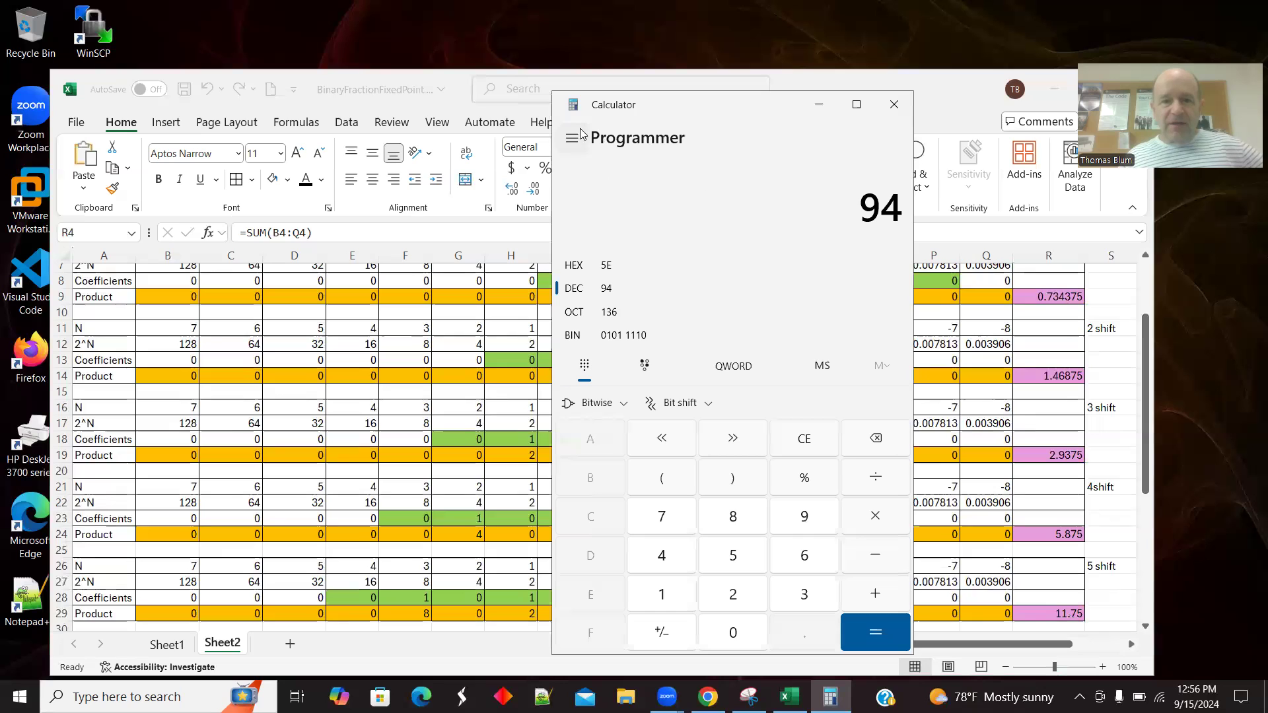
pyautogui.click(576, 140)
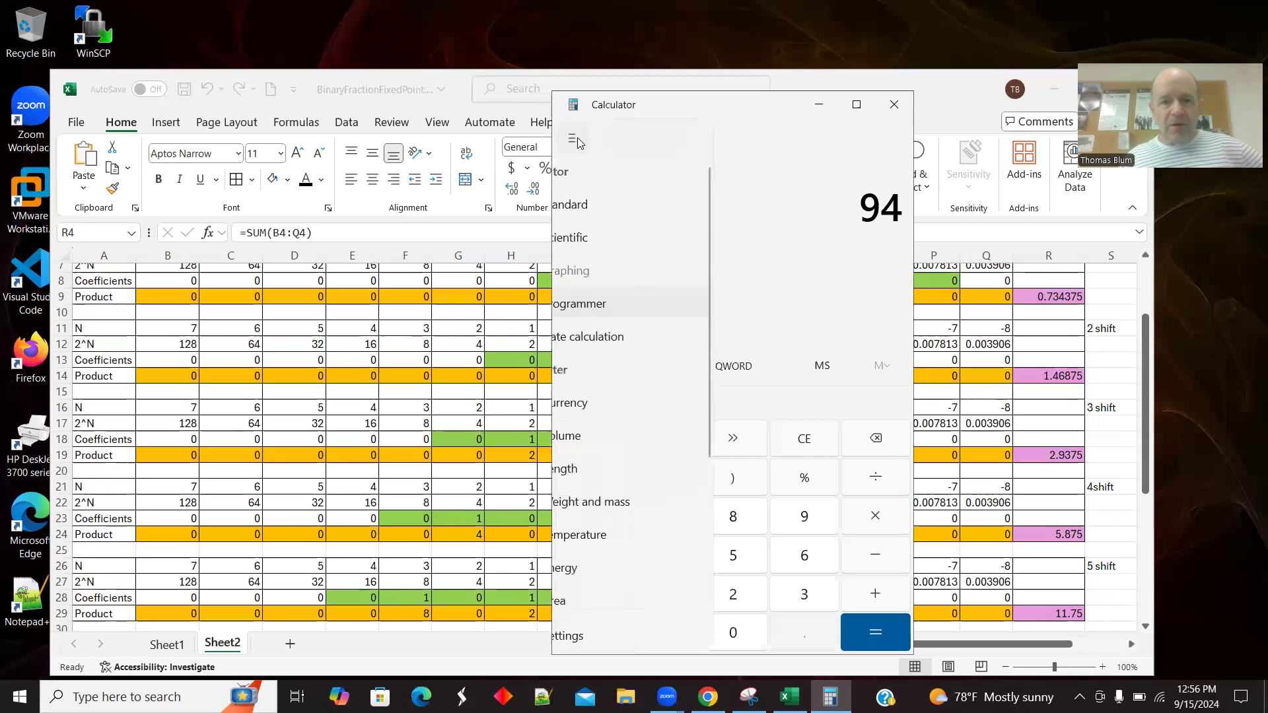
pyautogui.click(622, 238)
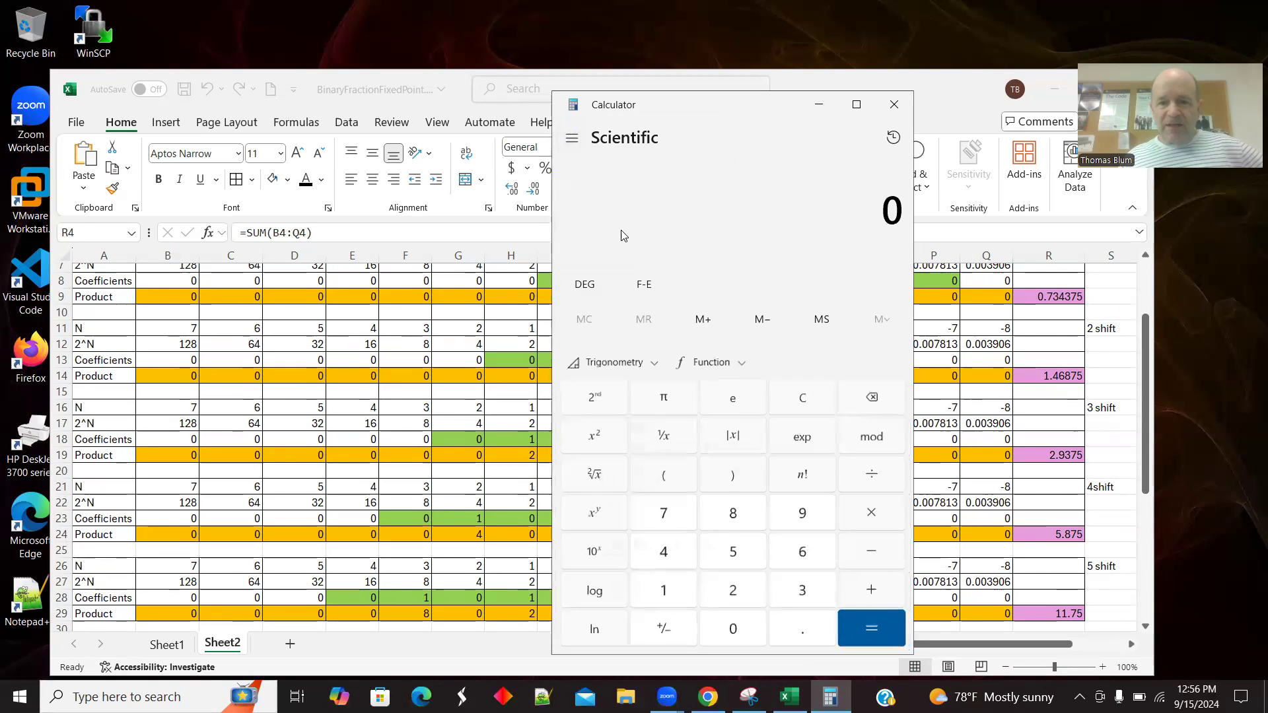
pyautogui.click(812, 639)
pyautogui.click(669, 520)
pyautogui.click(733, 636)
pyautogui.click(669, 518)
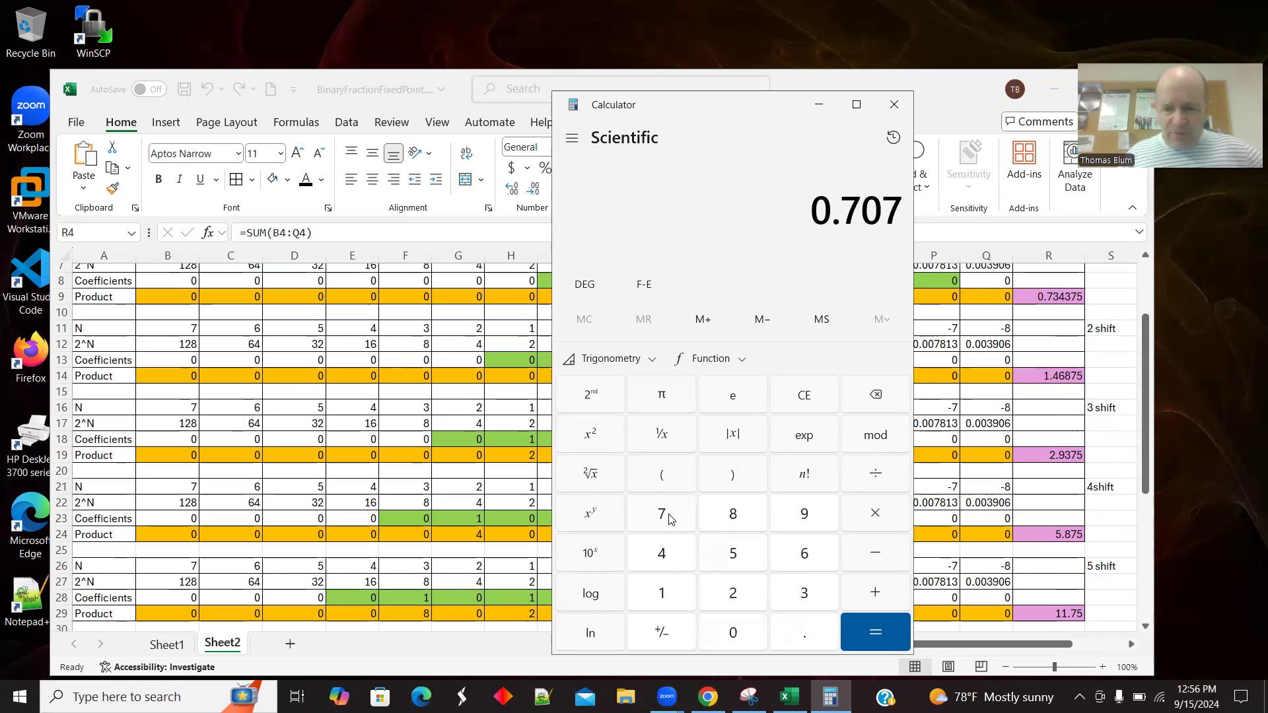
pyautogui.click(875, 511)
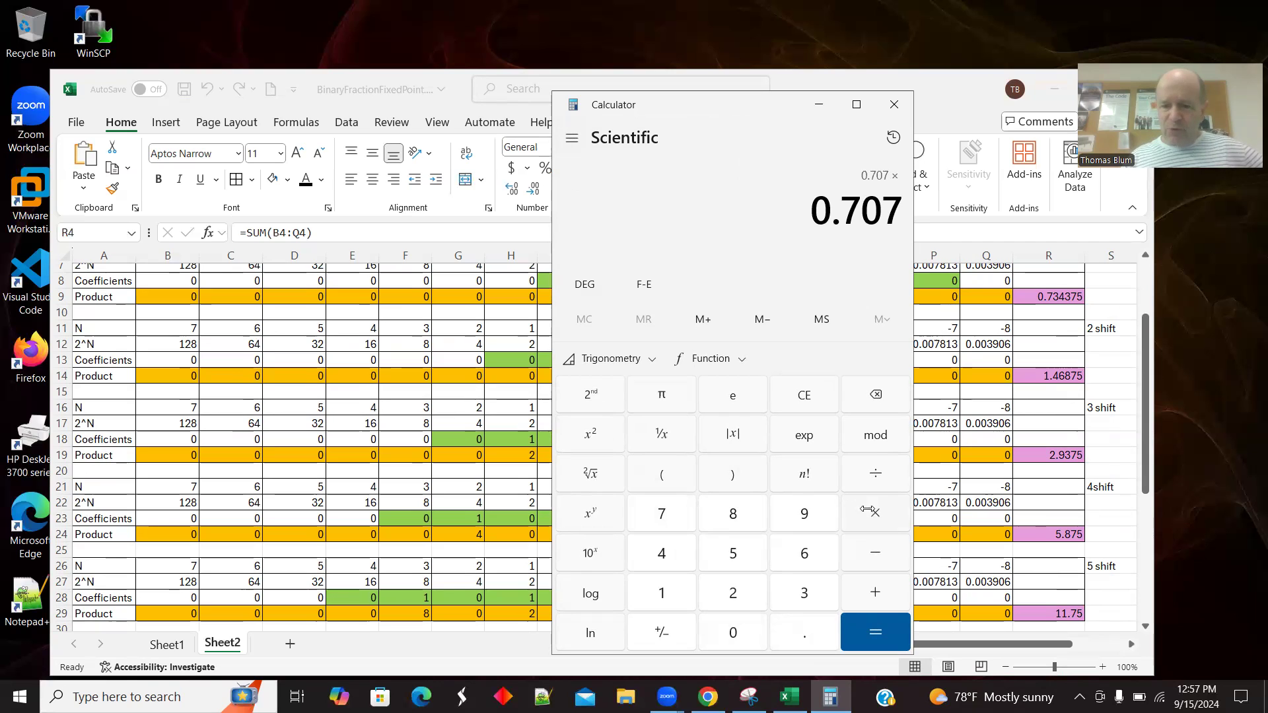
pyautogui.click(733, 592)
pyautogui.click(591, 511)
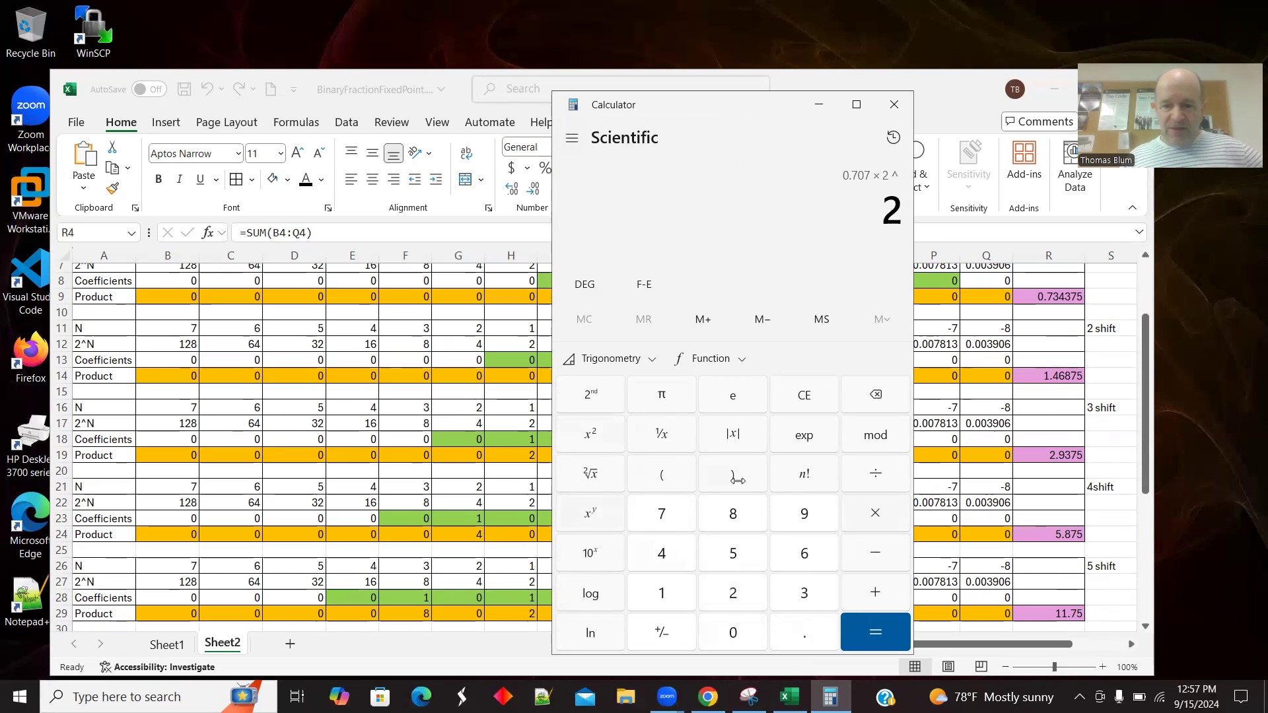
pyautogui.click(738, 510)
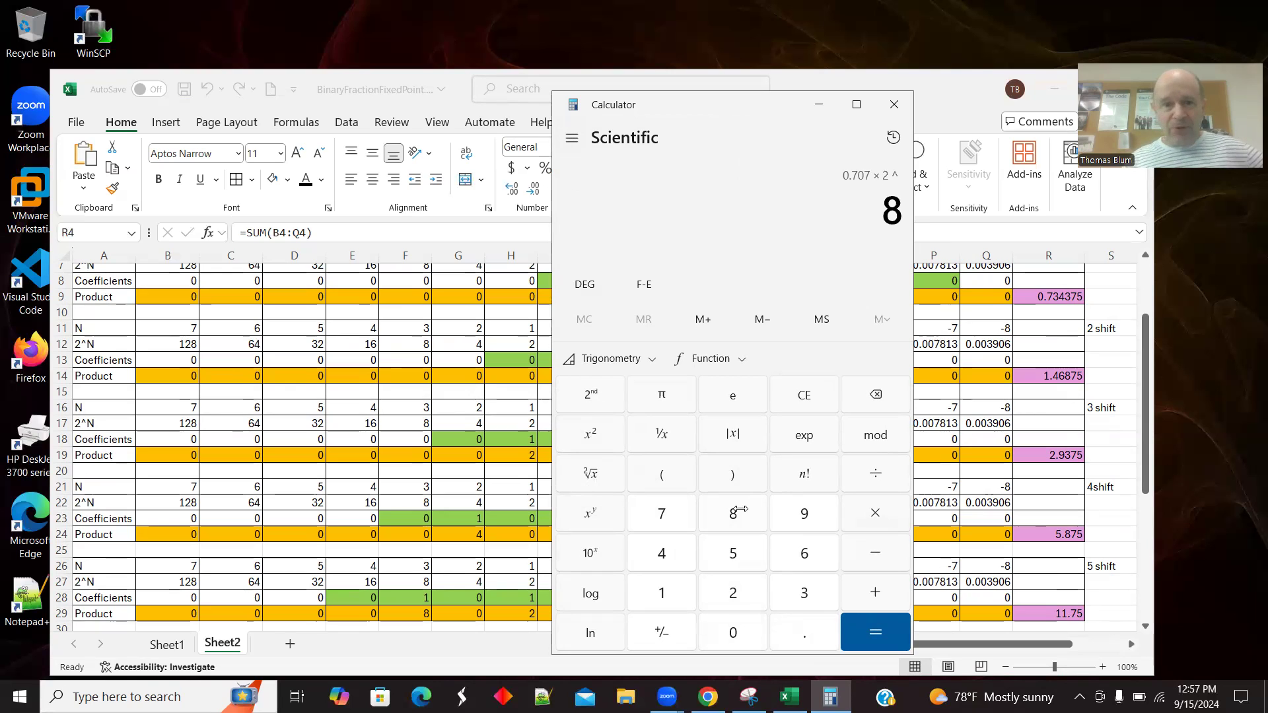
pyautogui.click(876, 631)
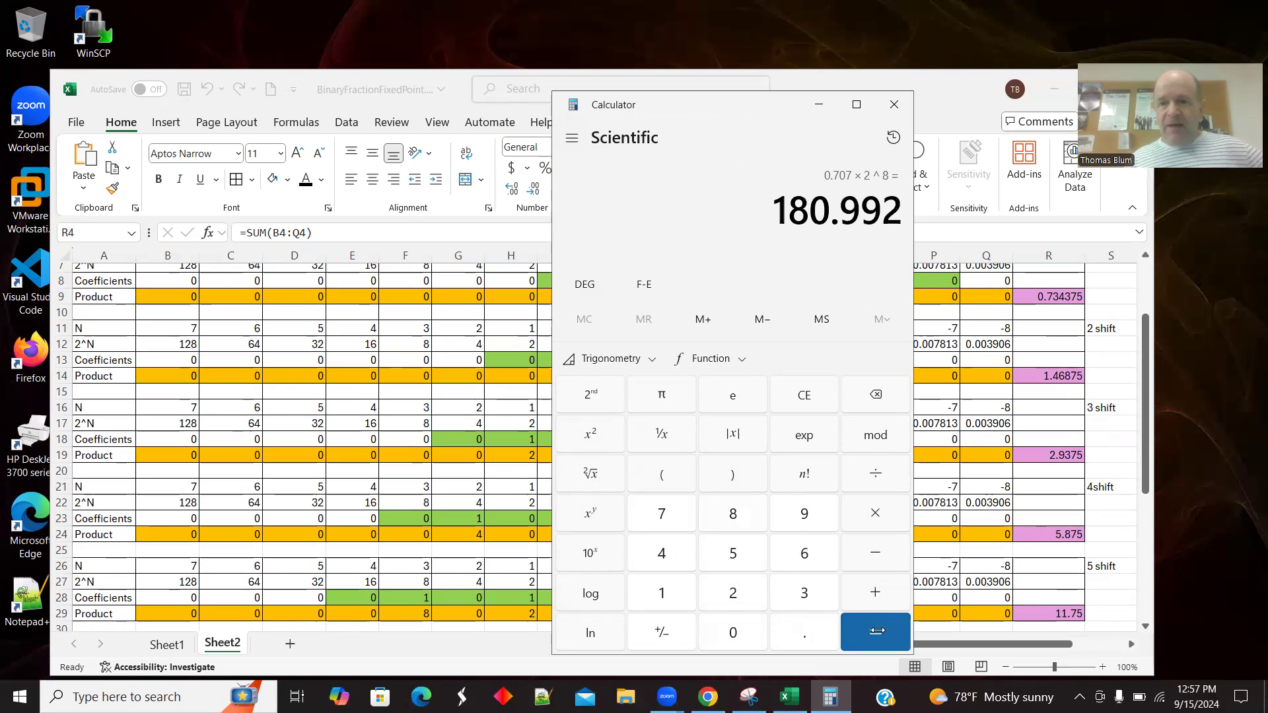
# - Copy only the integer part 180 of the product and paste it into Programmer mode to convert it to binary
pyautogui.moveTo(781, 204); pyautogui.dragTo(817, 210)
pyautogui.rightClick(817, 210)
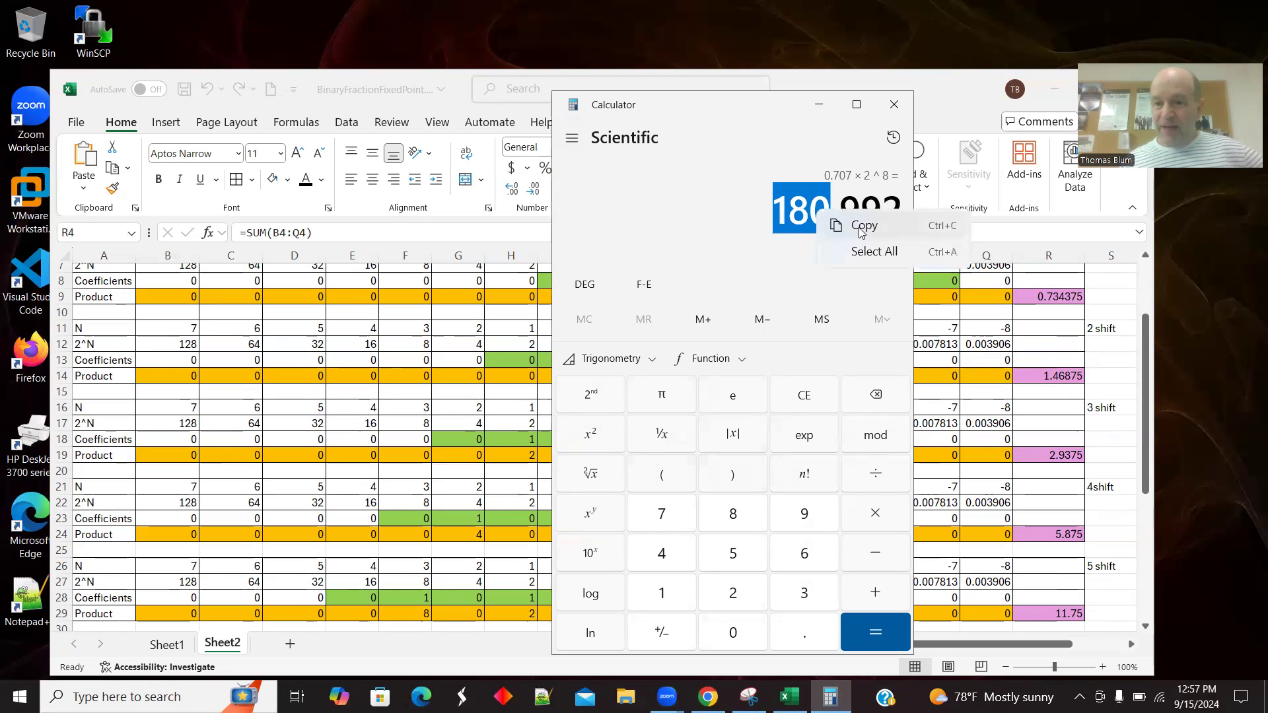
pyautogui.click(862, 227)
pyautogui.click(579, 141)
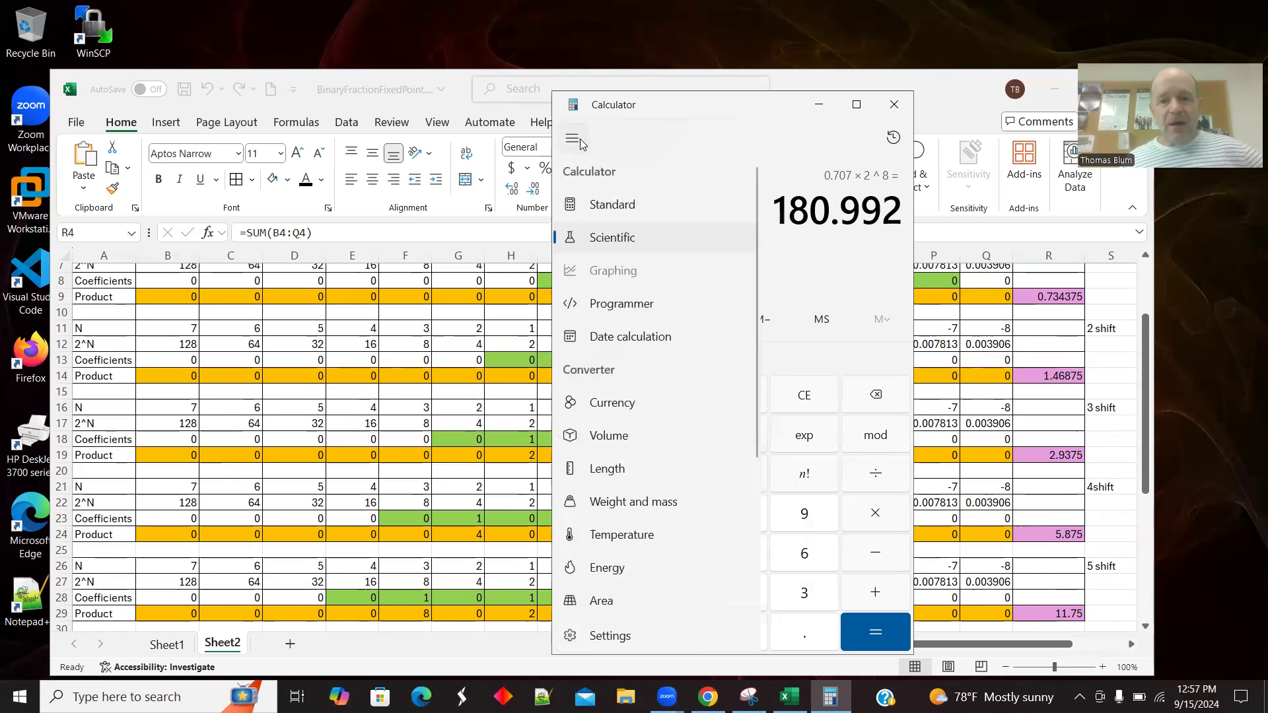
pyautogui.click(621, 301)
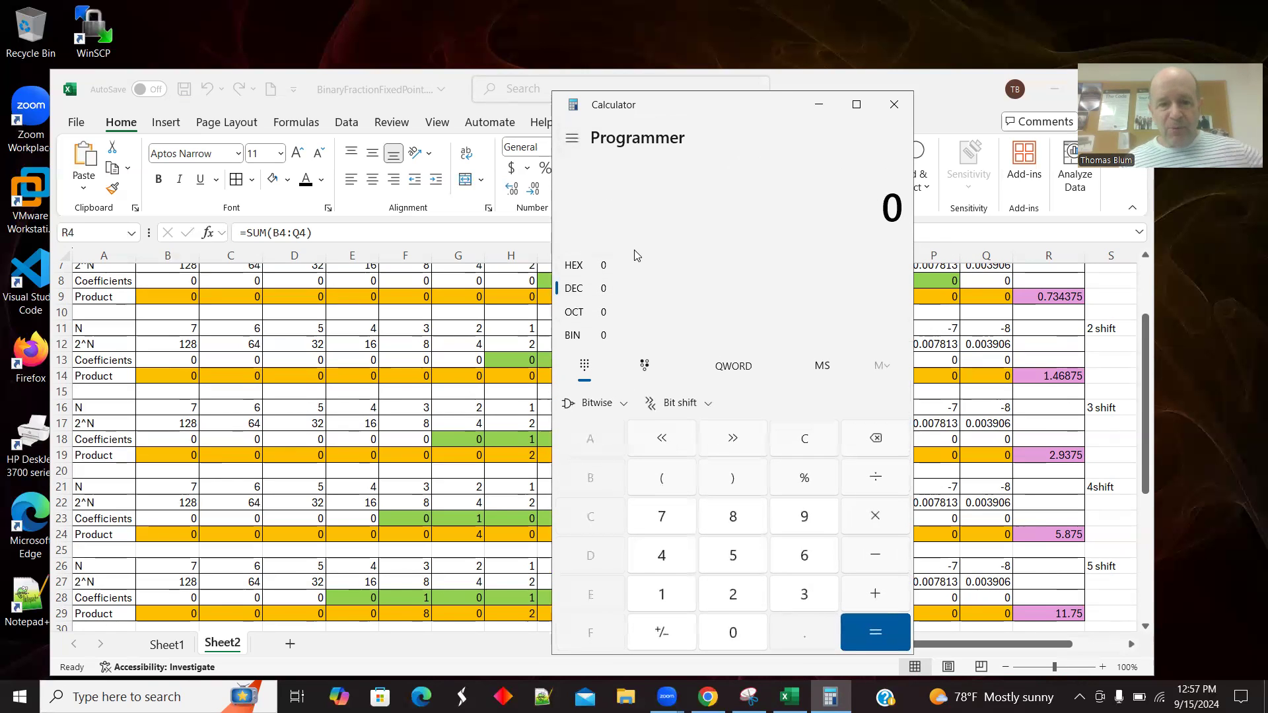
pyautogui.hotkey('ctrl', 'v')
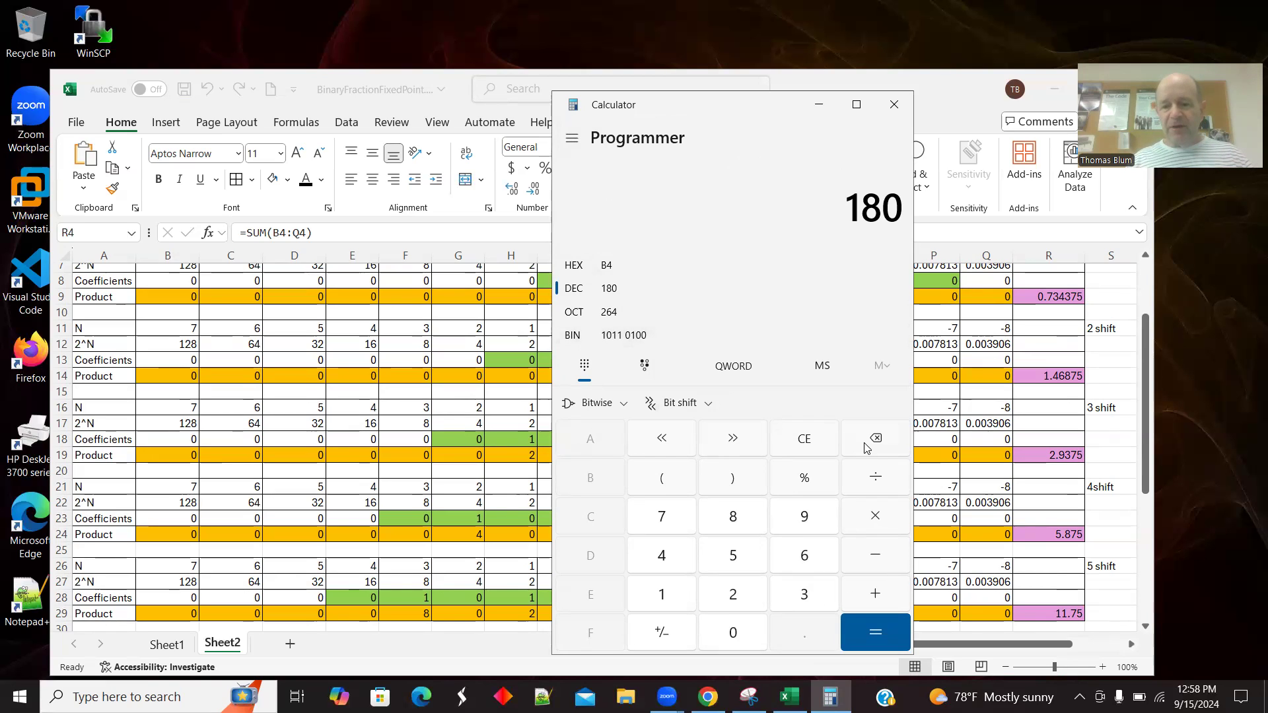
# - Clear the converted value, switch to Scientific mode and compute 0.123 × 2^8
pyautogui.click(804, 439)
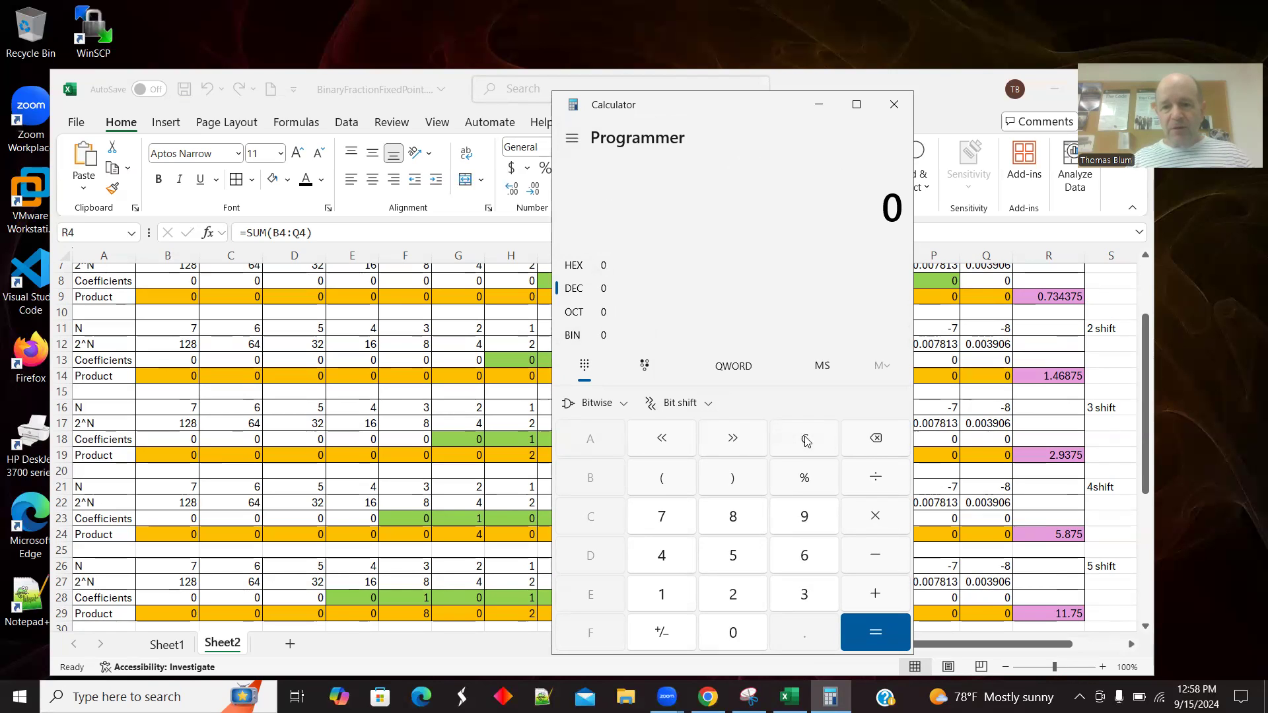
pyautogui.click(570, 136)
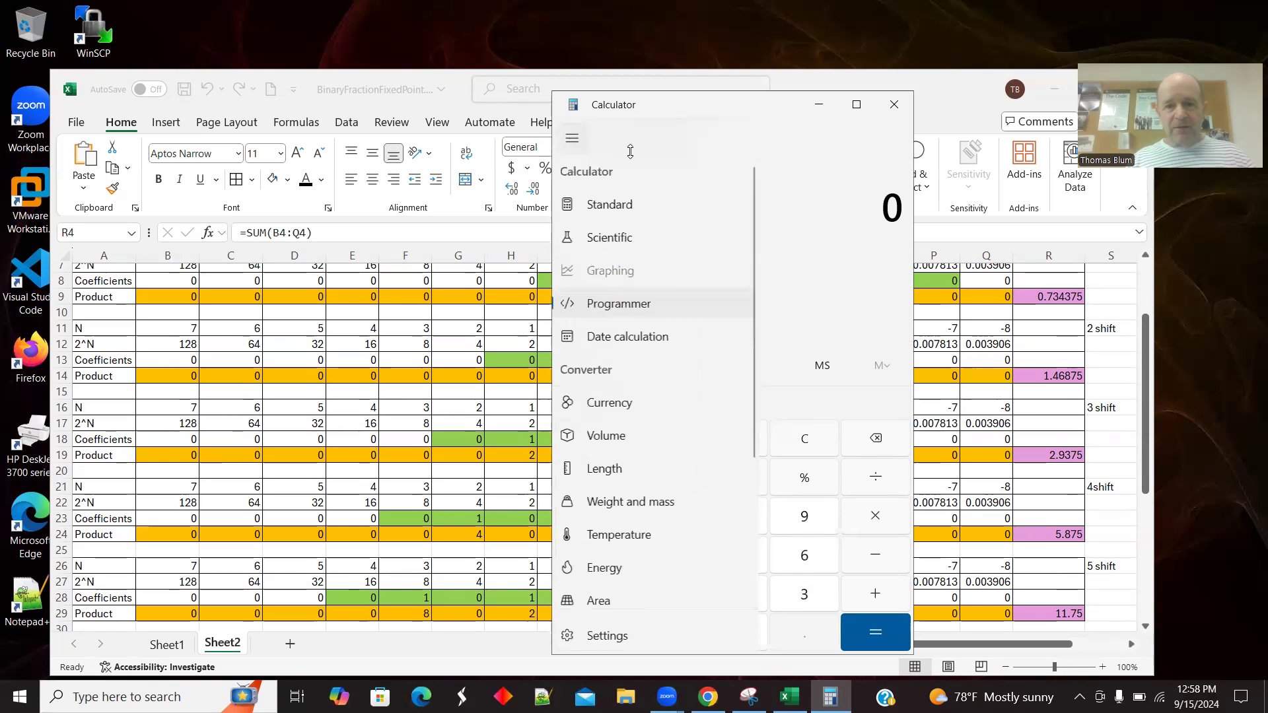
pyautogui.click(611, 236)
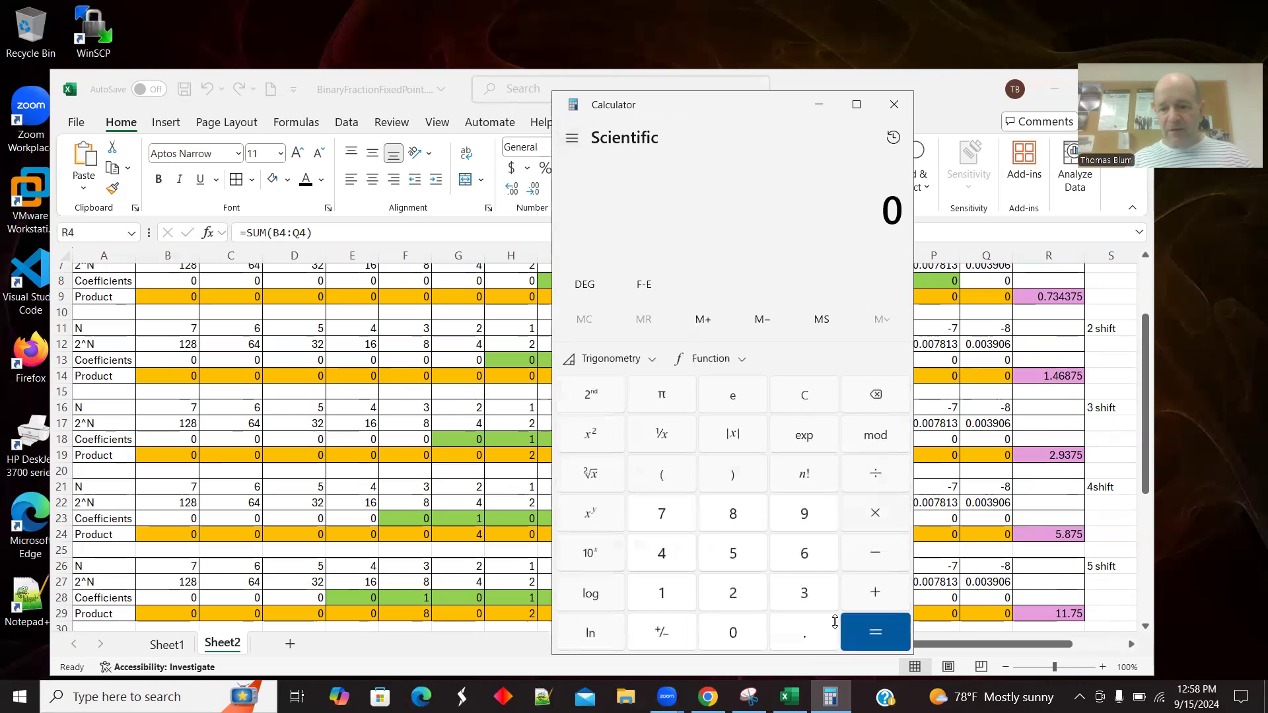
pyautogui.click(806, 630)
pyautogui.click(683, 593)
pyautogui.click(740, 594)
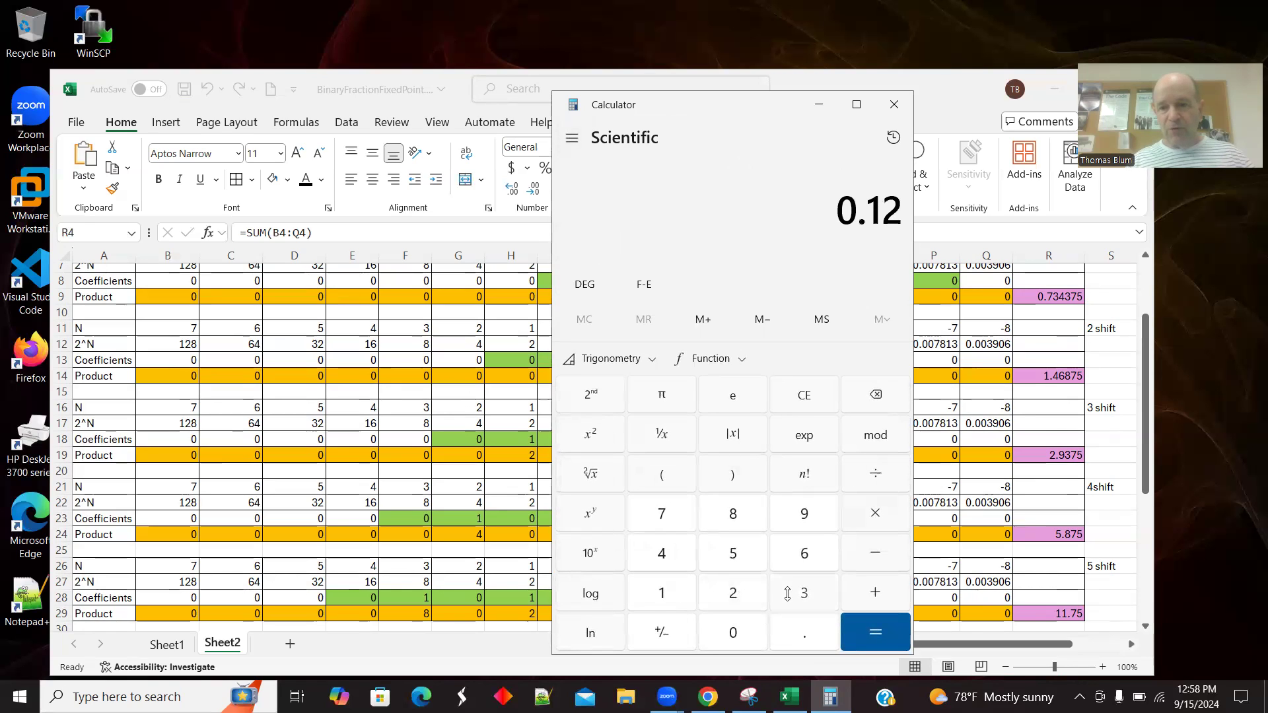
pyautogui.click(793, 594)
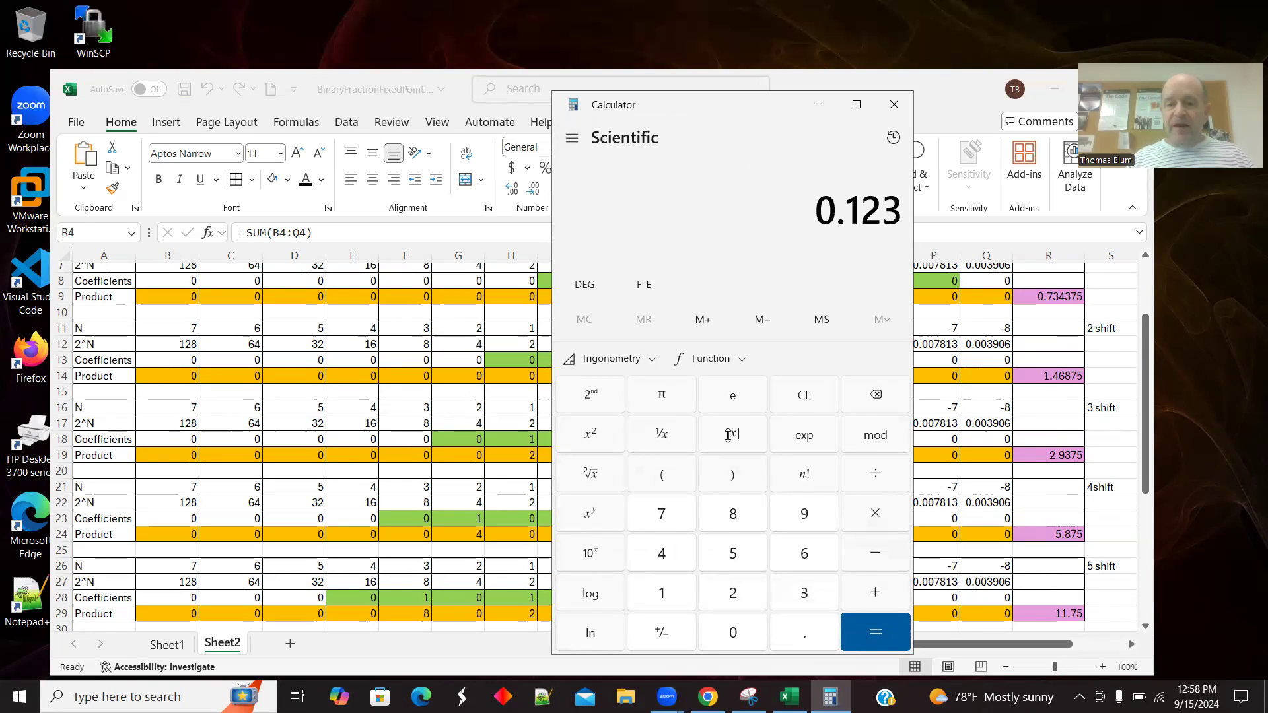
pyautogui.click(875, 508)
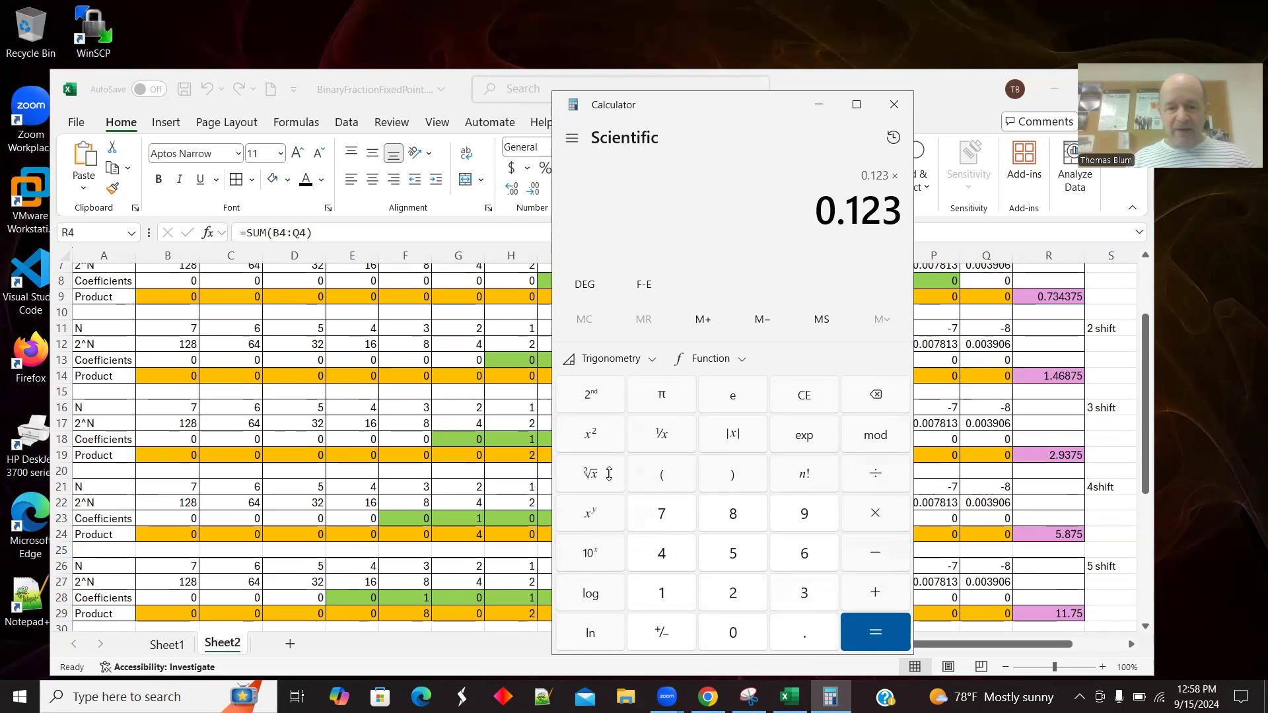
pyautogui.write('2')
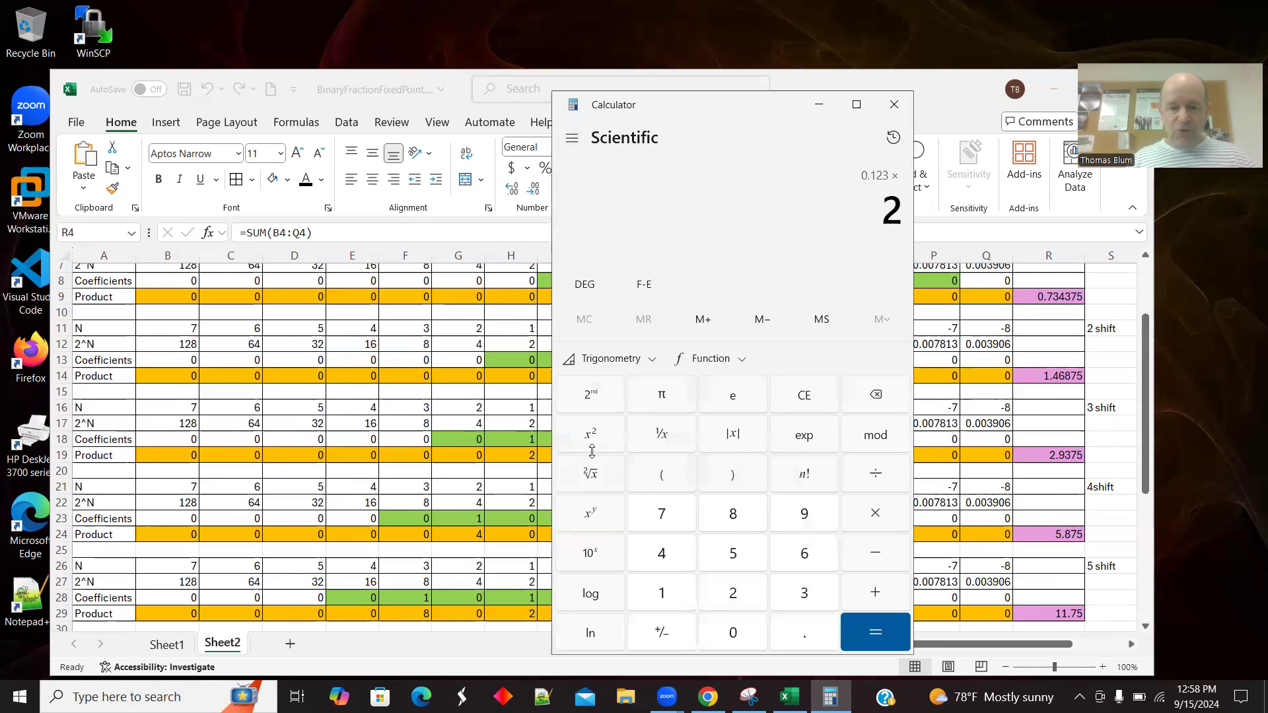
pyautogui.click(598, 515)
pyautogui.click(741, 514)
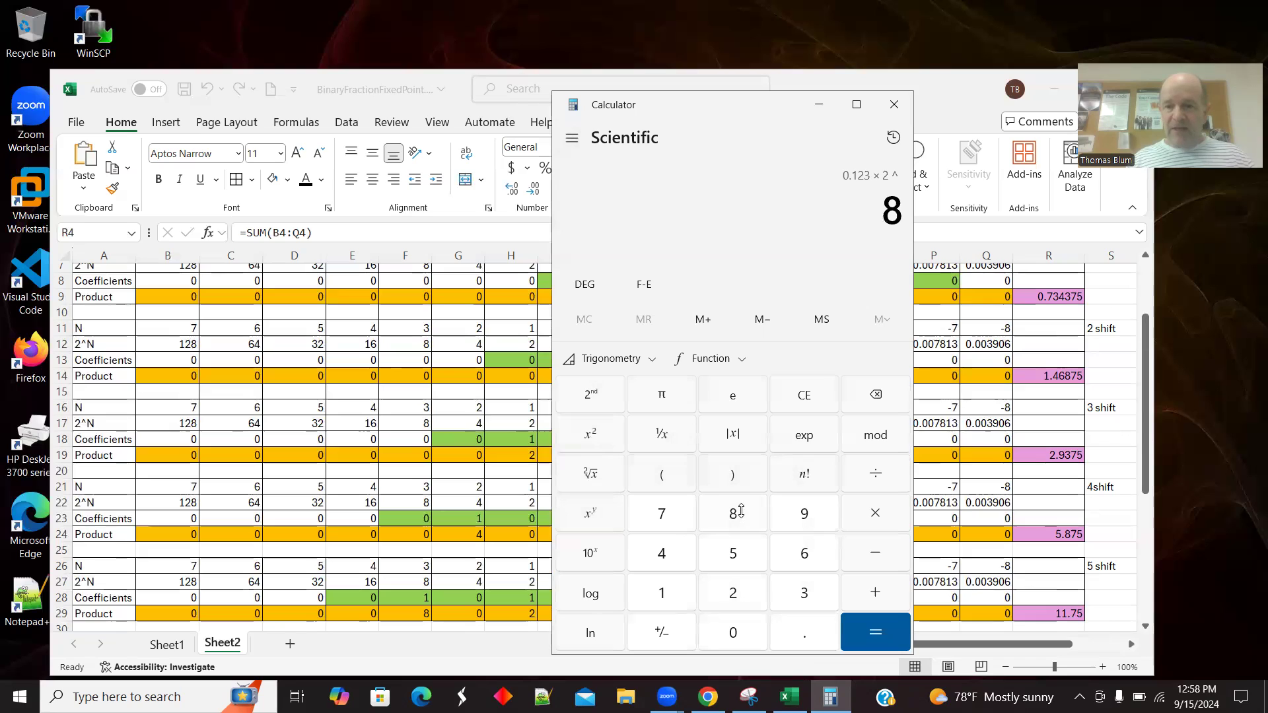
pyautogui.click(897, 630)
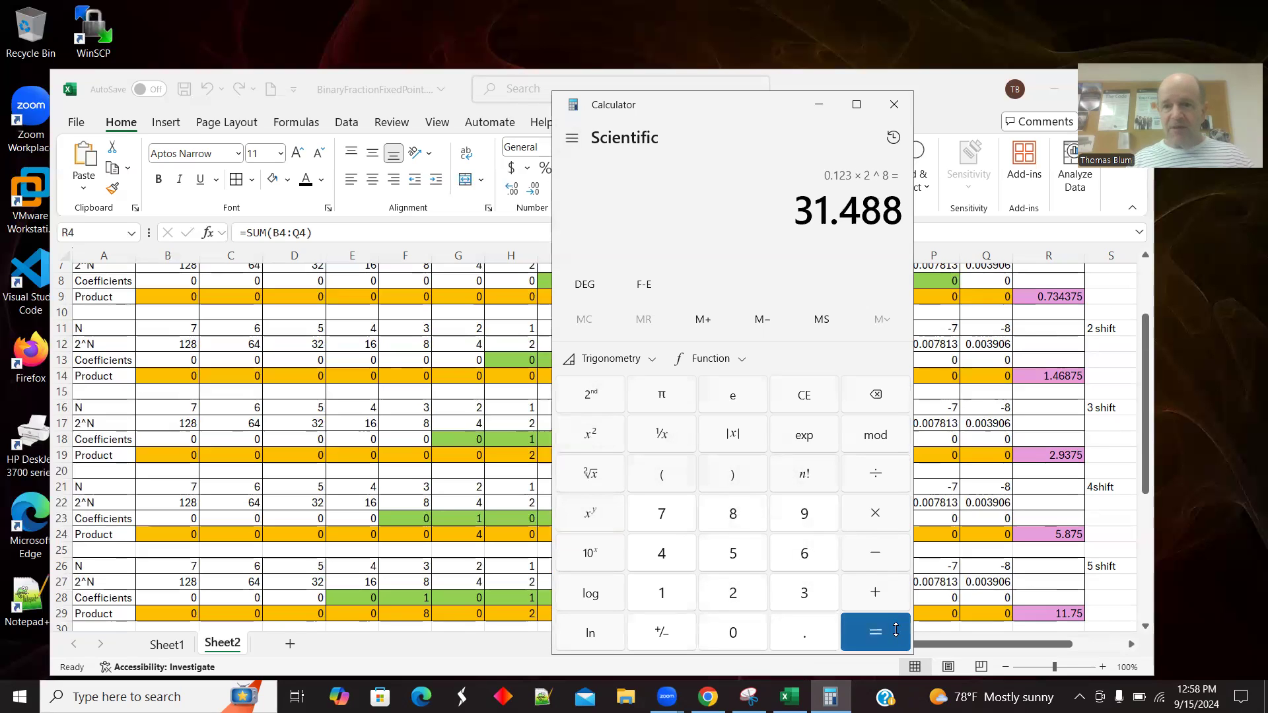
# - Copy only the integer part 31 of the product and paste it into Programmer mode to convert it to binary
pyautogui.moveTo(798, 207); pyautogui.dragTo(822, 207)
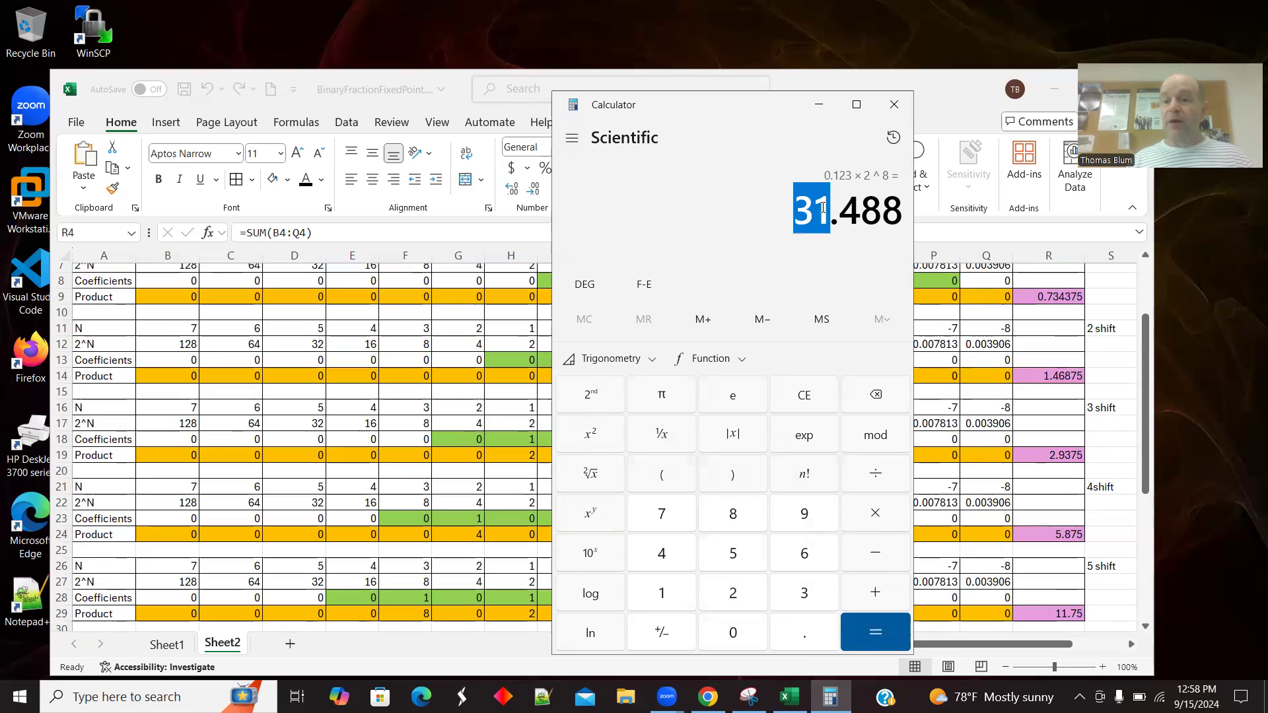
pyautogui.rightClick(822, 210)
pyautogui.click(855, 136)
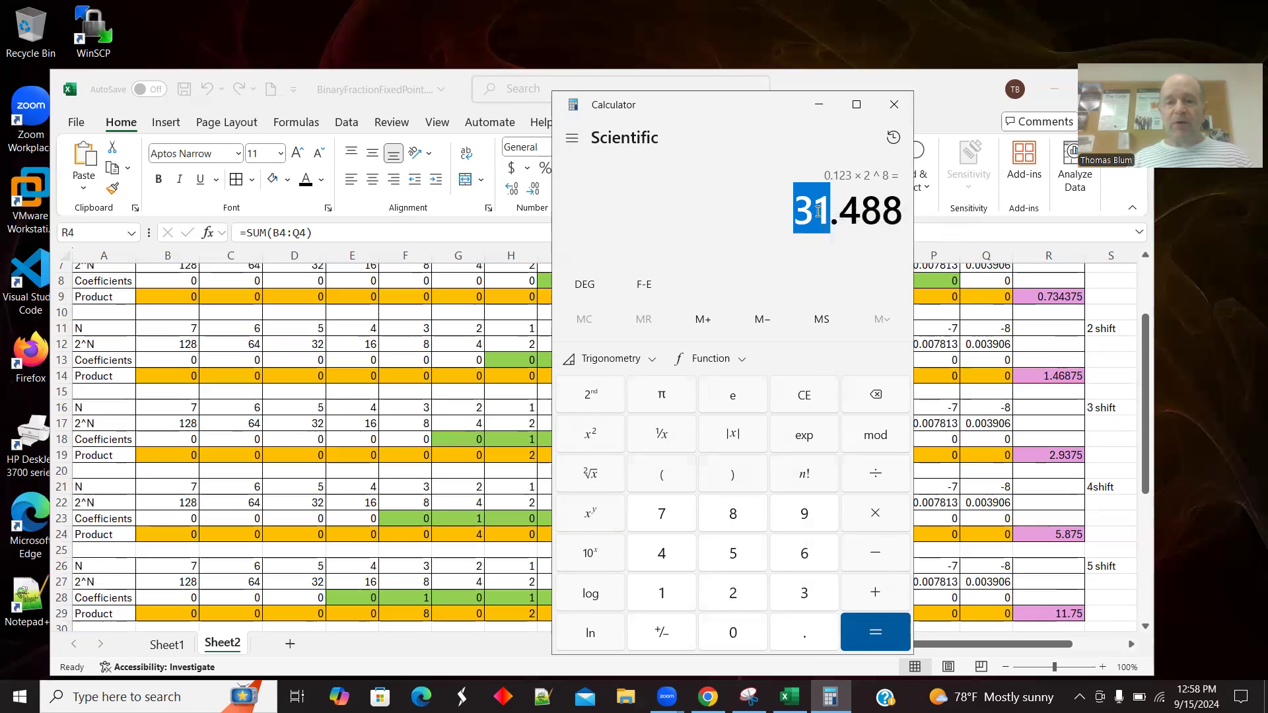
pyautogui.click(572, 137)
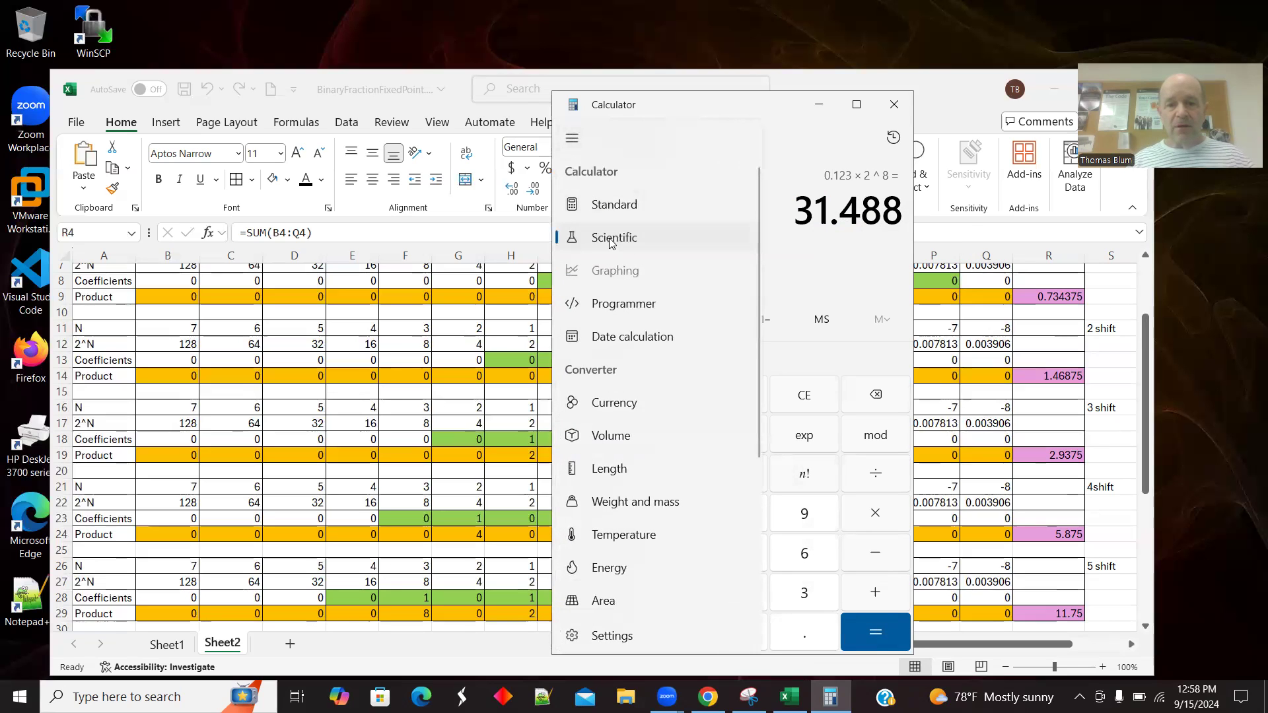
pyautogui.click(614, 303)
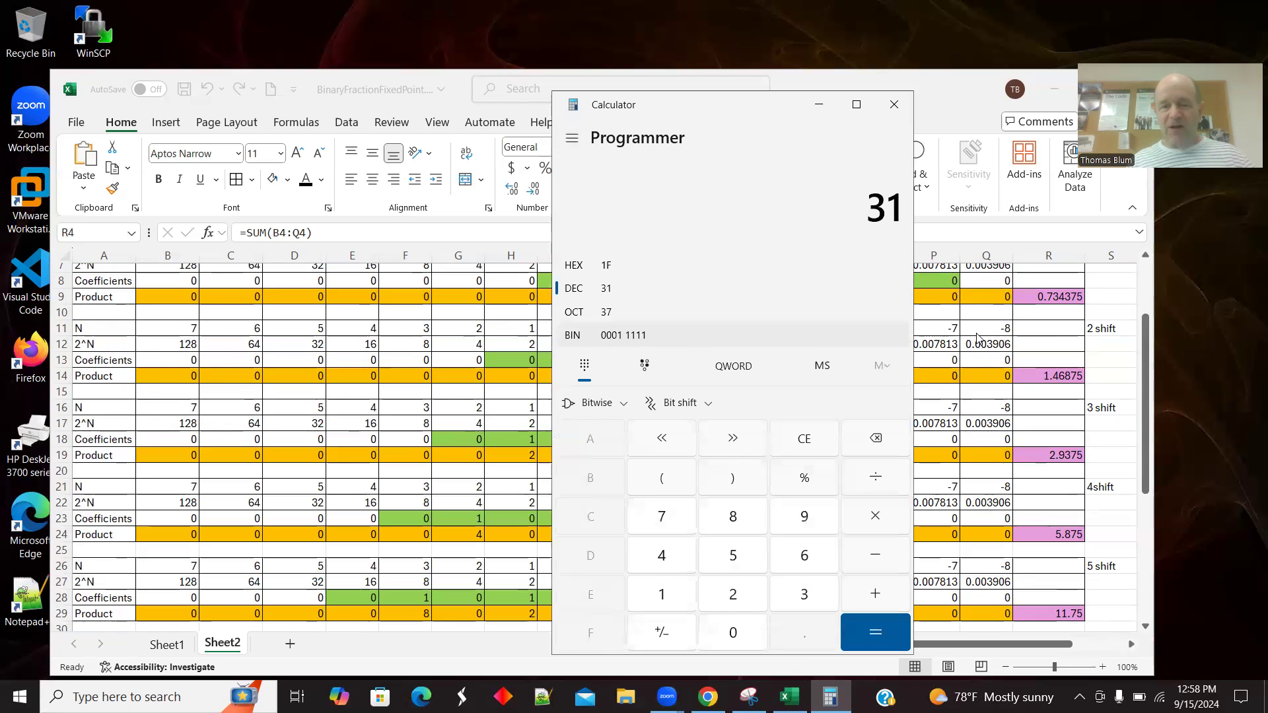
# - Return to Scientific mode and compute 0.123 × 2^16 for a 16-bit fraction
pyautogui.click(572, 139)
pyautogui.click(604, 238)
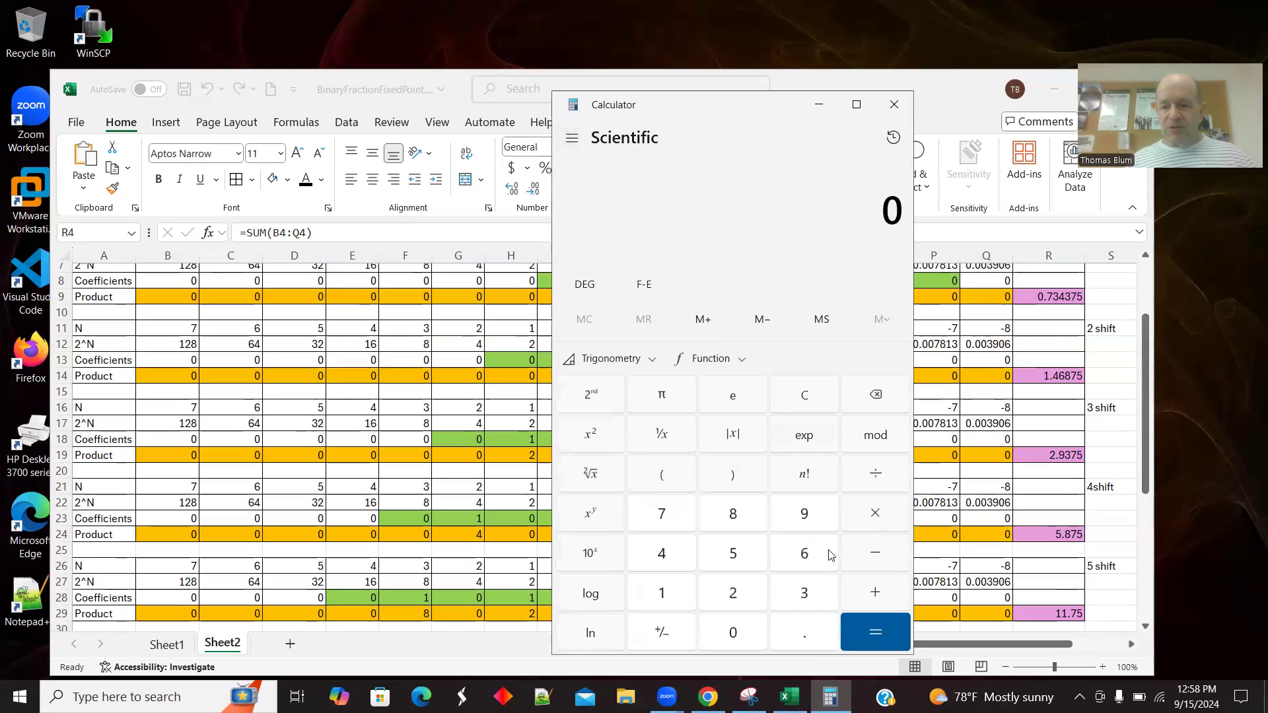
pyautogui.click(819, 633)
pyautogui.click(687, 598)
pyautogui.click(728, 597)
pyautogui.click(800, 593)
pyautogui.click(887, 518)
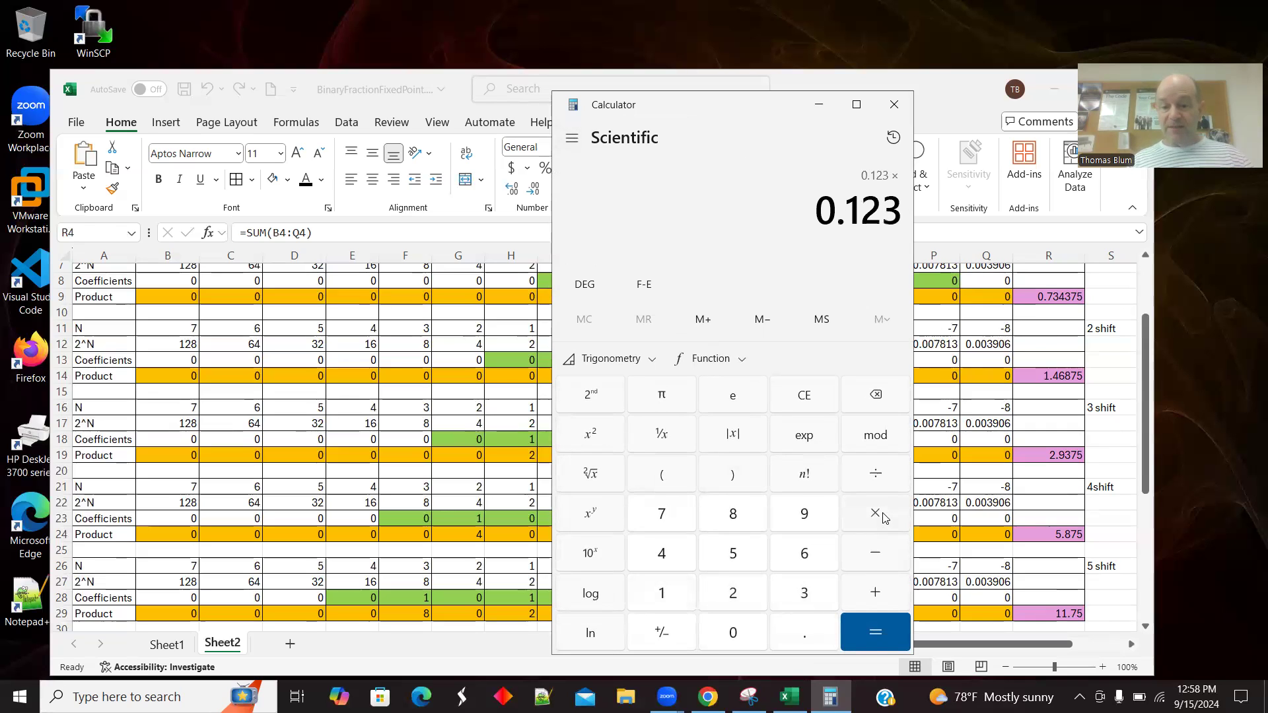
pyautogui.click(737, 595)
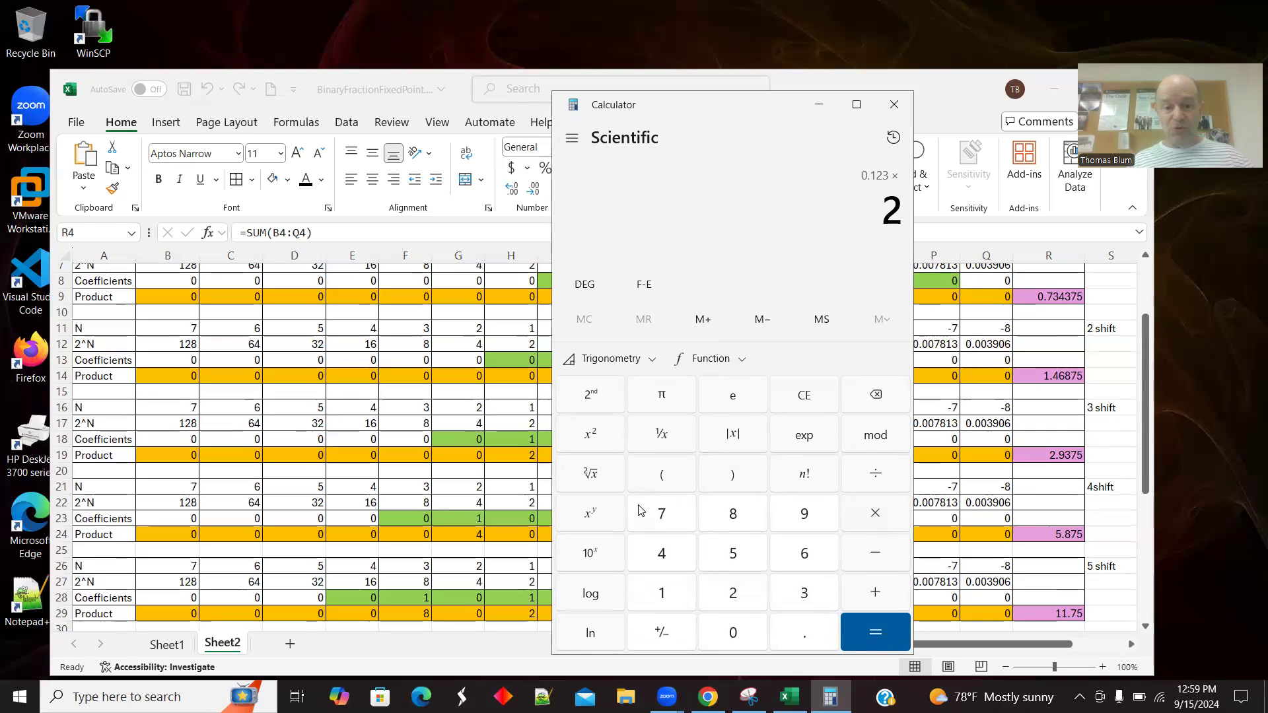
pyautogui.click(591, 515)
pyautogui.click(672, 595)
pyautogui.click(805, 552)
pyautogui.click(881, 635)
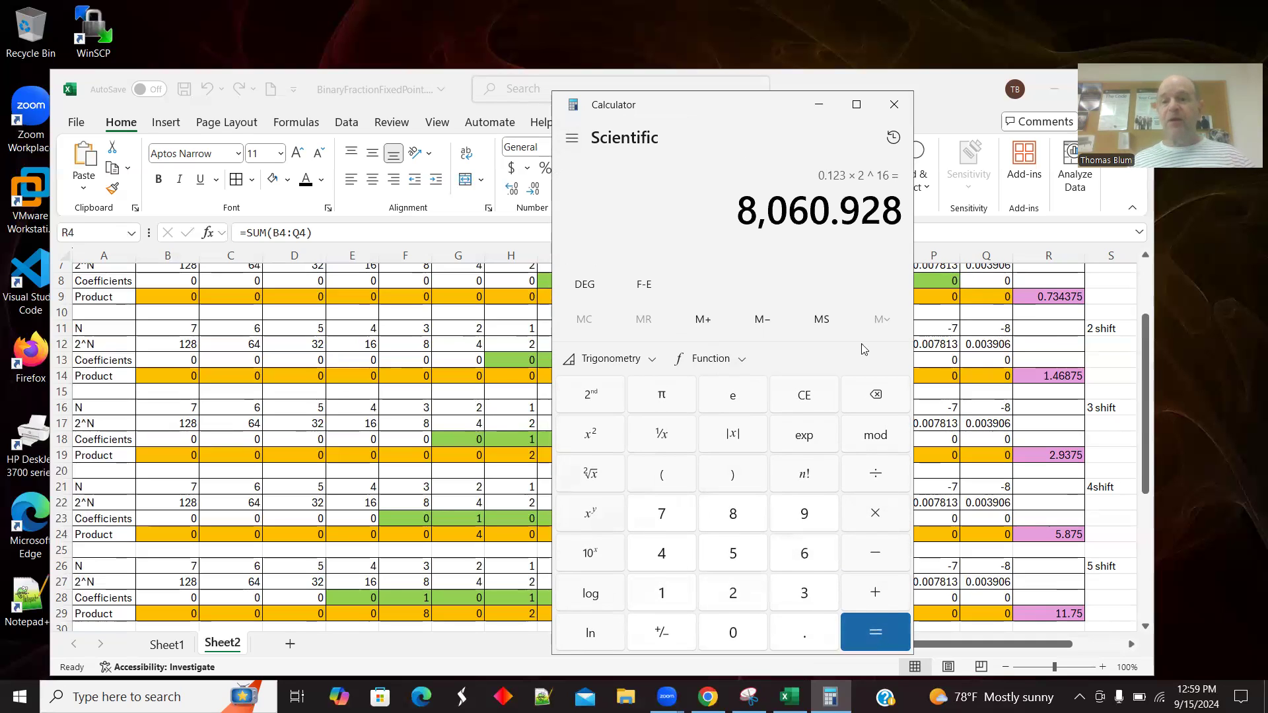
# - Copy only the integer part 8,060 of the product and paste it into Programmer mode to convert it to 16-bit binary
pyautogui.moveTo(744, 203); pyautogui.dragTo(824, 202)
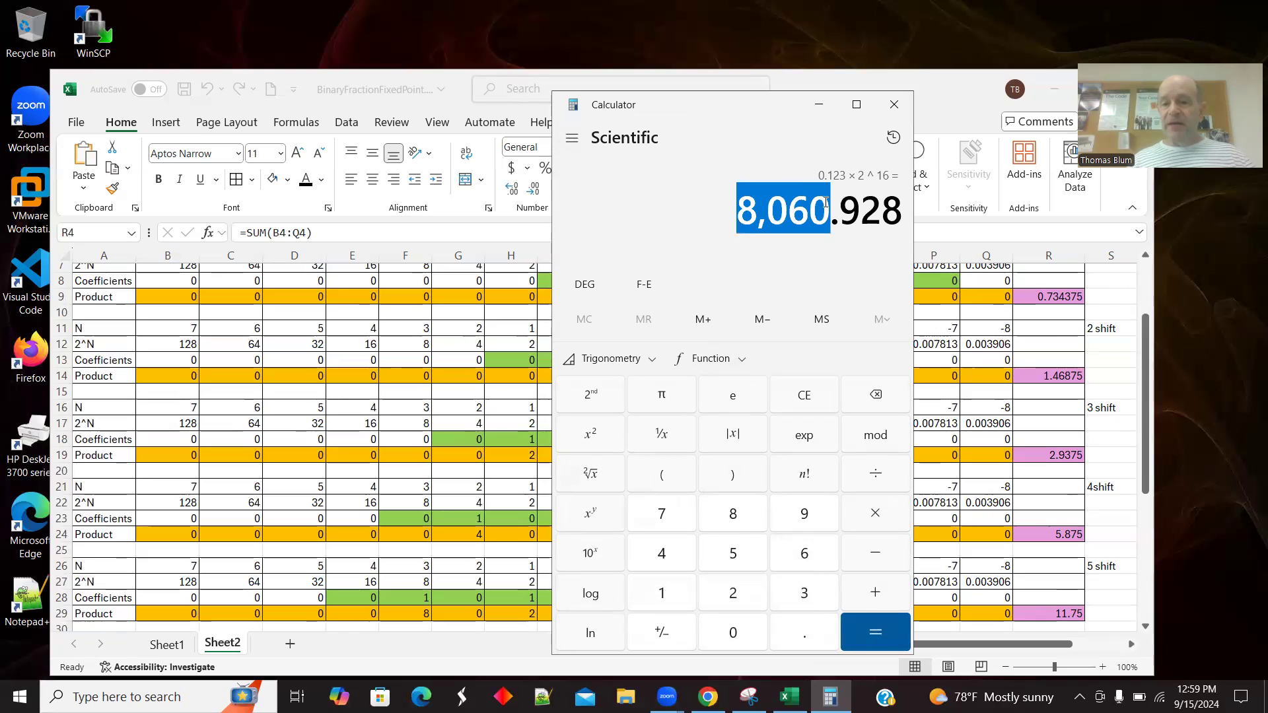
pyautogui.rightClick(805, 207)
pyautogui.click(848, 295)
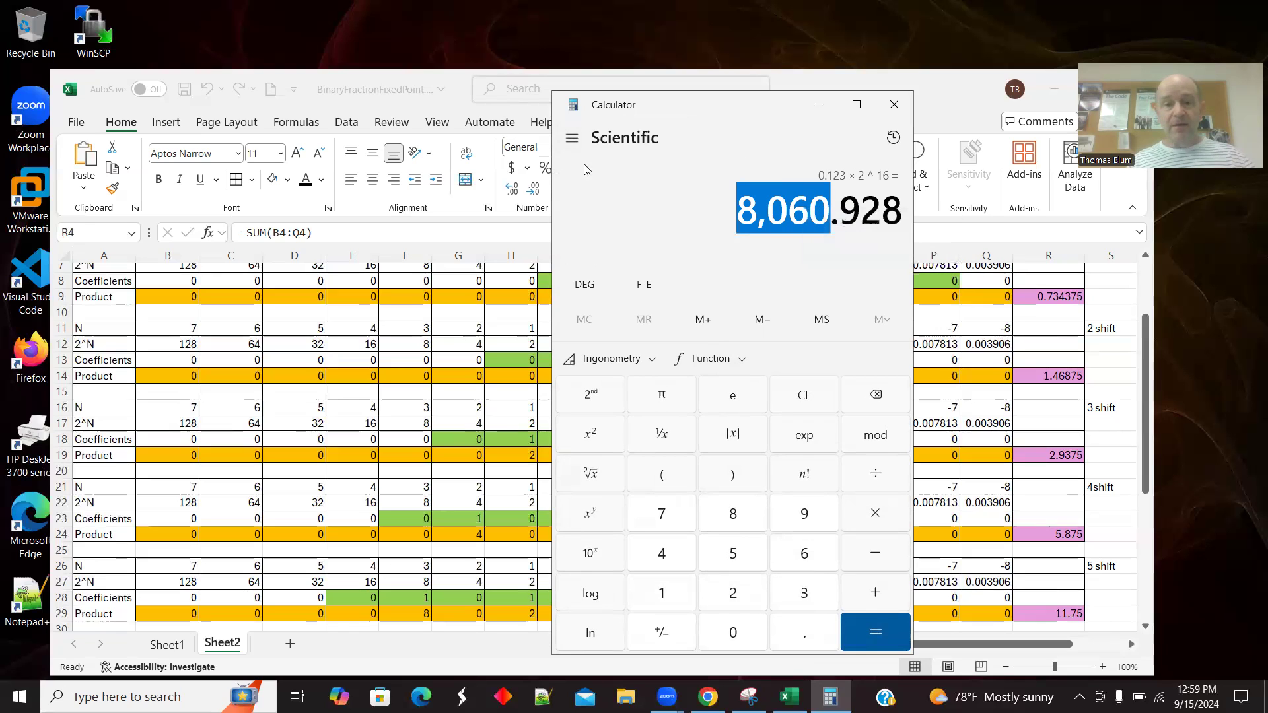
pyautogui.click(572, 138)
pyautogui.click(601, 302)
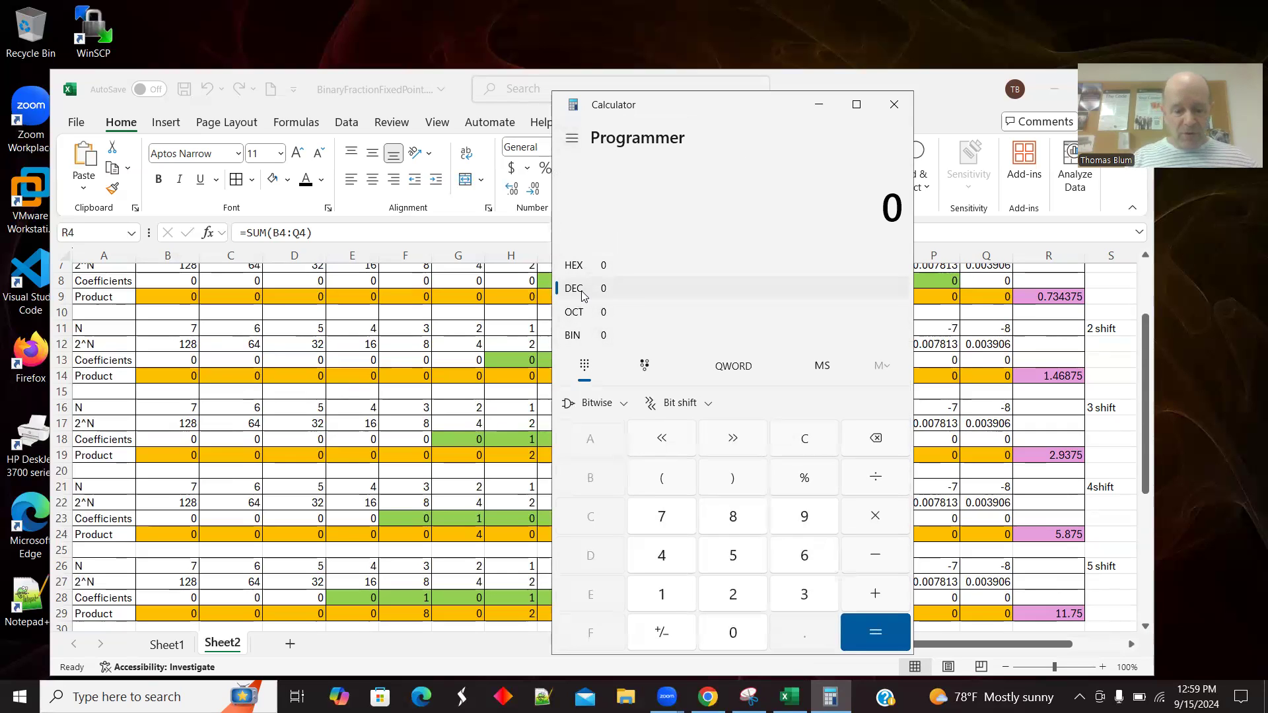
pyautogui.hotkey('ctrl', 'v')
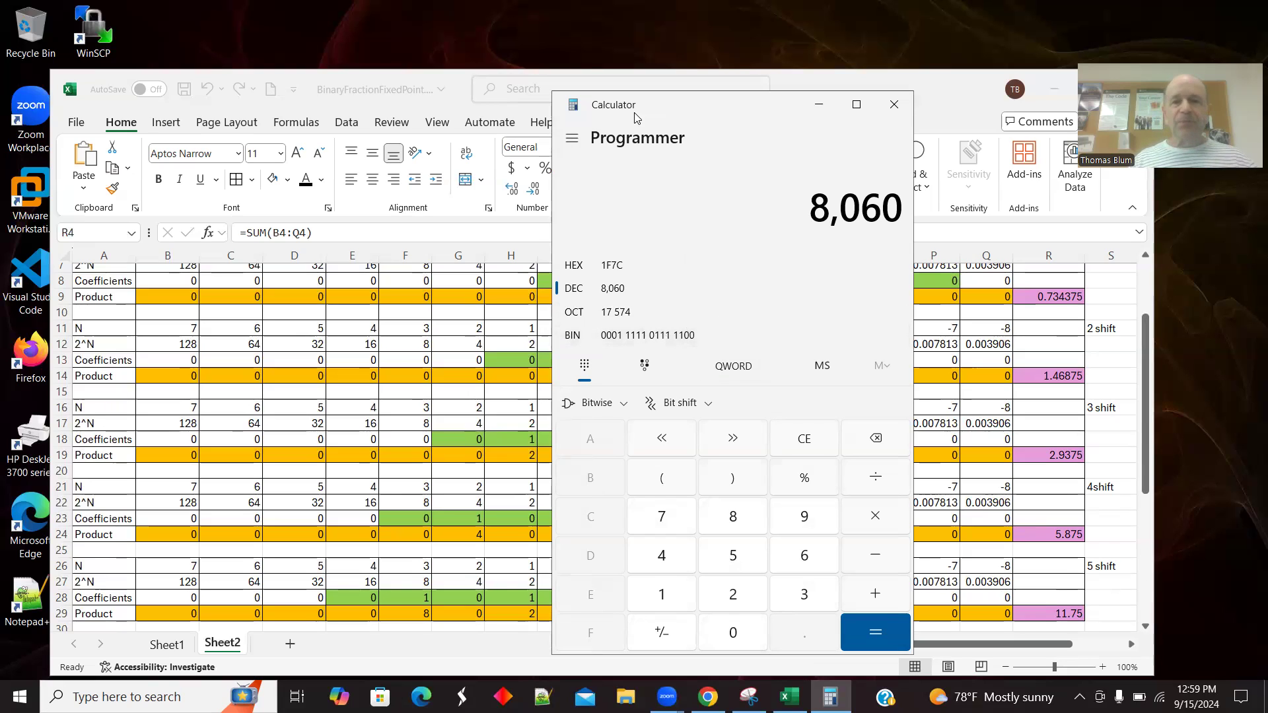
pyautogui.moveTo(777, 108); pyautogui.dragTo(778, 109)
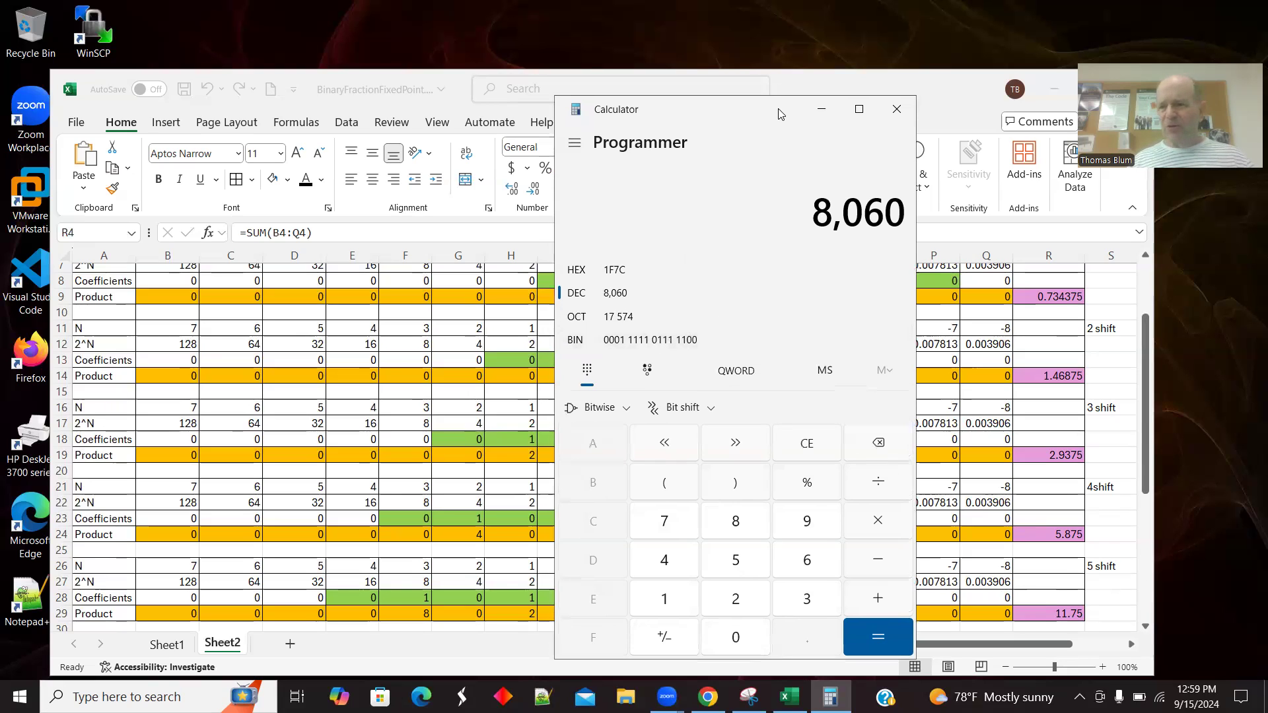